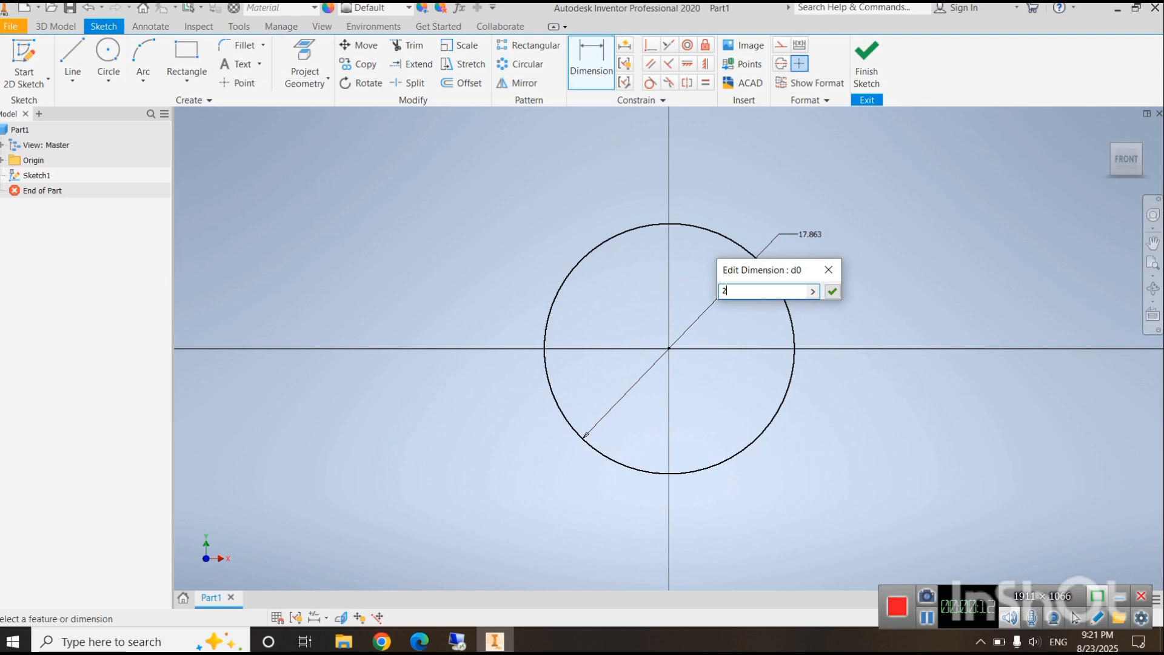
- Set the circle's diameter to 24 mm and extrude the profile symmetrically by a total of 74 mm
key("Return")
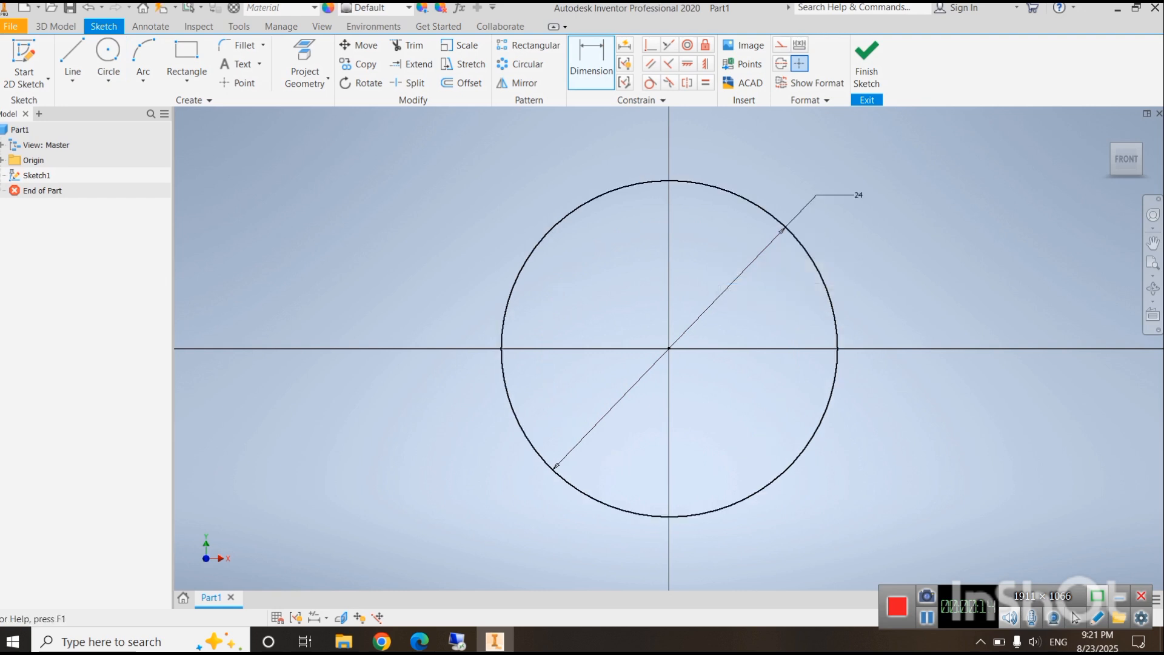
left_click(56, 26)
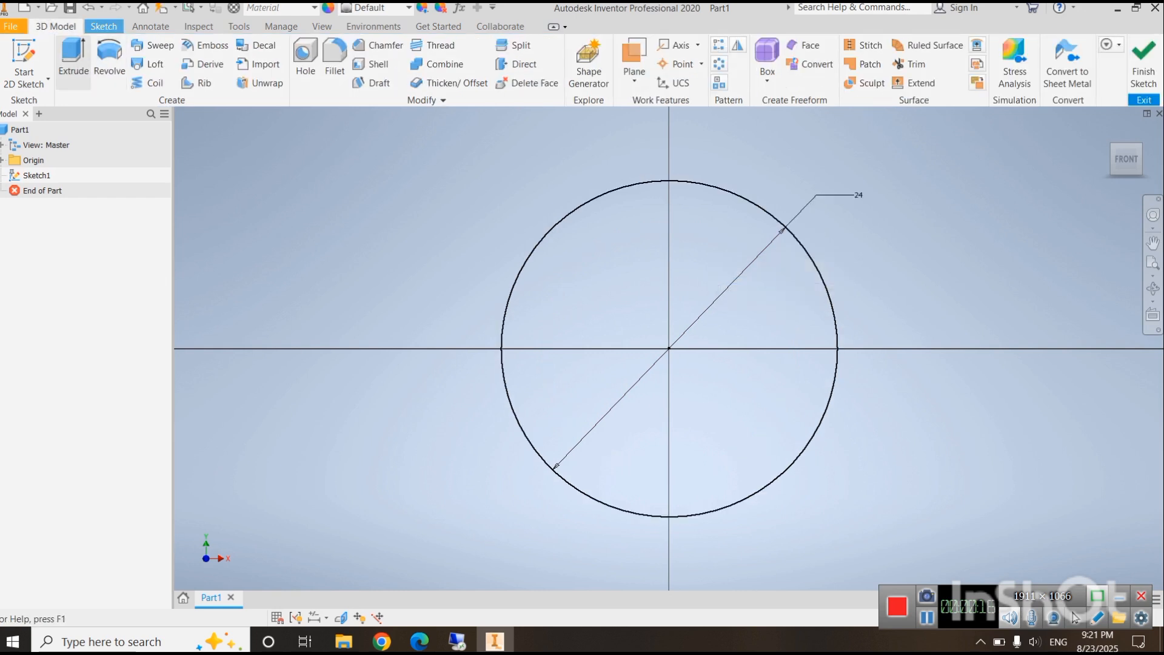
left_click(73, 61)
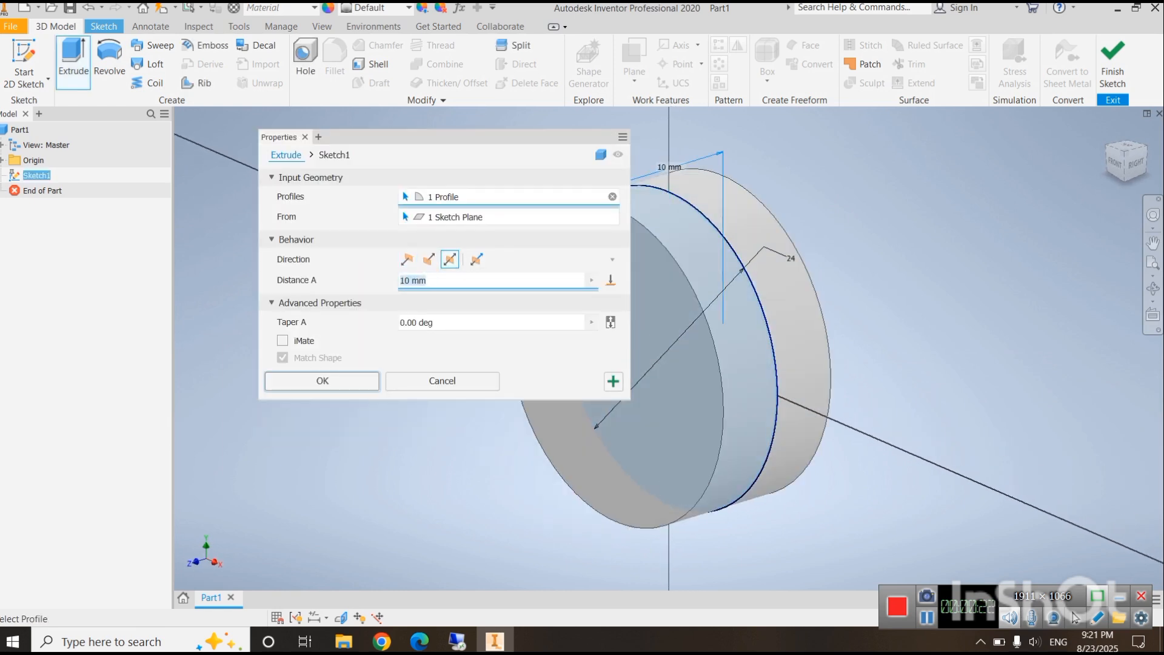
key("BackSpace")
type("74")
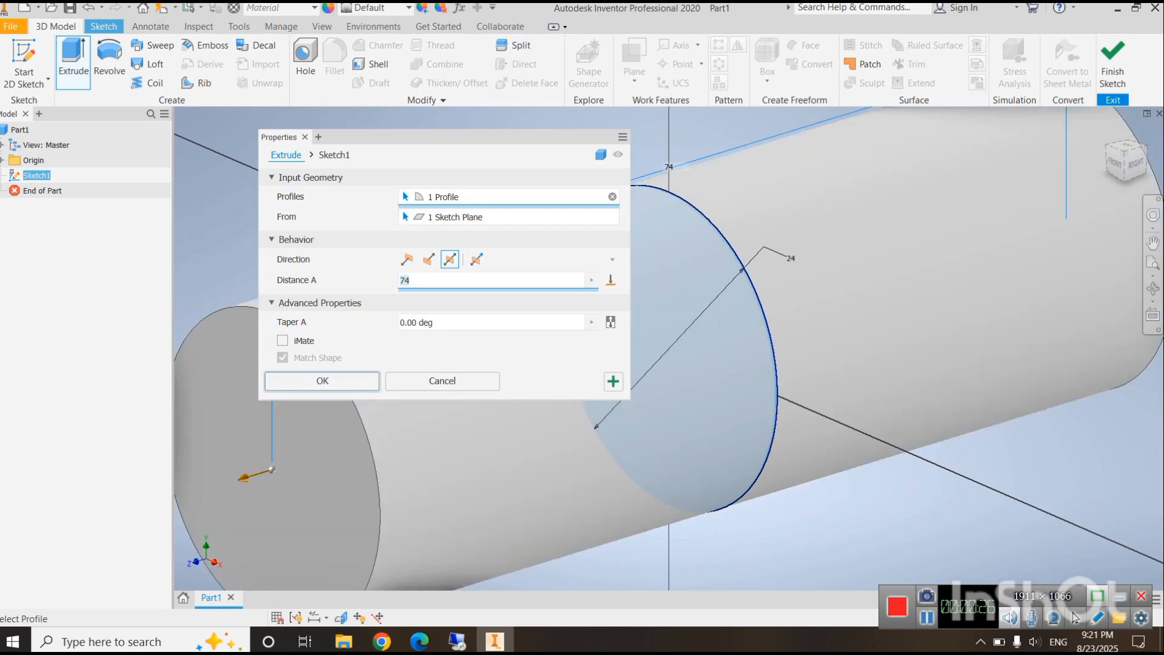
middle_click_drag(718, 378, 686, 340)
key("Return")
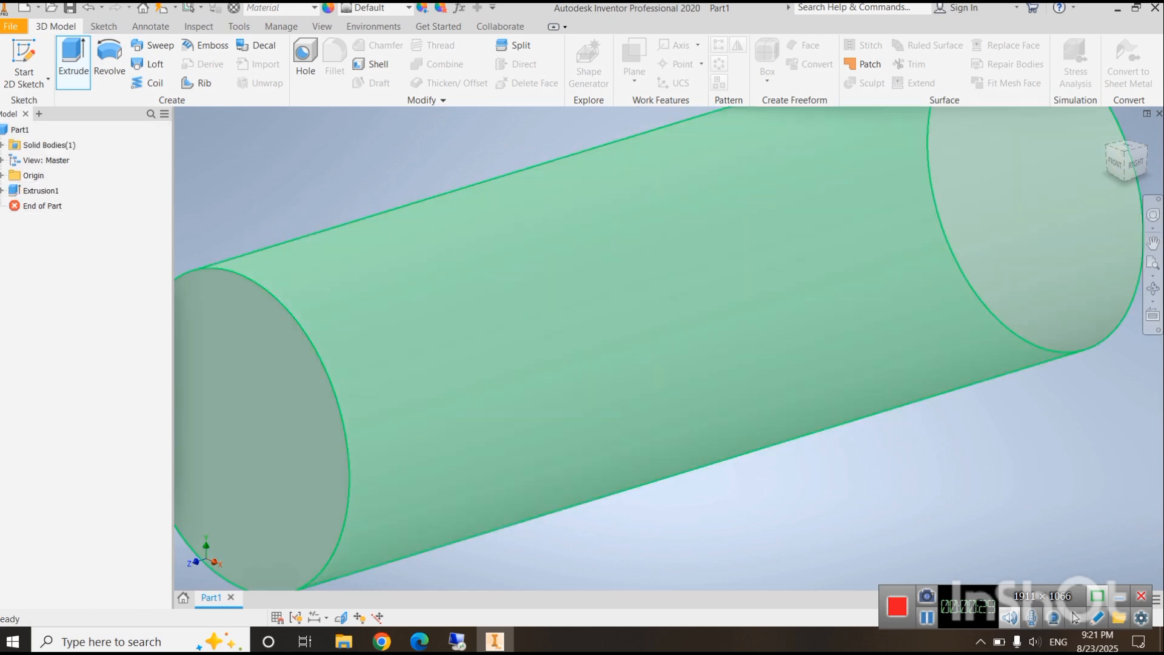
- Tint the cylinder's curved surface and front end face near-black with RGB 32, 13, 13 and apply the appearance
scroll(733, 422, "up", 3)
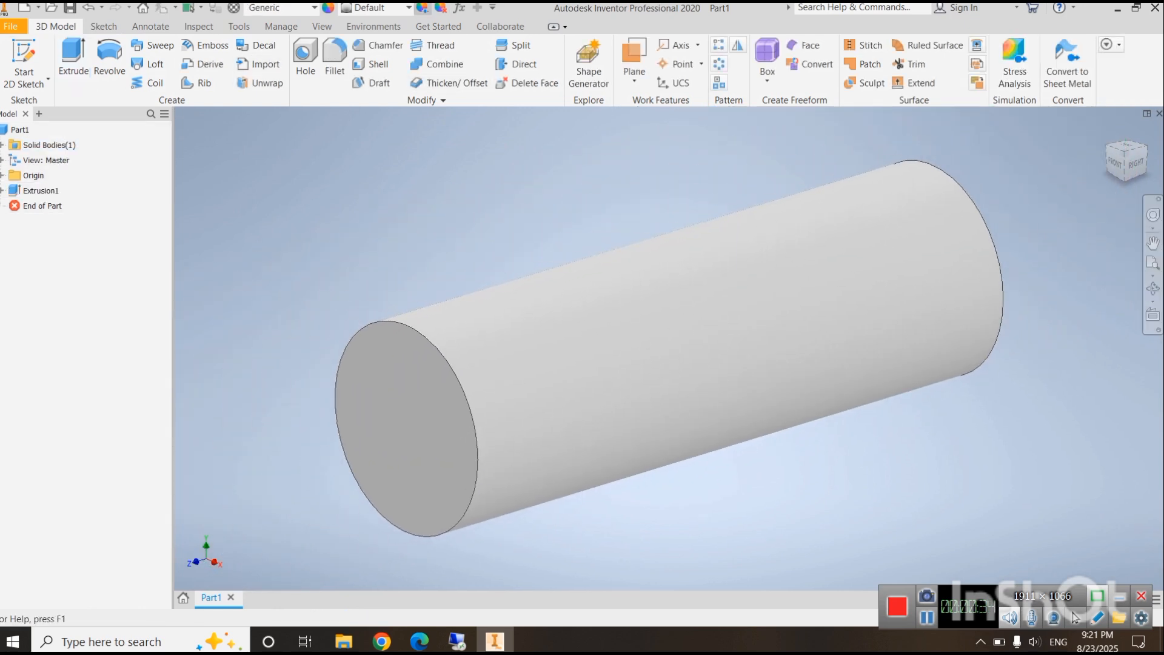
left_click(423, 8)
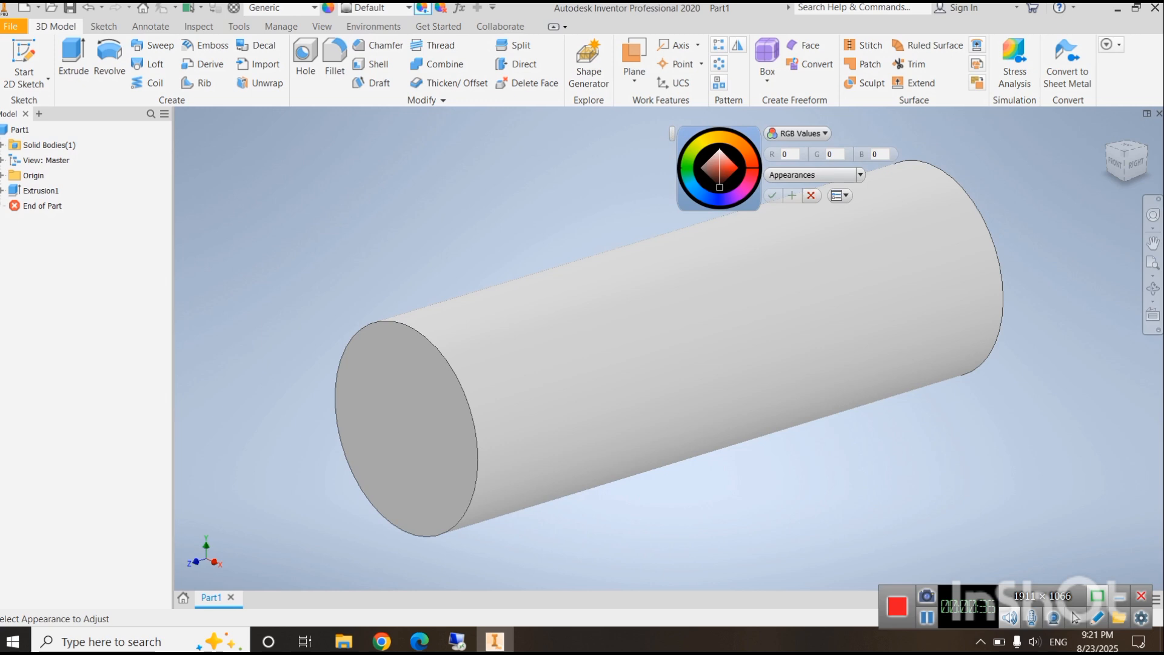
left_click(721, 182)
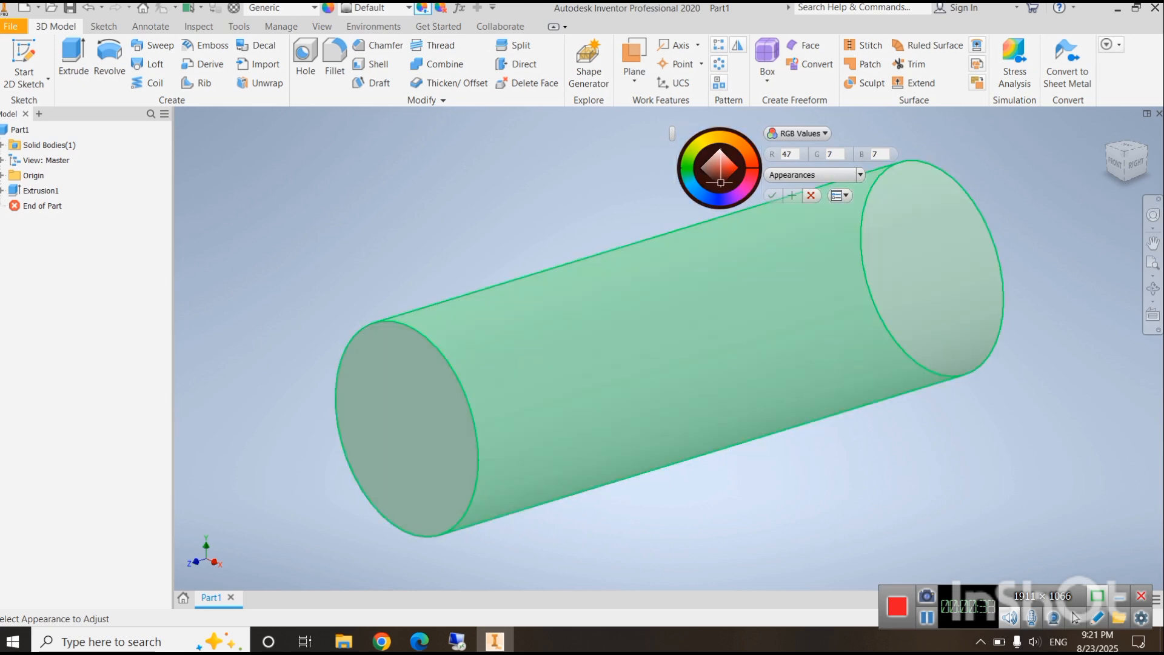
left_click(669, 348)
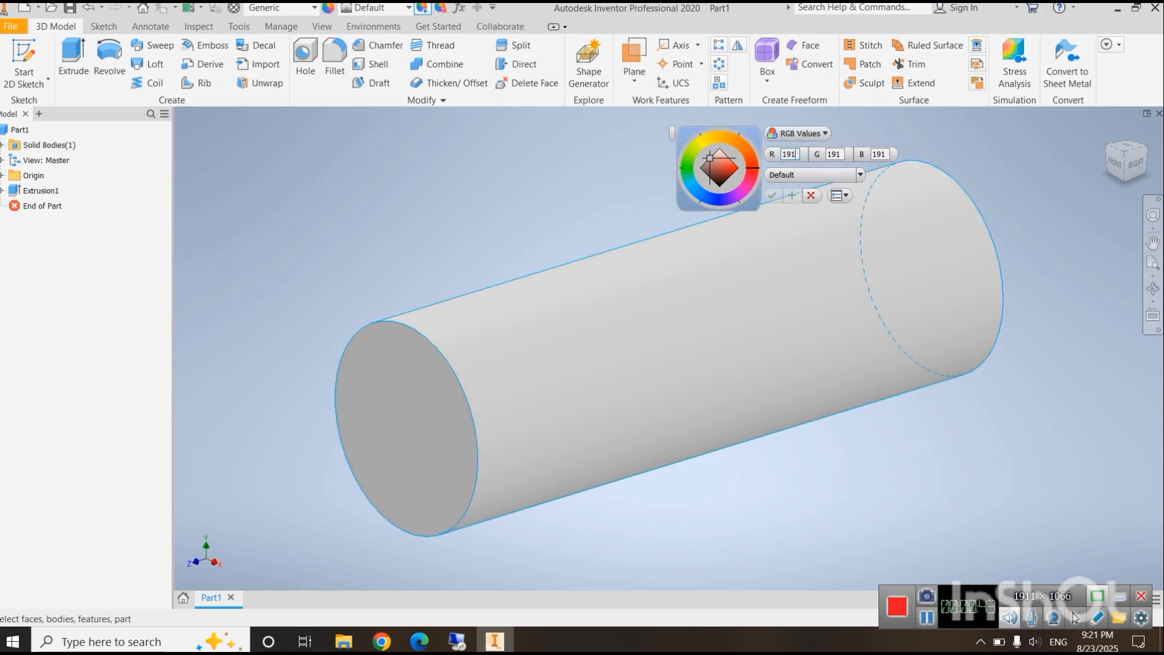
left_click_drag(710, 158, 719, 183)
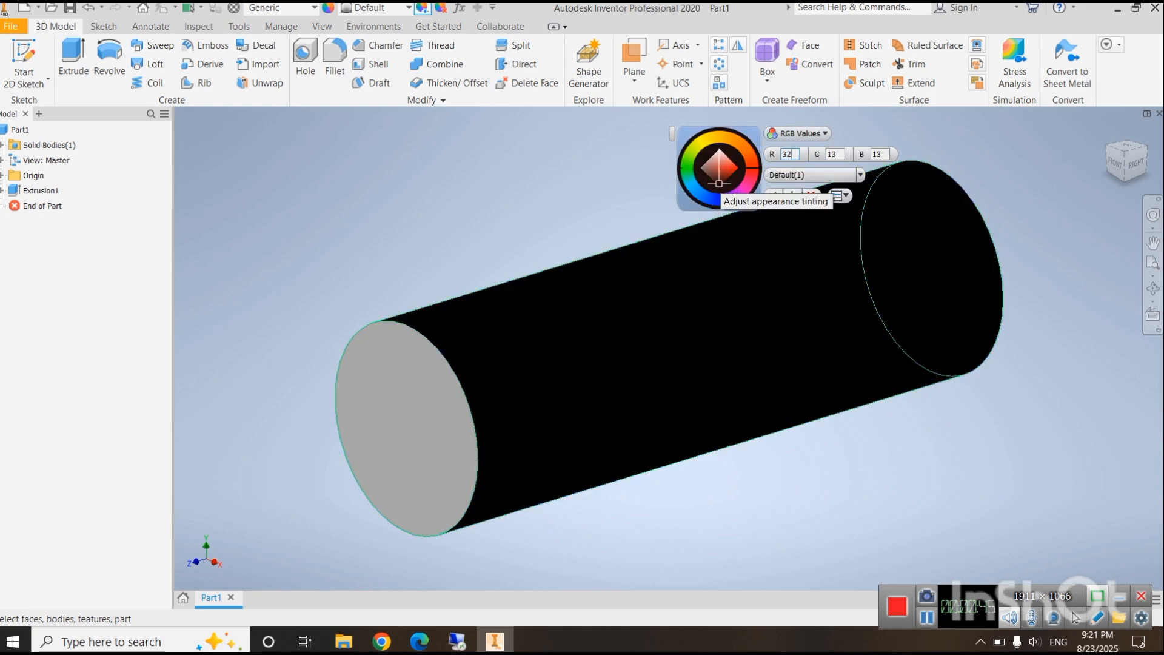
left_click(407, 429)
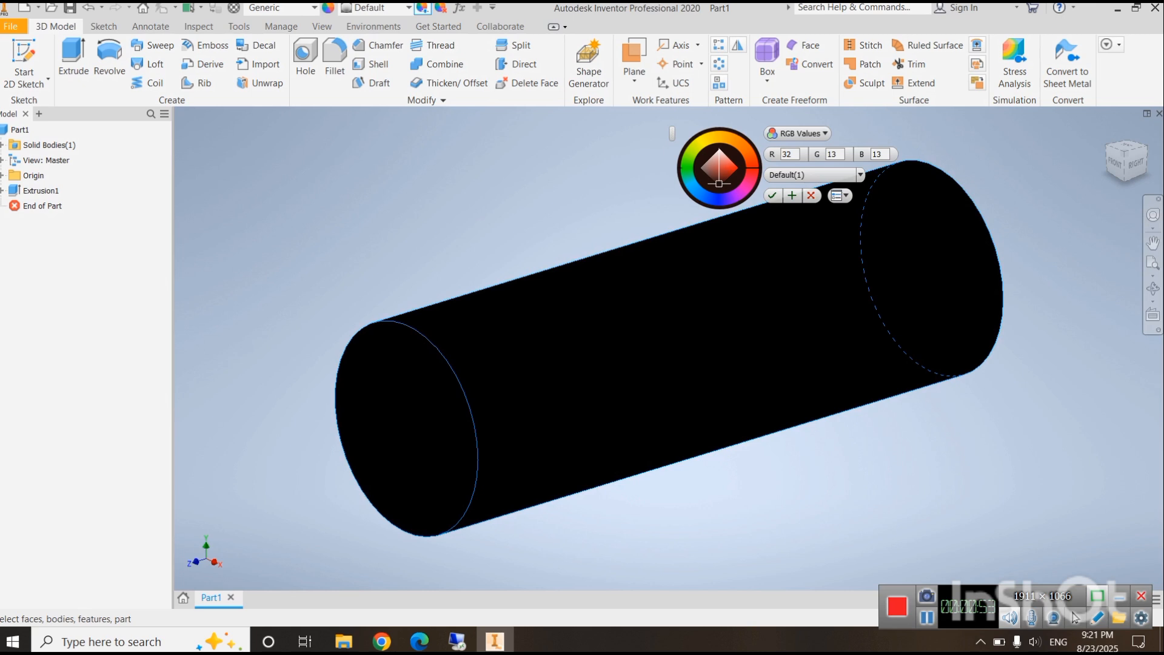
mouse_move(670, 349)
middle_mouse_down("shift")
mouse_move(706, 243)
mouse_move(670, 364)
middle_mouse_up("shift")
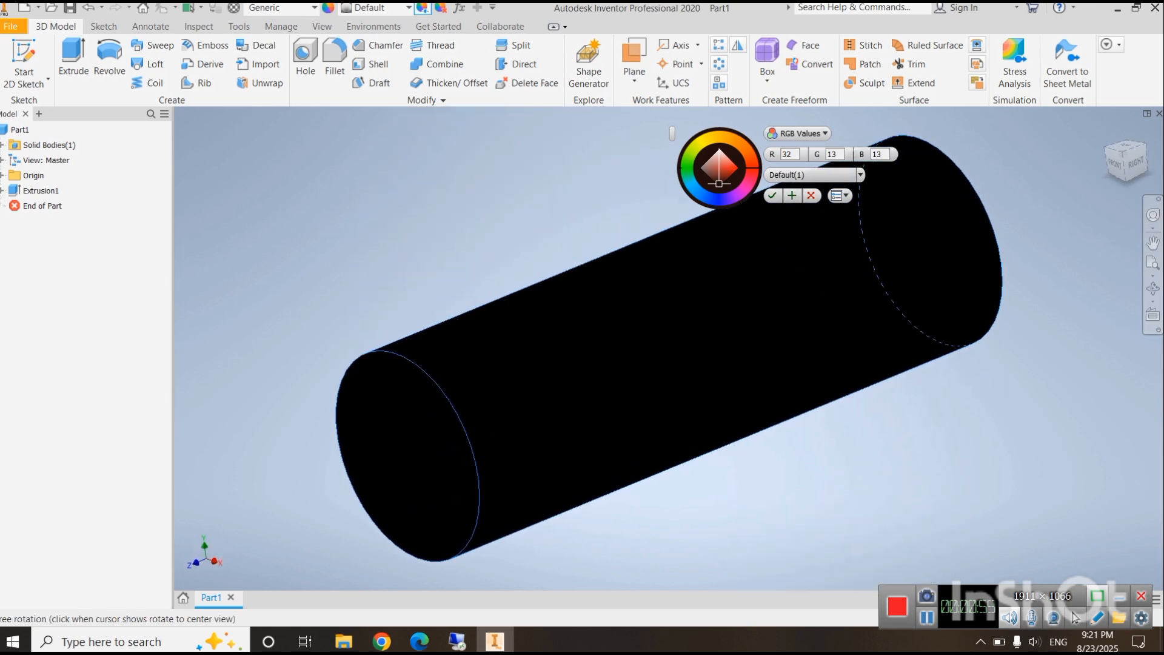
left_click(773, 195)
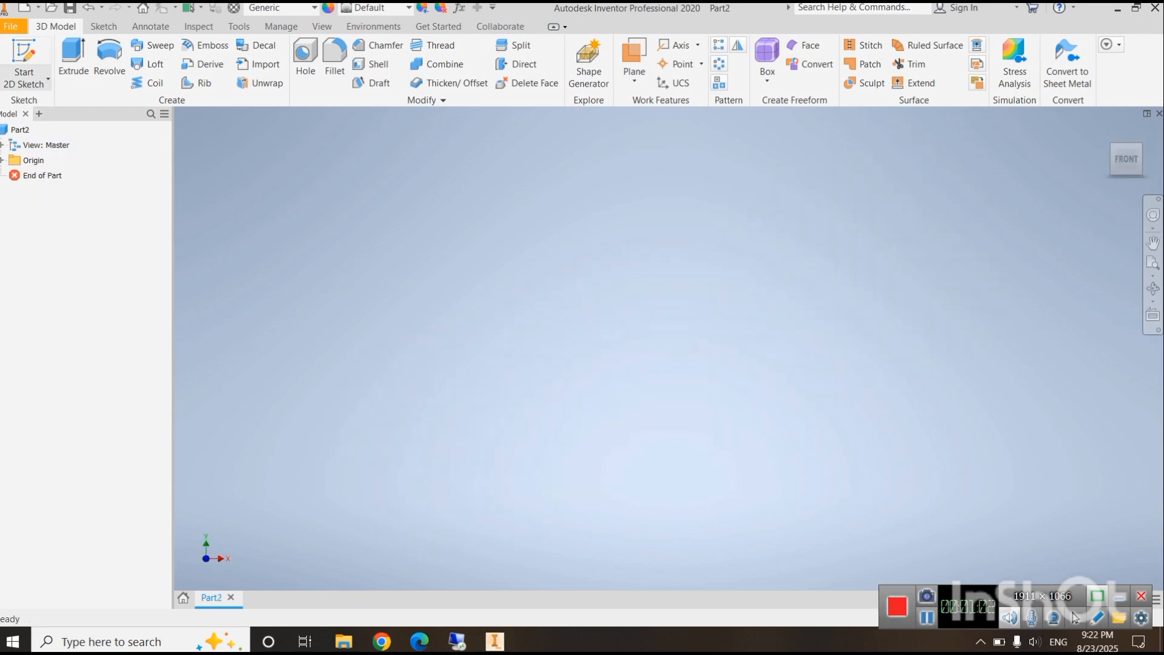
- Start a sketch on the front XY plane and draw two concentric circles at the origin, the inner one about 26 mm in diameter
left_click(36, 82)
left_click(55, 107)
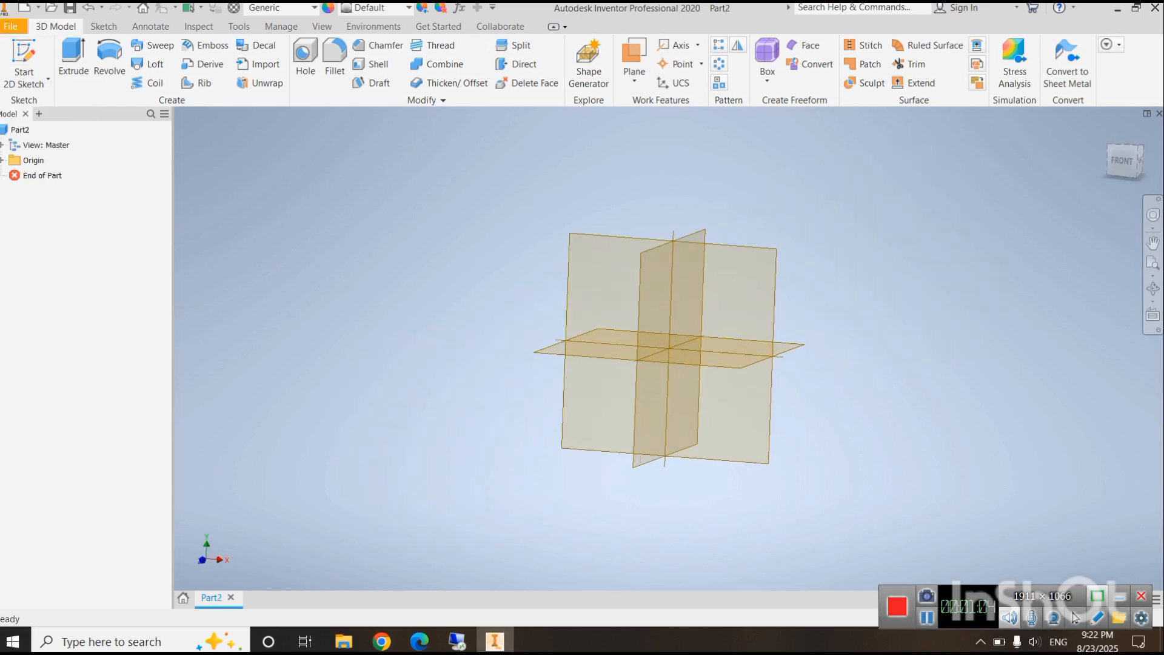
left_click(618, 243)
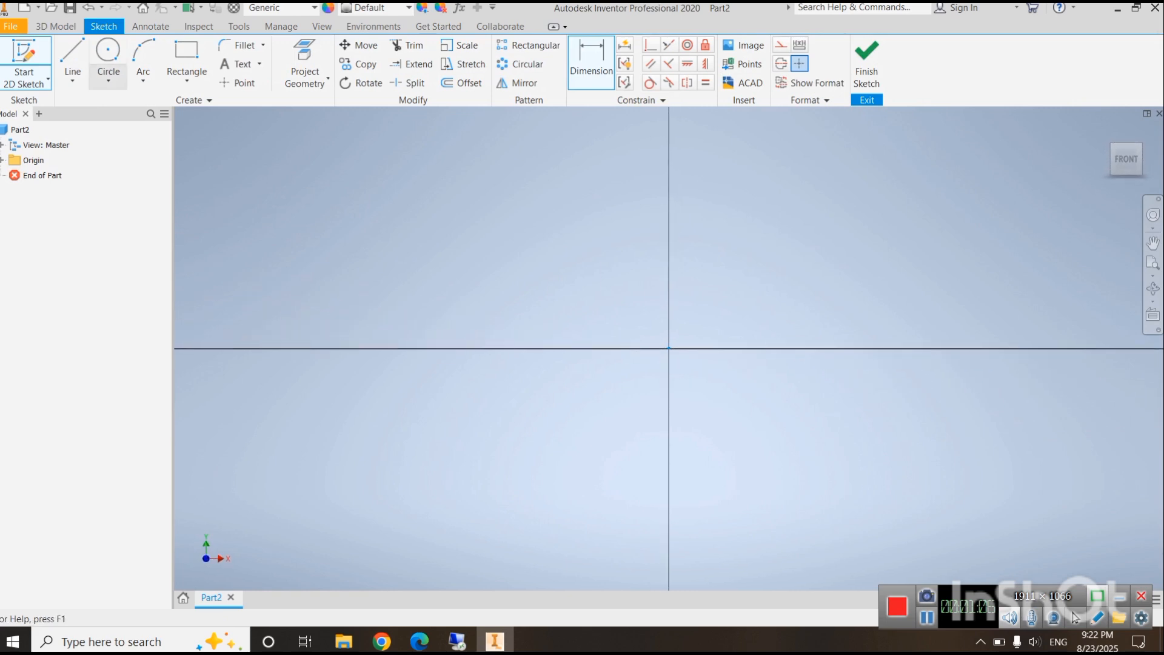
left_click(109, 52)
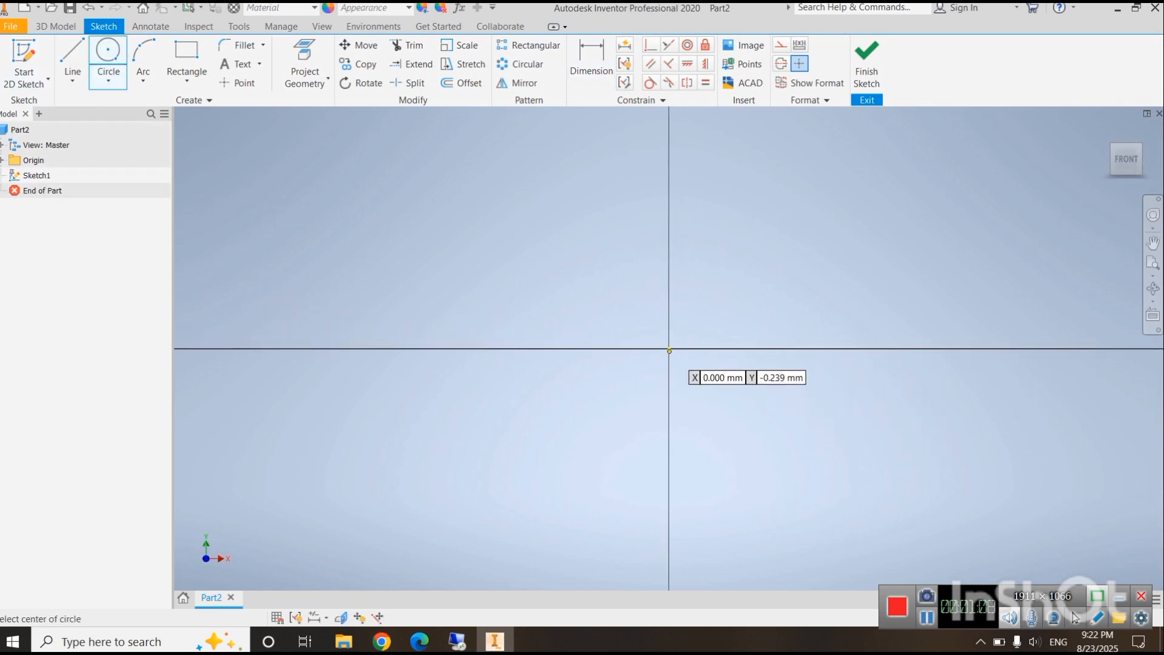
left_click(669, 348)
left_click(829, 260)
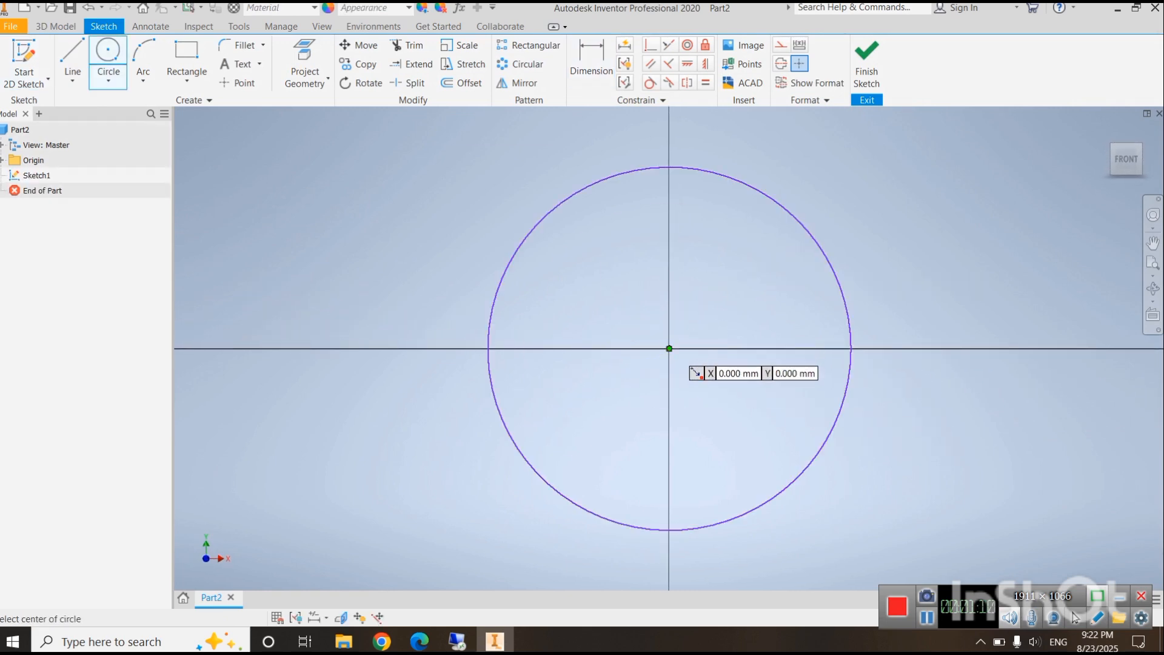
left_click(670, 348)
left_click(920, 267)
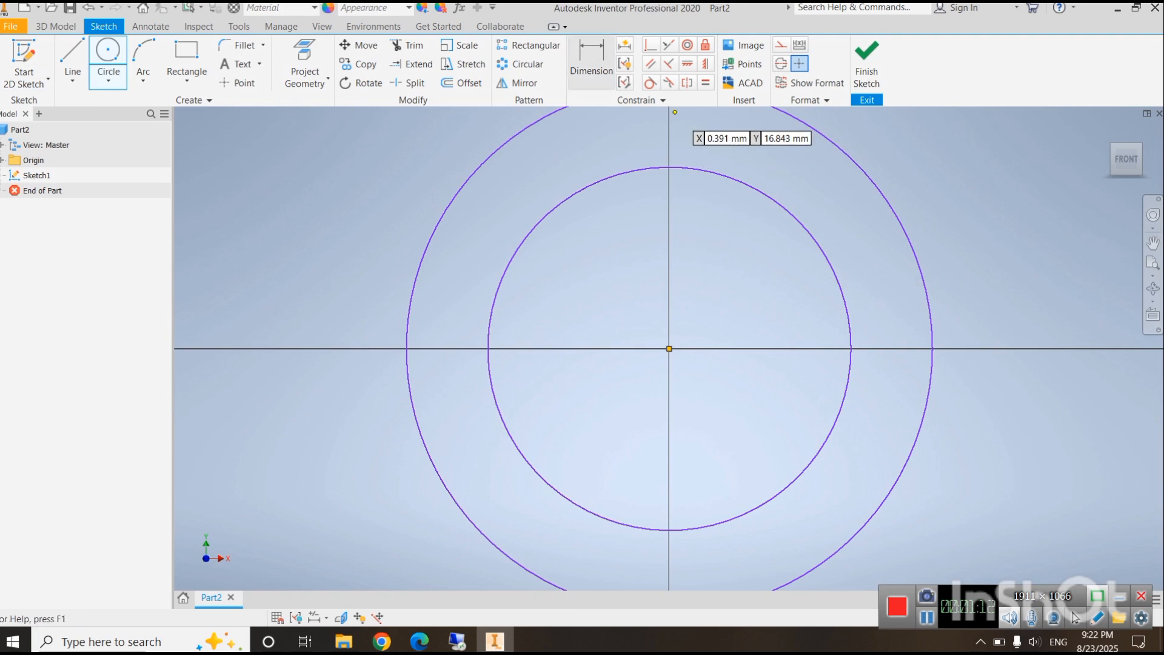
- Dimension the inner circle with a diameter of 92 mm
left_click(591, 60)
left_click(840, 289)
left_click(891, 283)
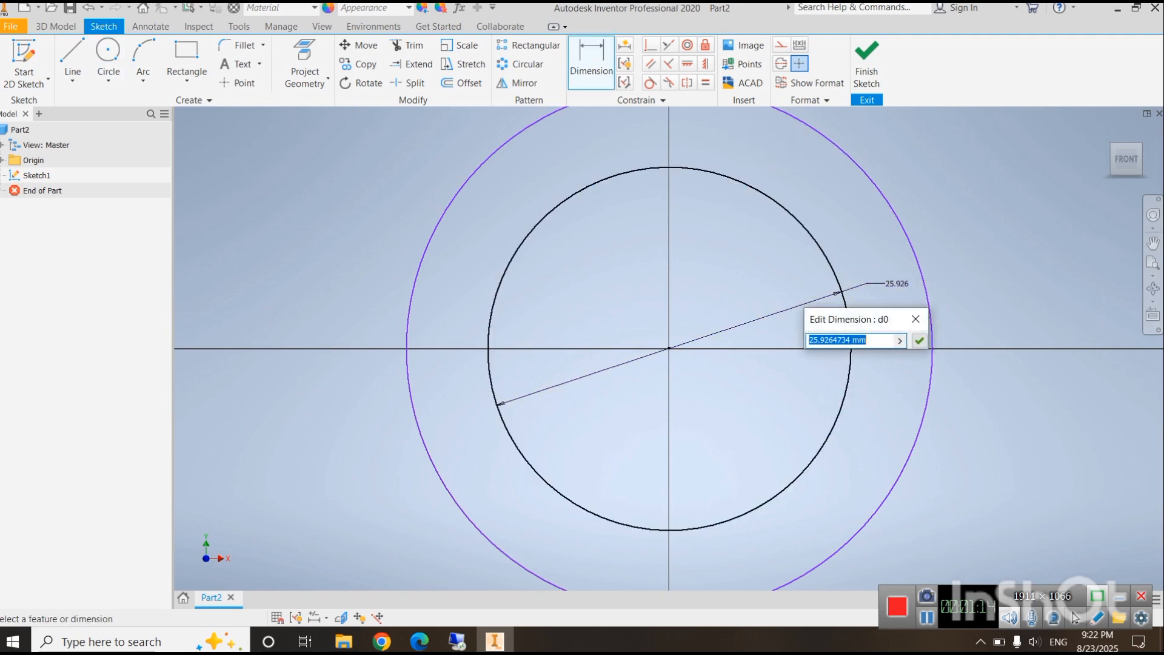
key("BackSpace")
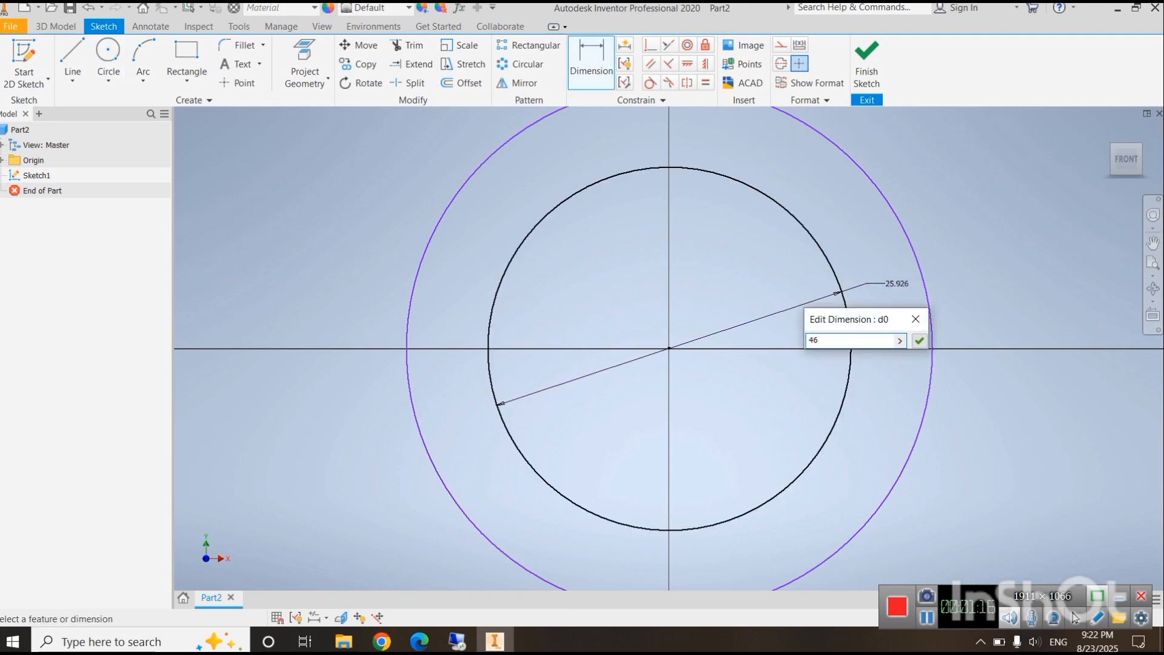
key("Return")
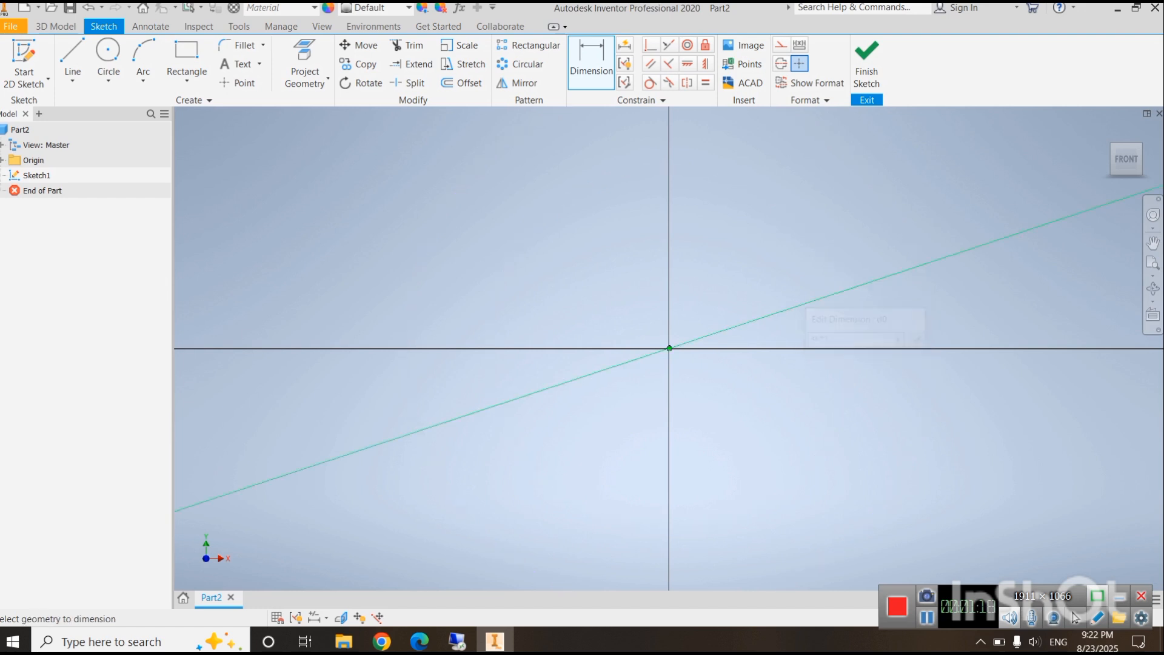
key("Home")
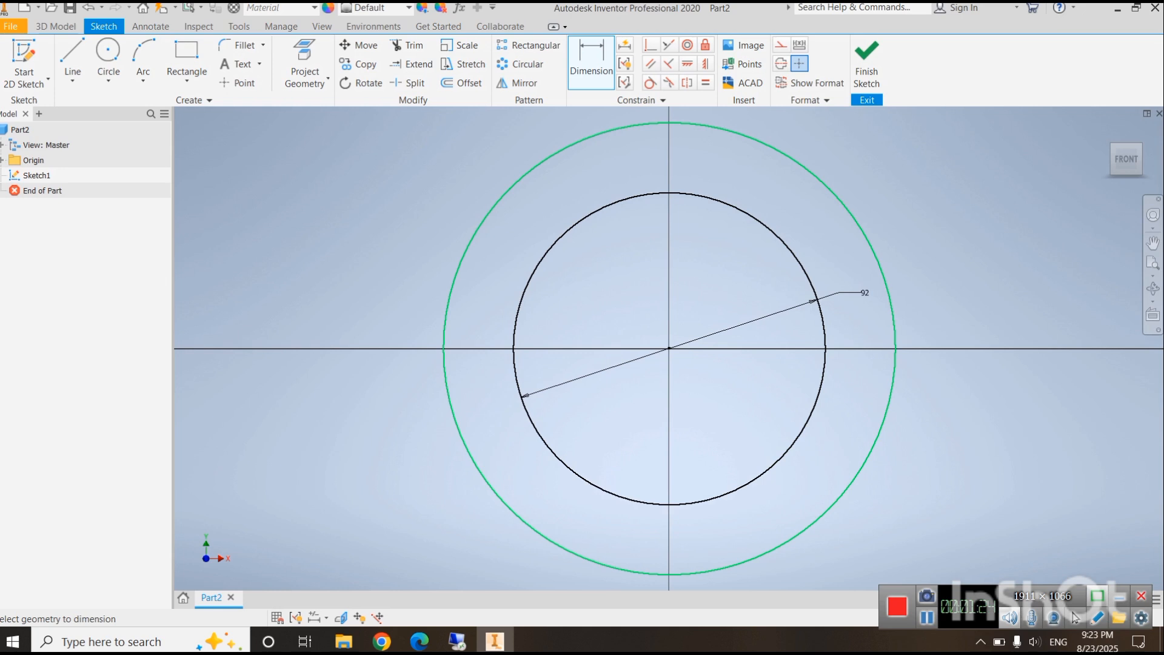
- Dimension the outer circle's diameter as 47.5*2, giving 95 mm
left_click(863, 233)
left_click(913, 231)
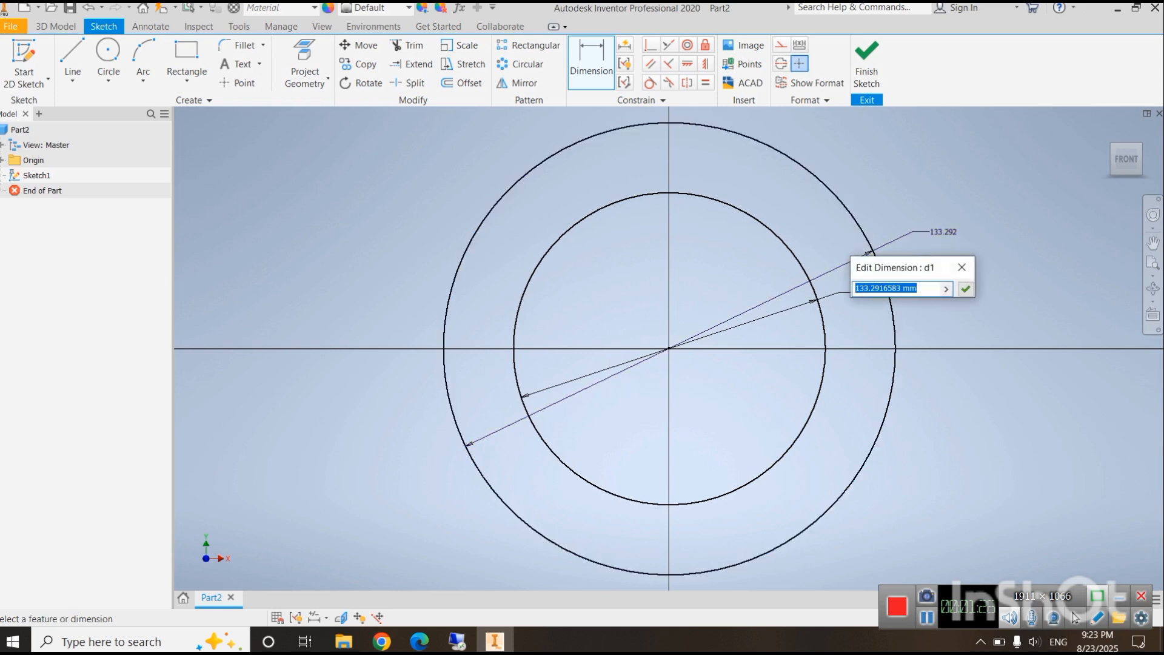
key("BackSpace")
type("47.5*2")
key("Return")
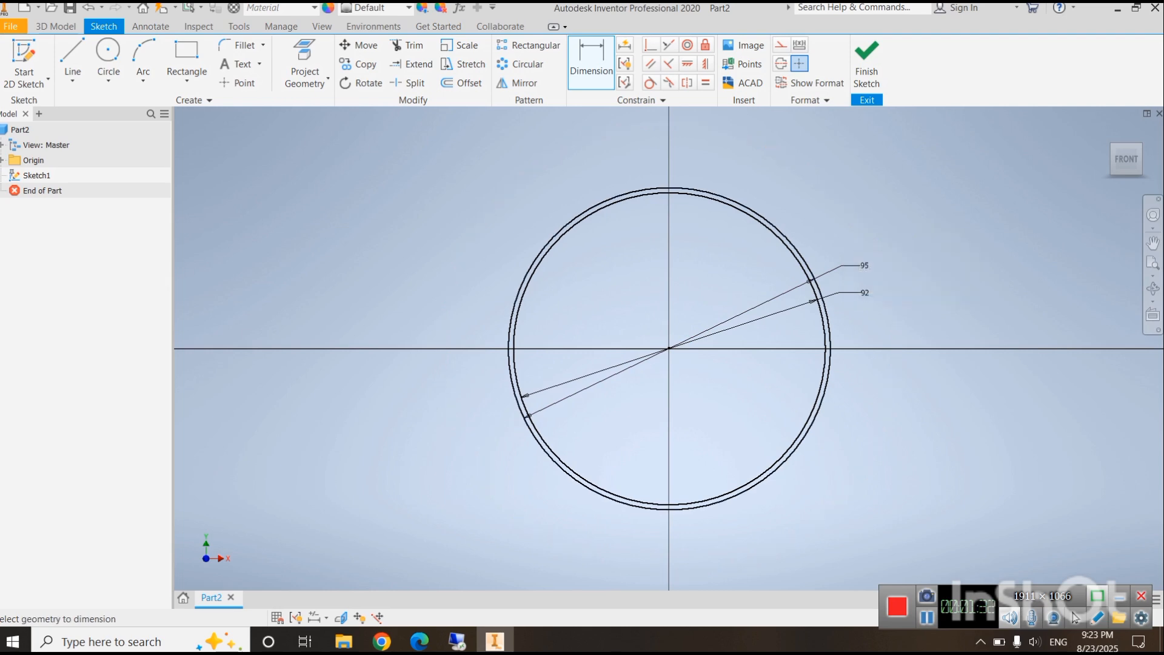
- Extrude the ring profile between the two circles symmetrically by a total of 2 mm
left_click(56, 27)
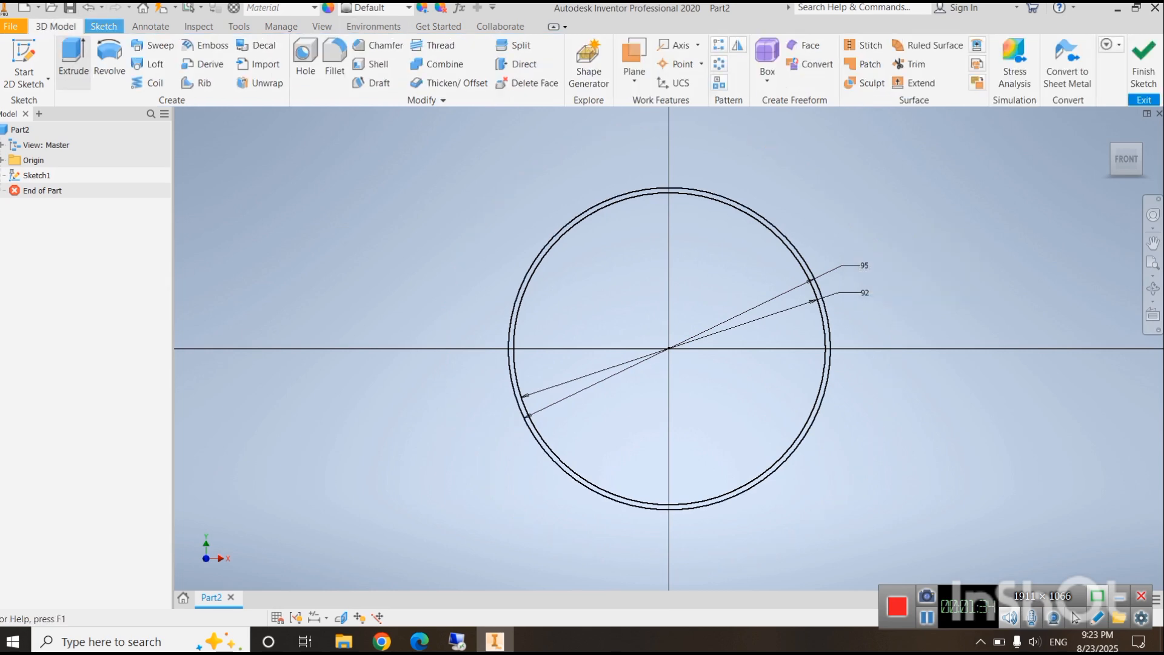
left_click(73, 59)
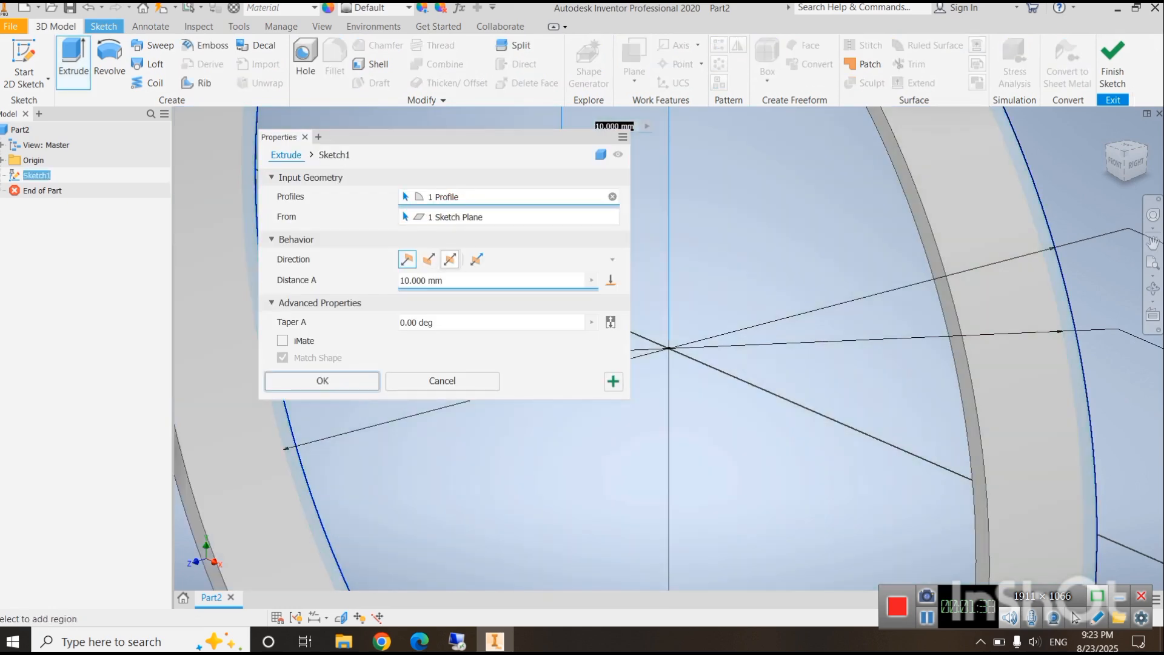
type("2")
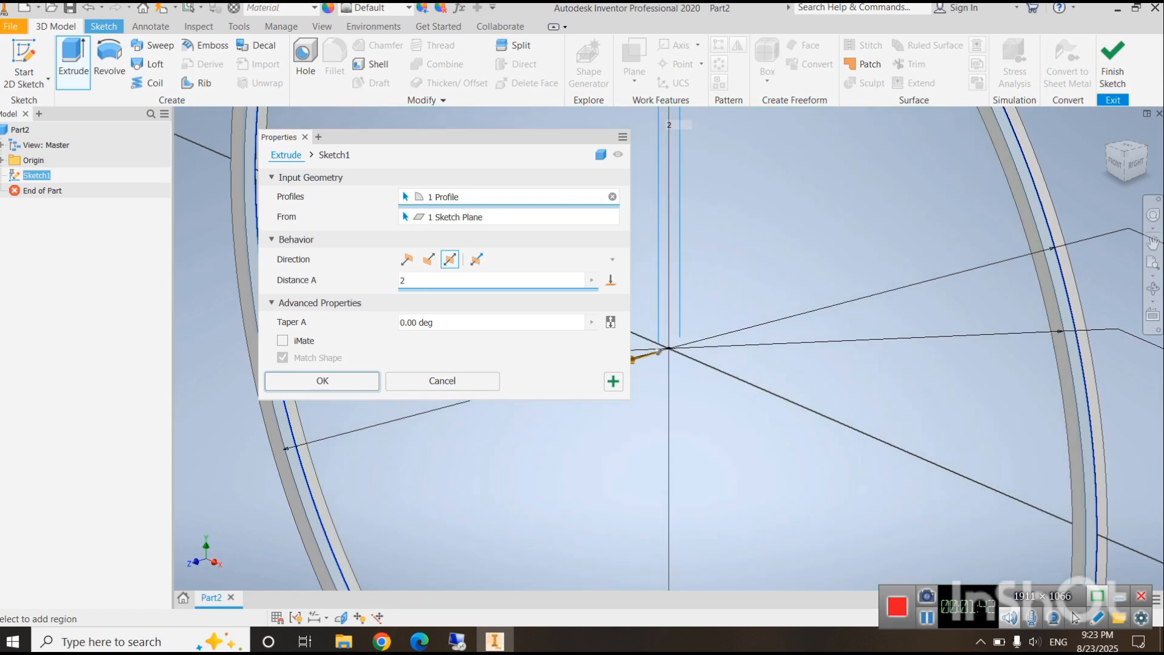
key("Return")
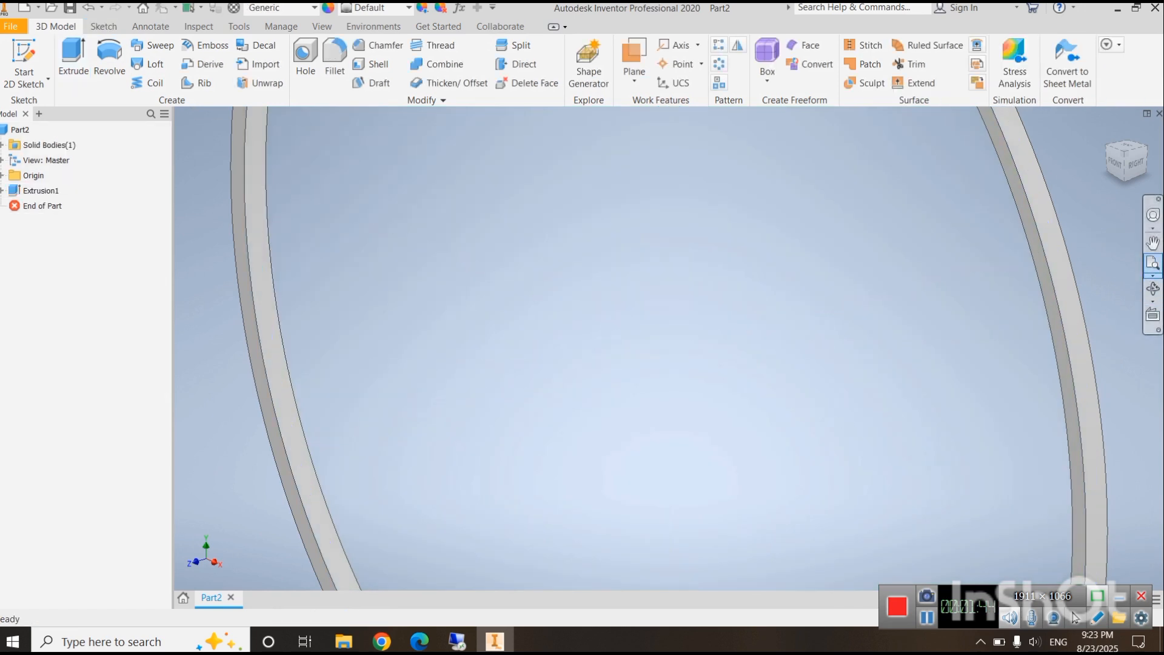
- Colour the ring's solid body grey by adjusting its appearance to RGB 142, 142, 142
left_click(1152, 262)
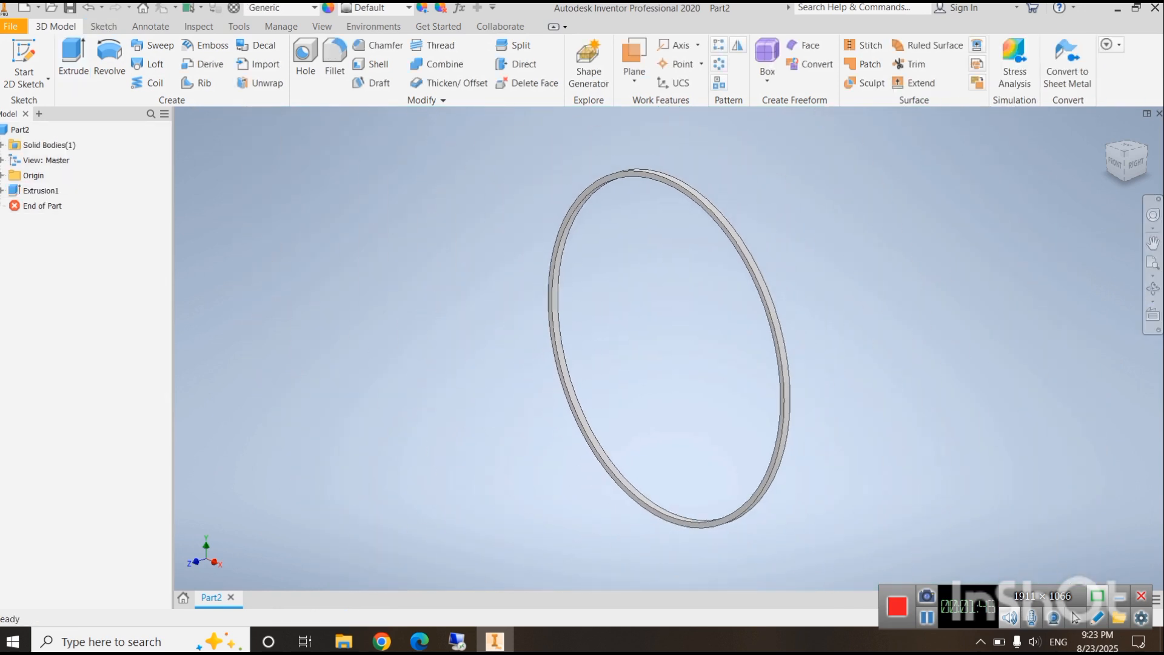
middle_click_drag(669, 349, 743, 327, "shift")
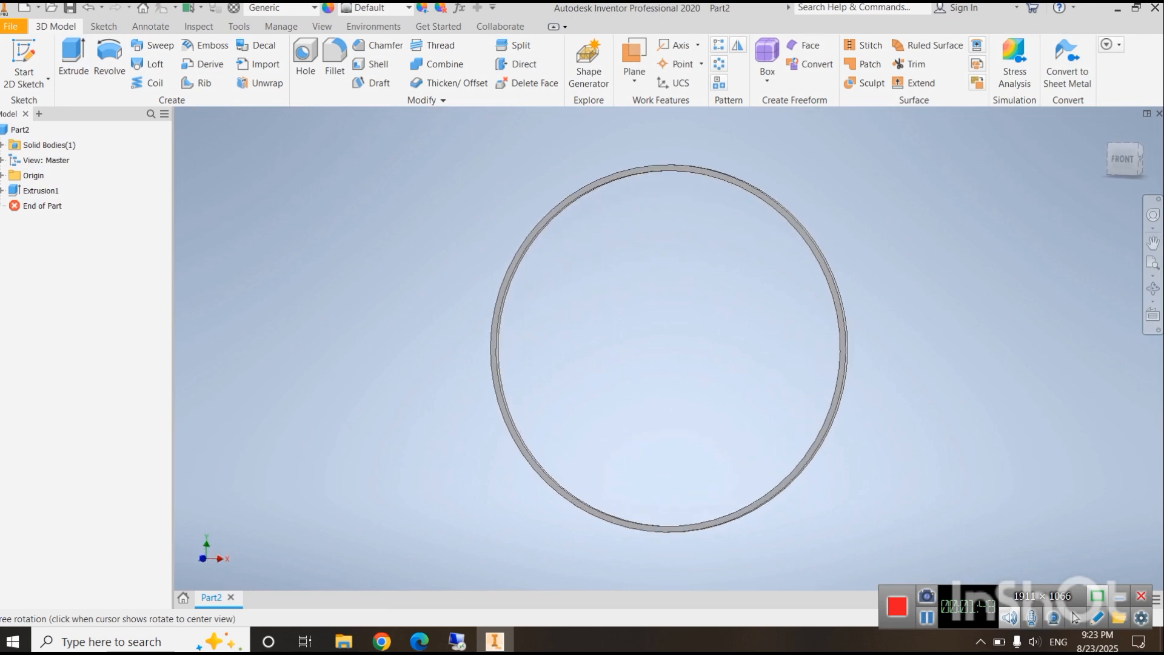
left_click(422, 7)
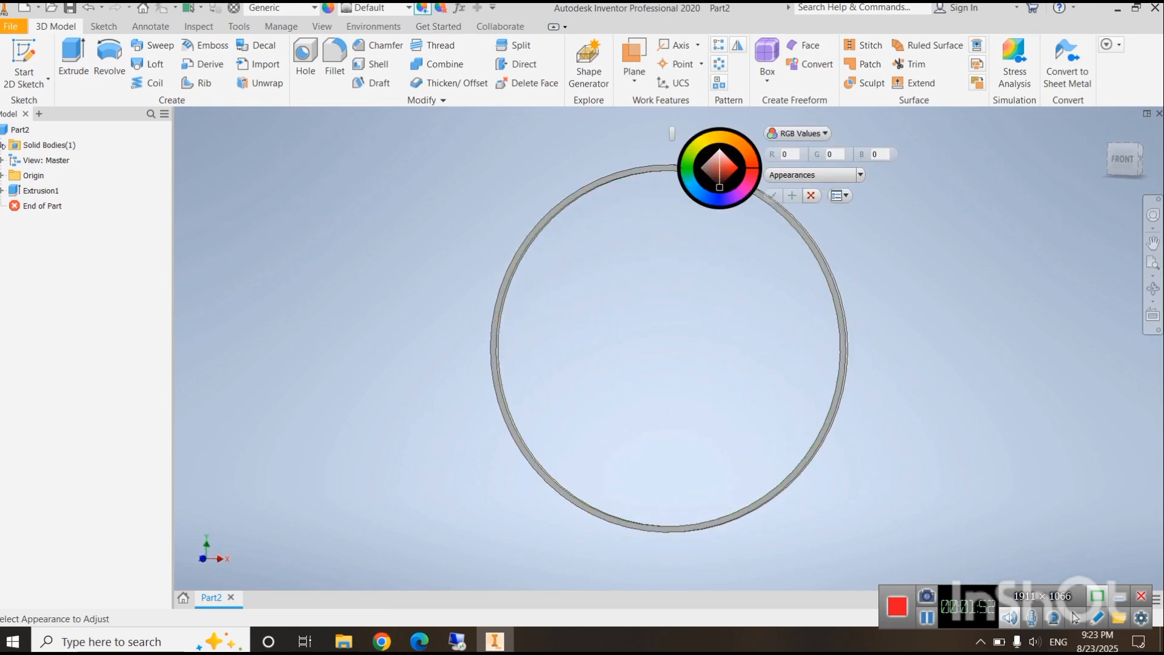
left_click(3, 145)
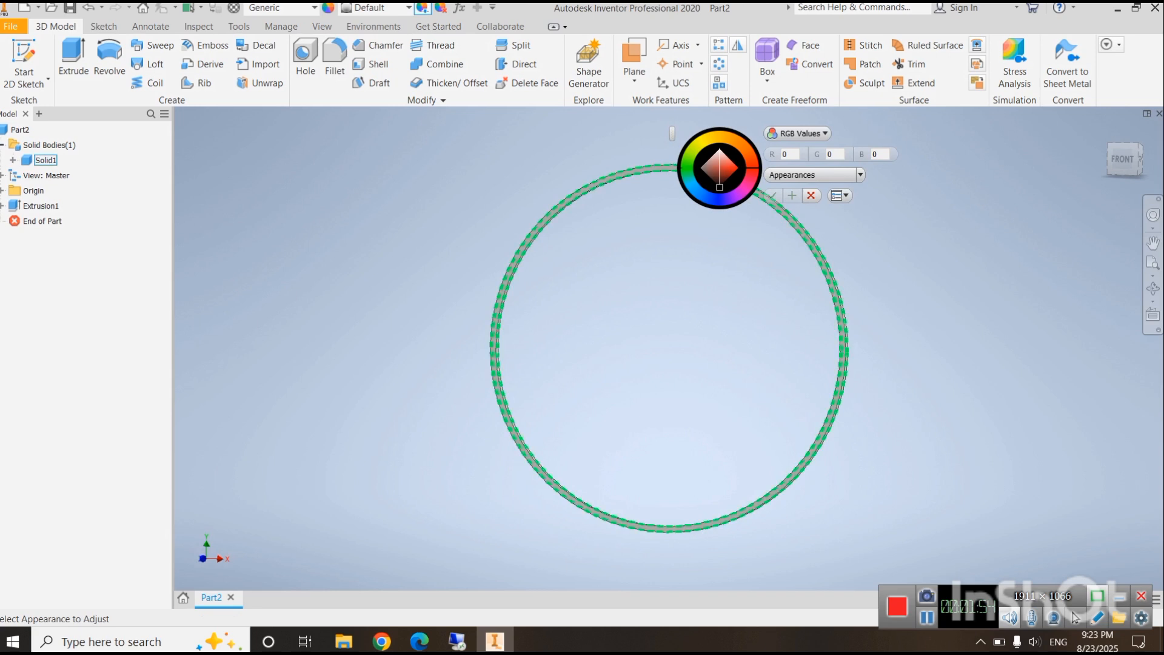
left_click(45, 160)
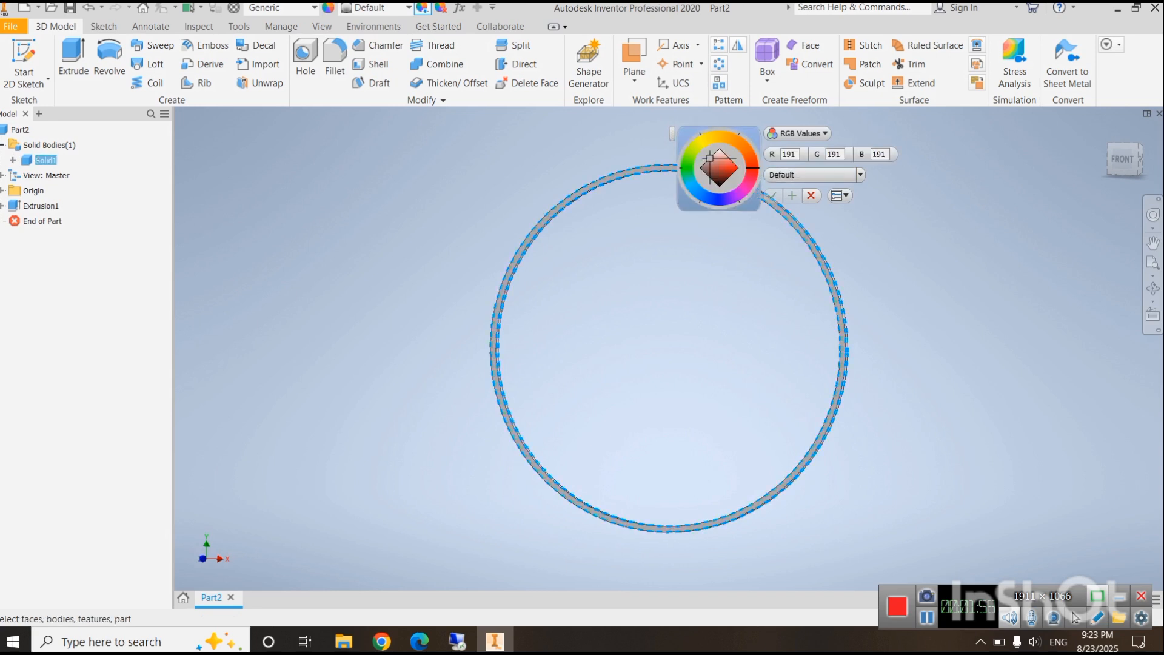
left_click(709, 173)
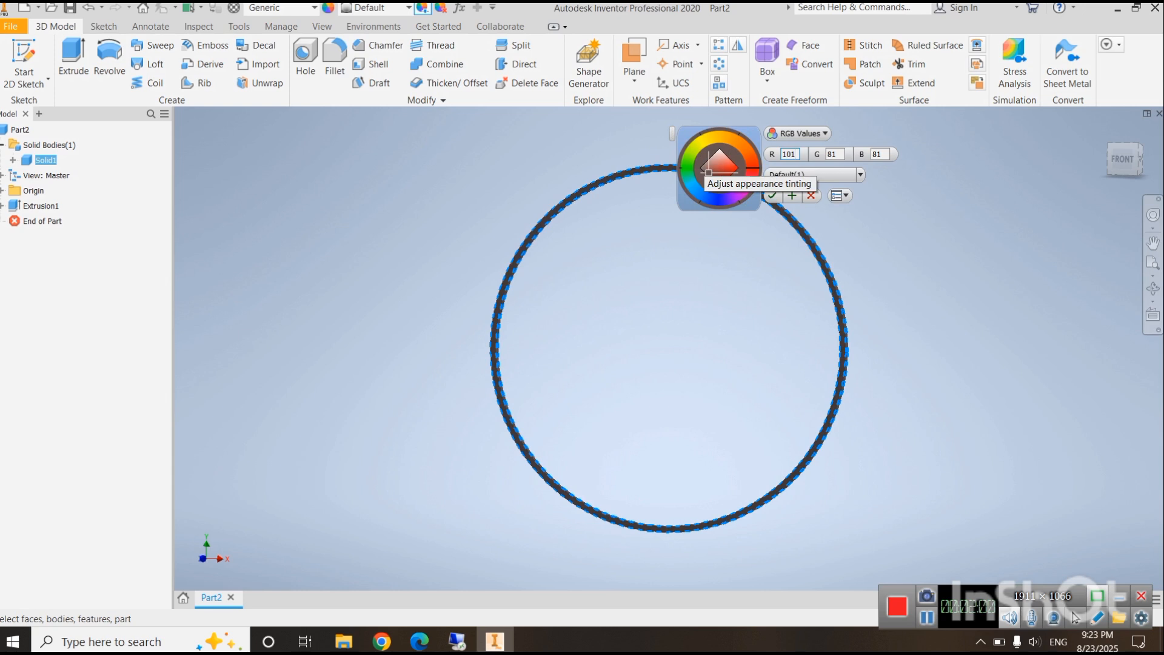
left_click_drag(708, 173, 702, 165)
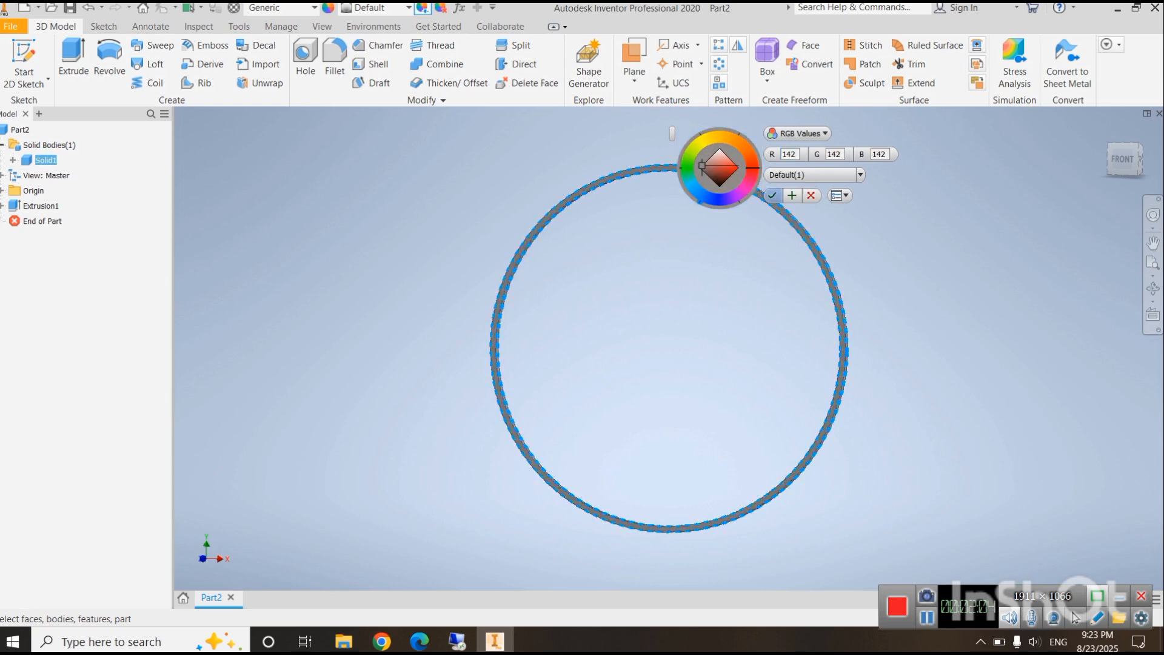
left_click(772, 195)
middle_click_drag(669, 349, 679, 485, "shift")
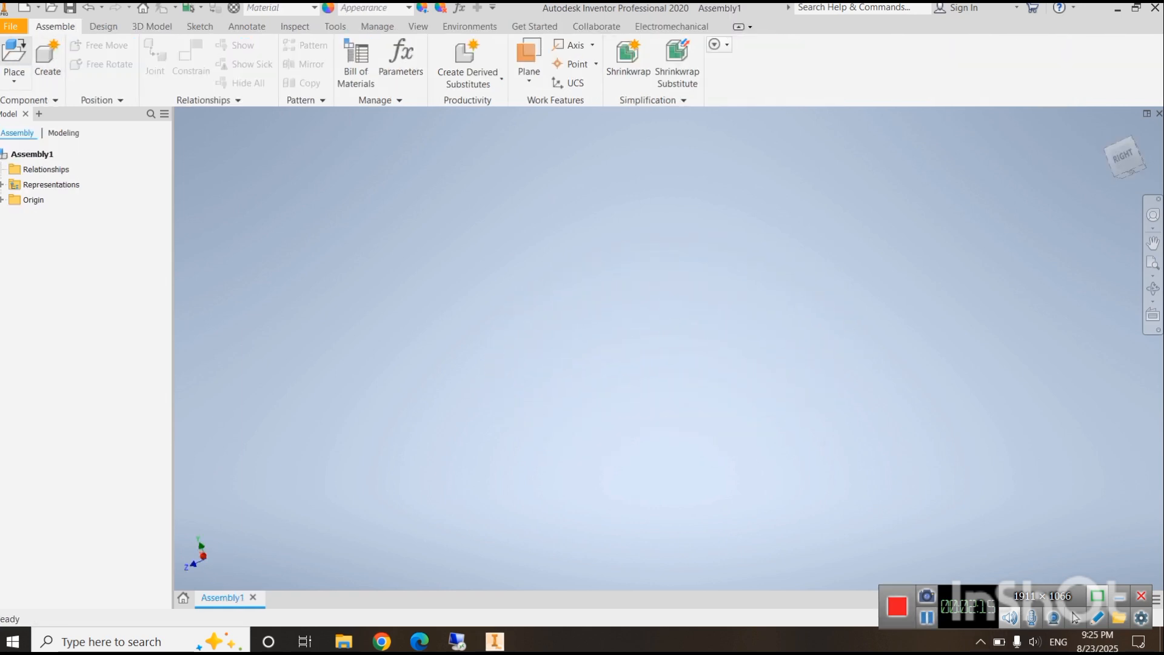
- Place one instance of the connecting rod, Part2, from the tamrin_mem folder into the assembly
left_click(13, 80)
left_click(37, 107)
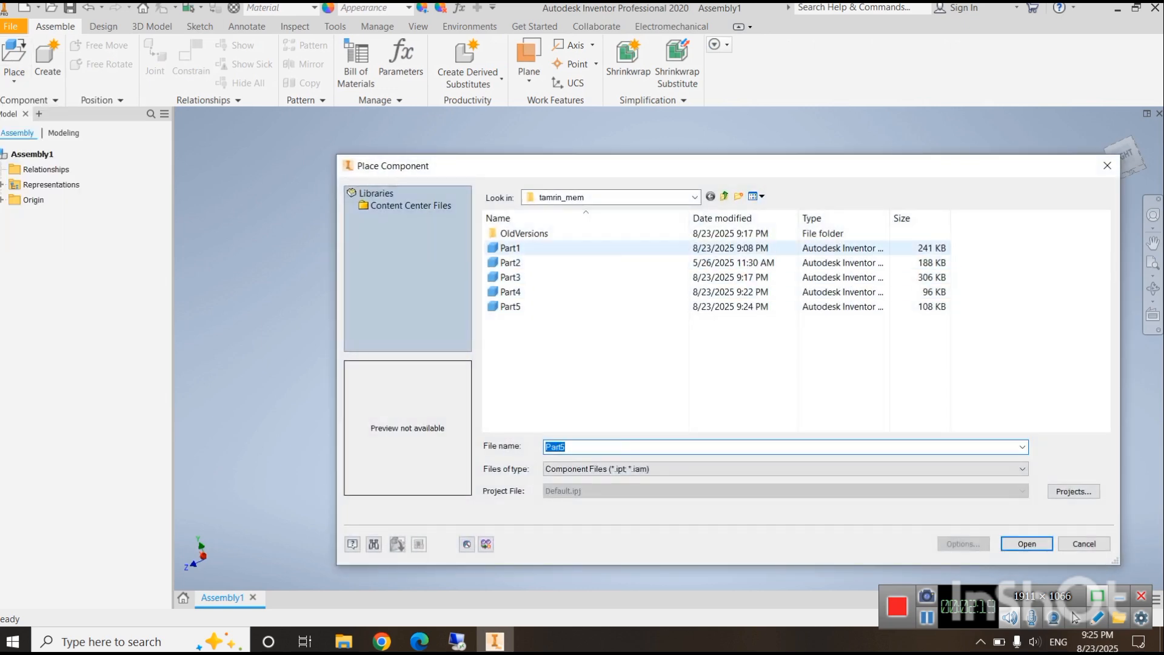
left_click(510, 248)
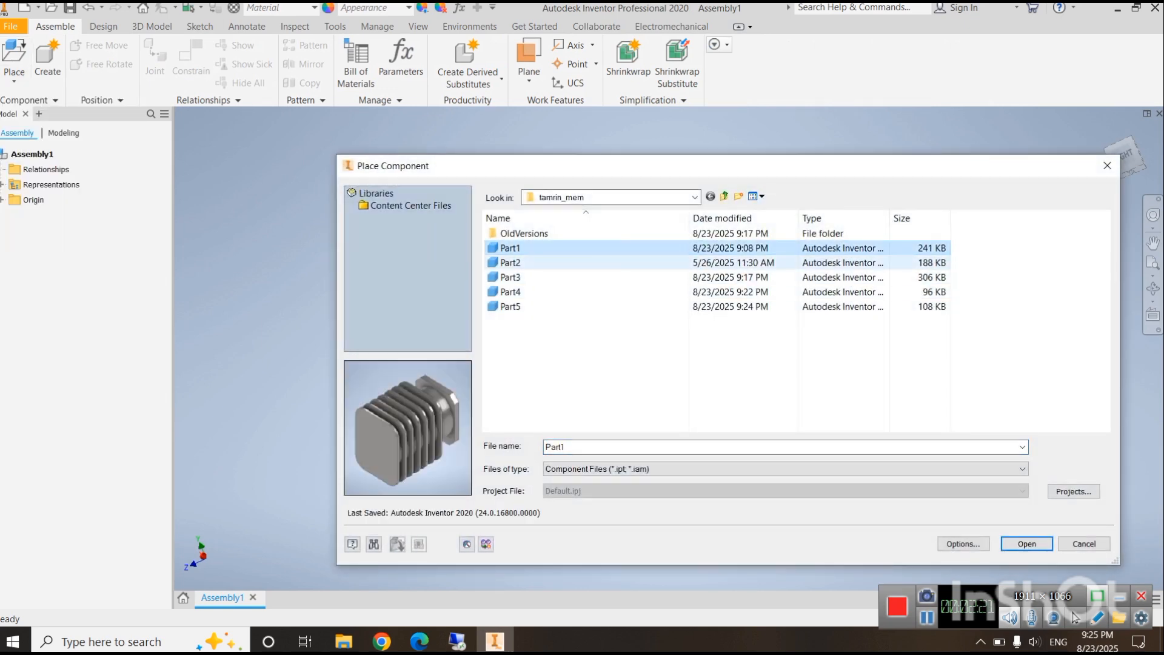
left_click(510, 263)
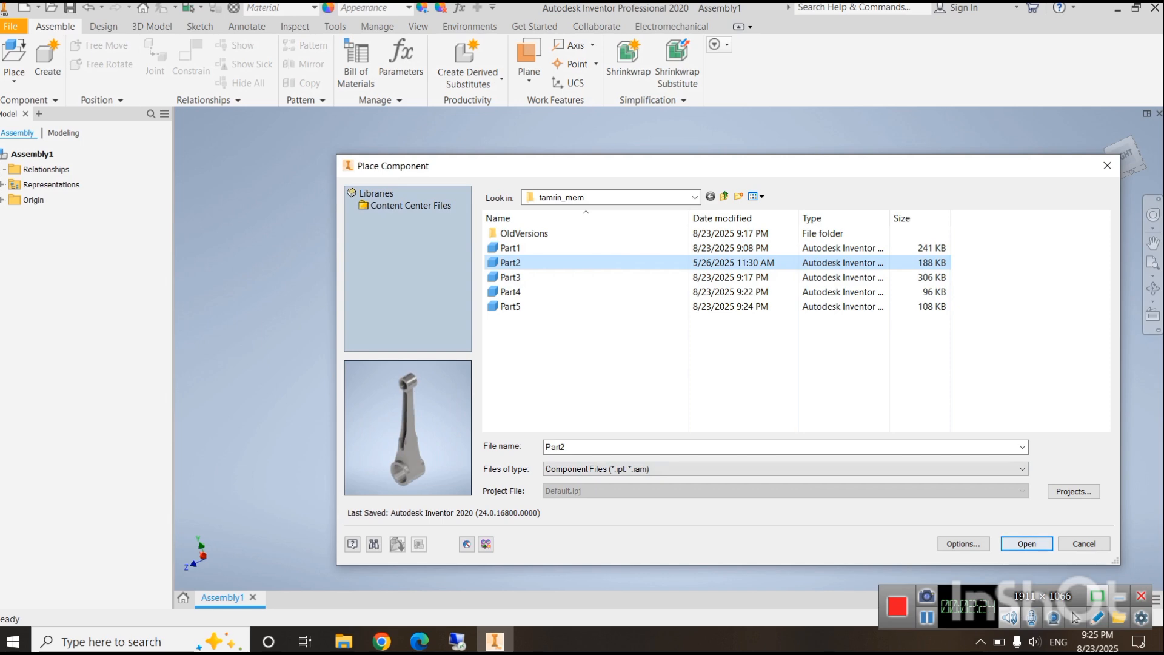
left_click(1027, 544)
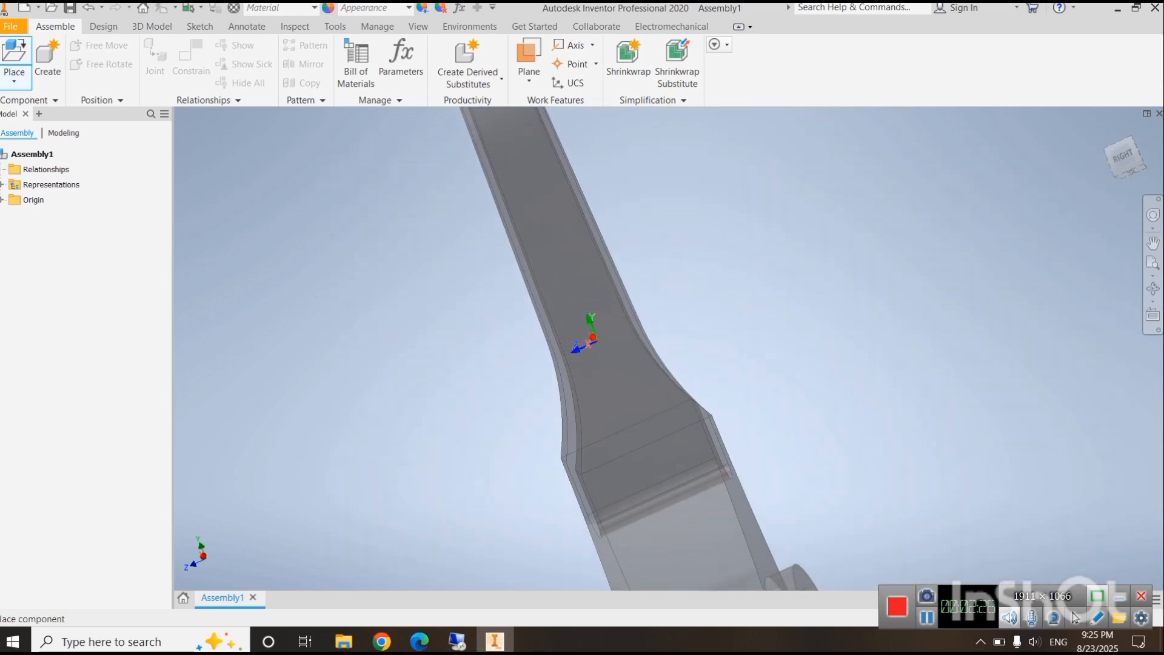
left_click(597, 341)
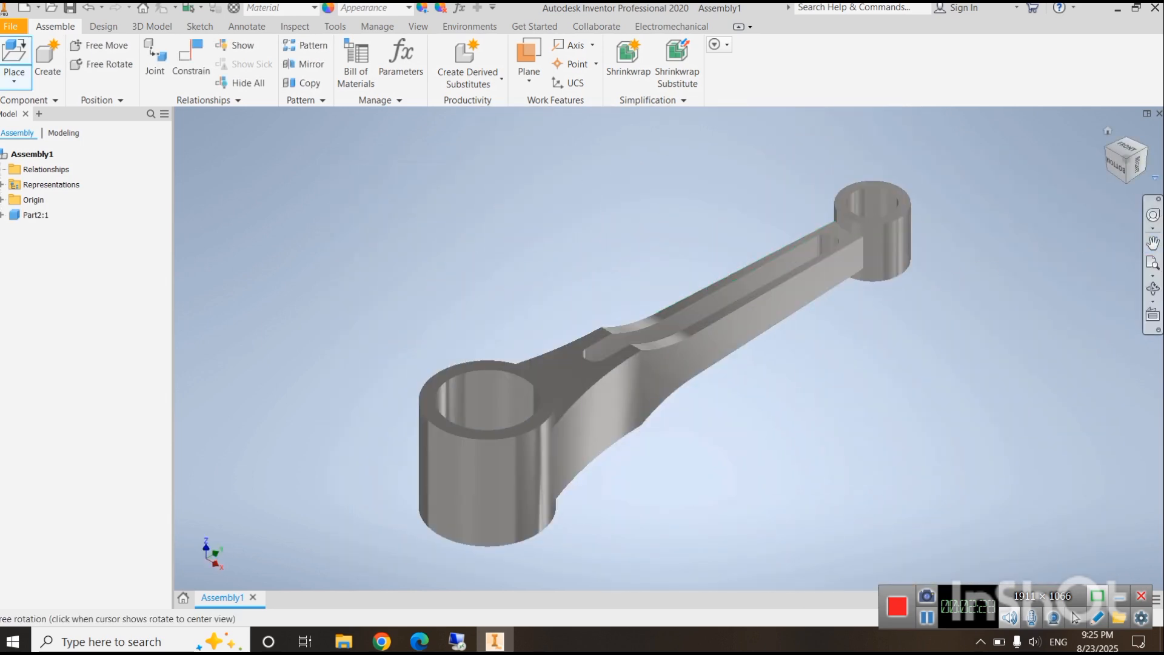
key("Escape")
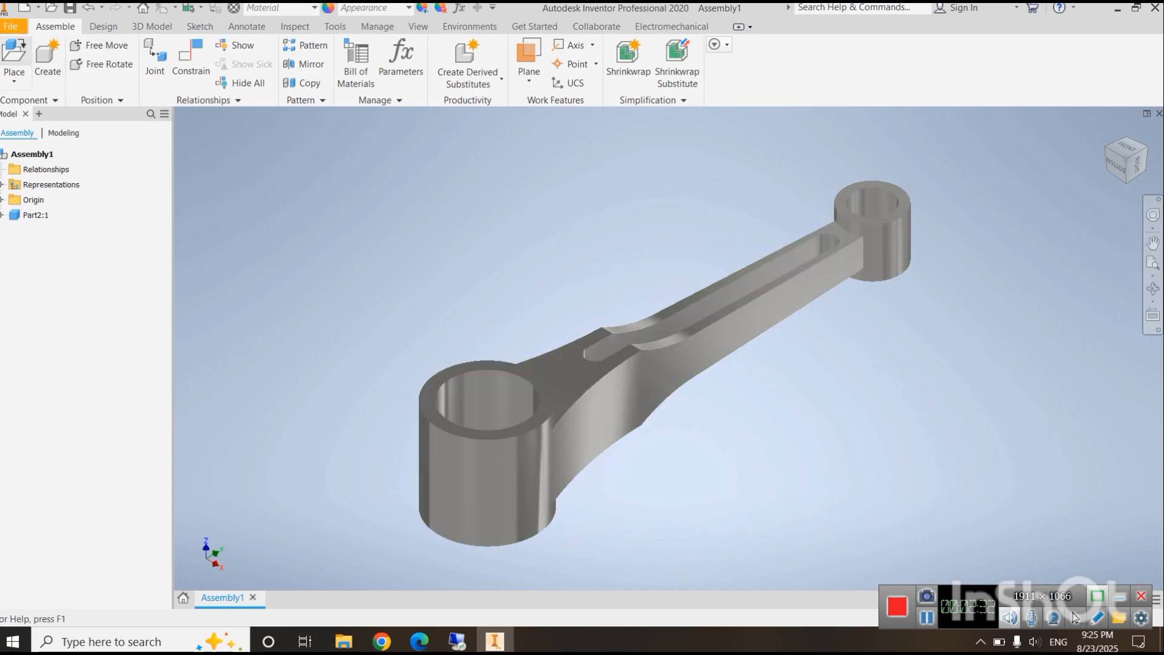
- Place one instance of the piston, Part3, beside the connecting rod in the assembly
left_click(14, 55)
left_click(510, 277)
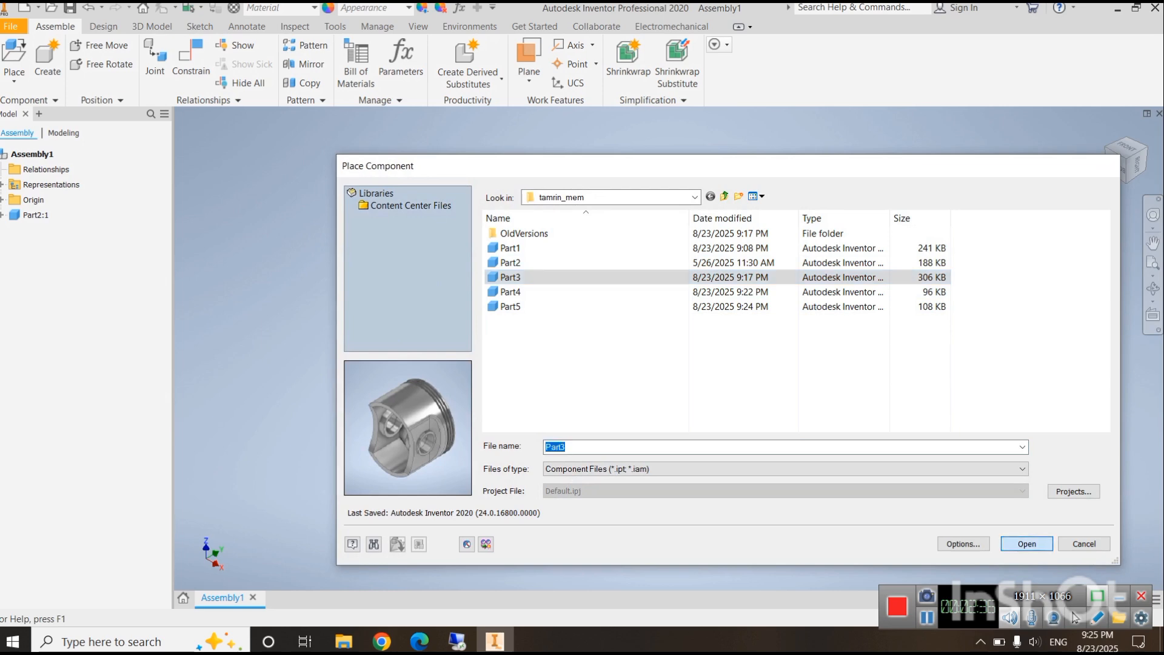
left_click(1027, 543)
key("Escape")
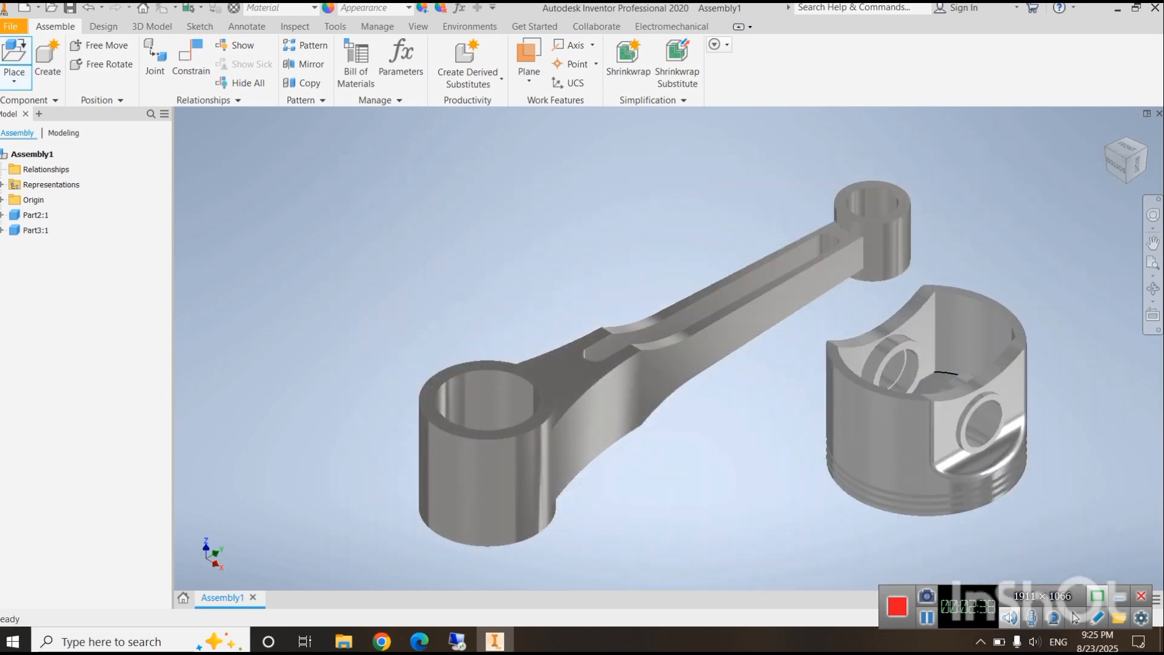
- Place one instance of the black cylindrical pin, Part4, between the connecting rod and the piston
left_click(14, 53)
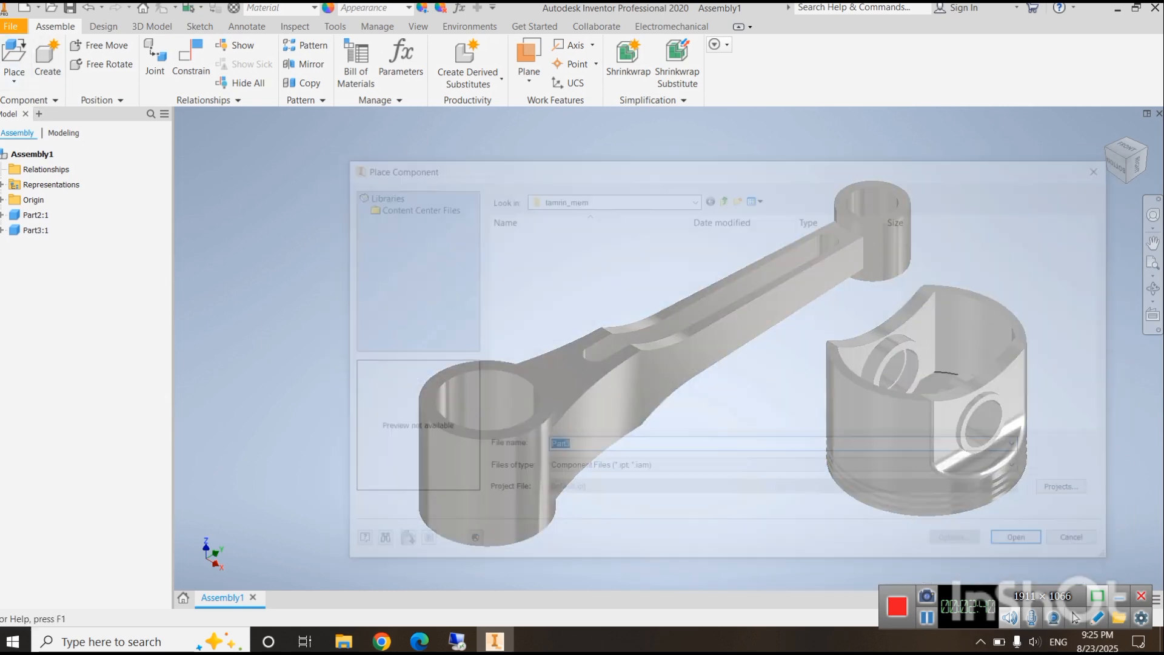
left_click(510, 291)
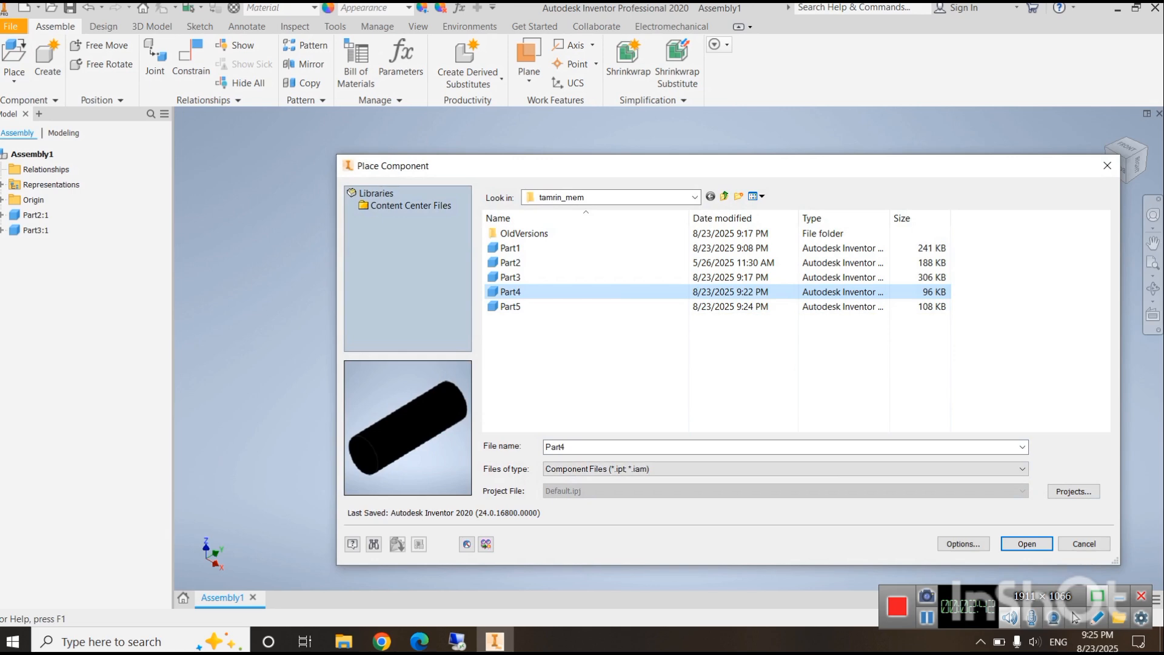
key("Down")
key("Up")
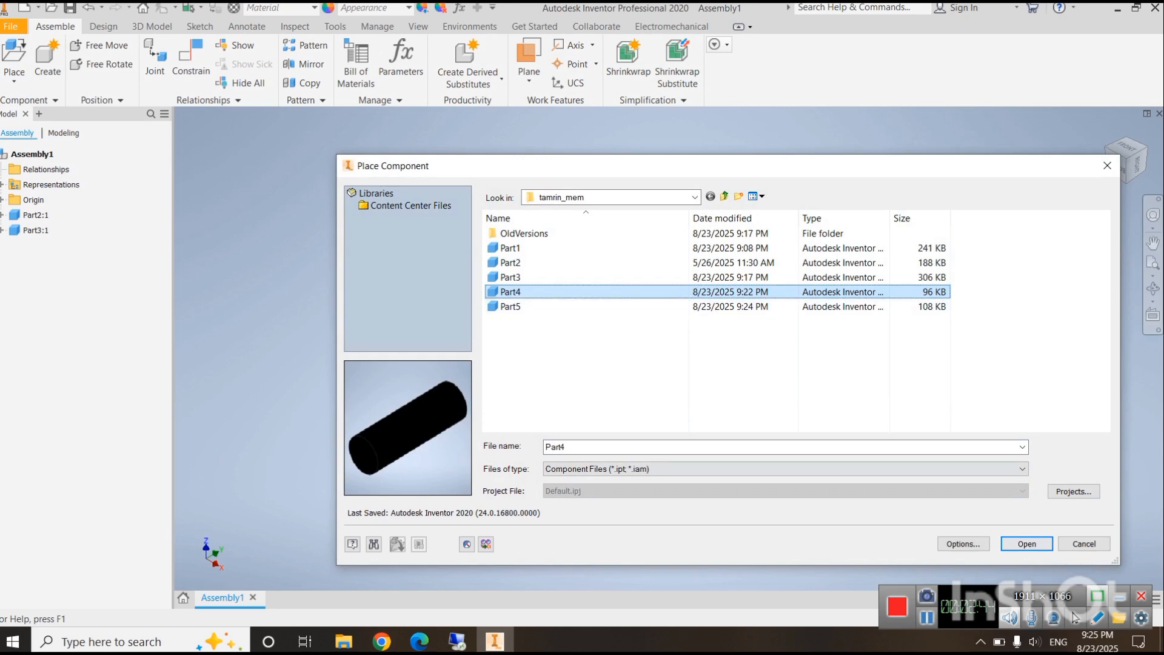
key("Return")
left_click(745, 436)
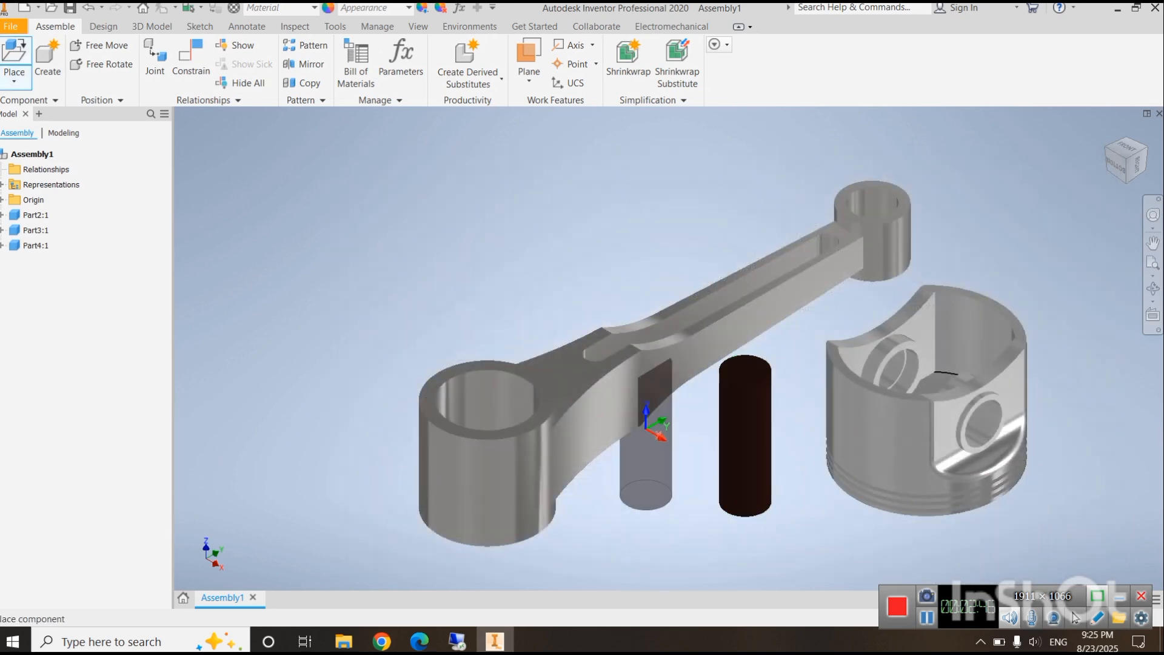
key("Escape")
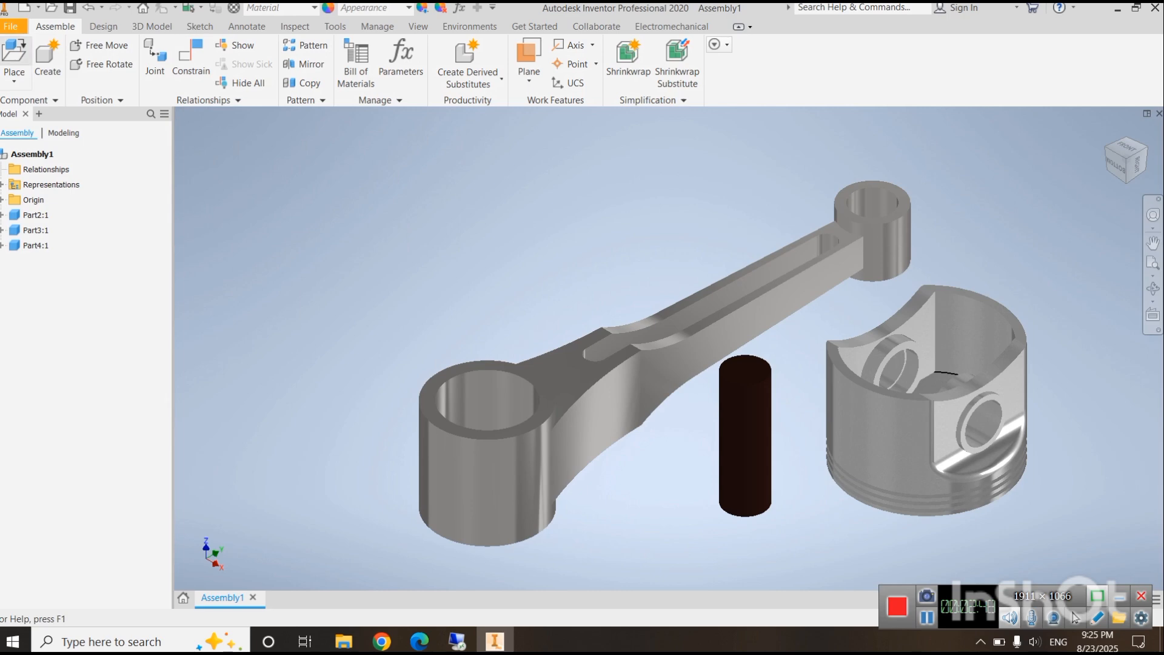
- Place one instance of the thin ring, Part5, in the free space beyond the connecting rod's large end
key("p")
key("Down")
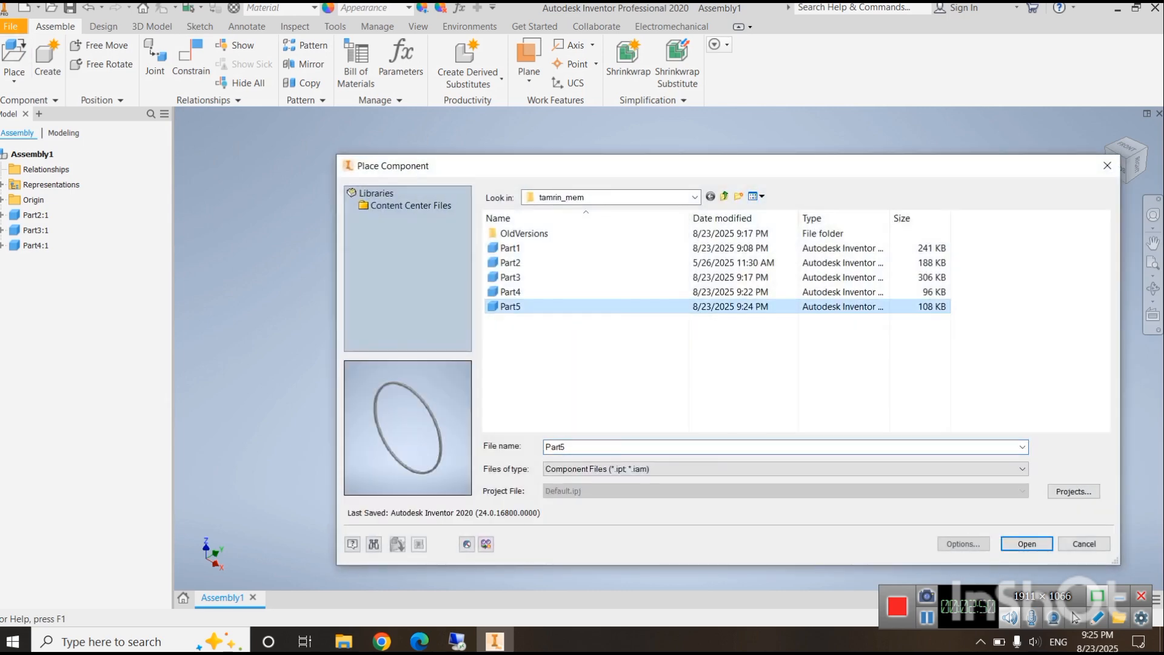
key("Return")
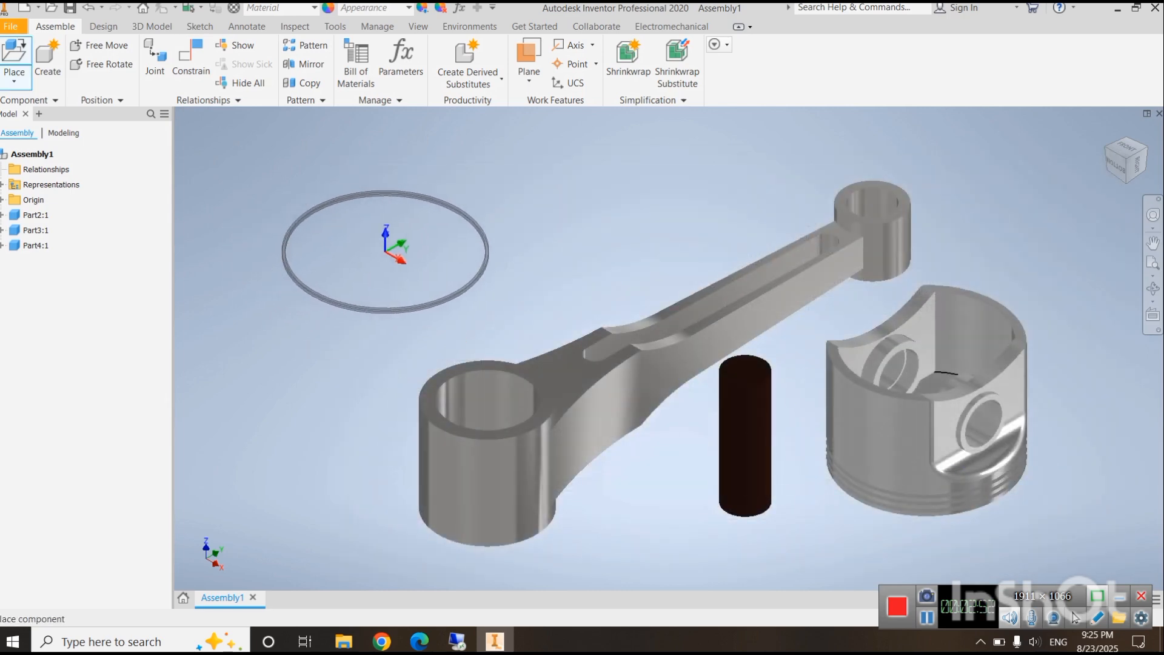
left_click(385, 249)
key("Escape")
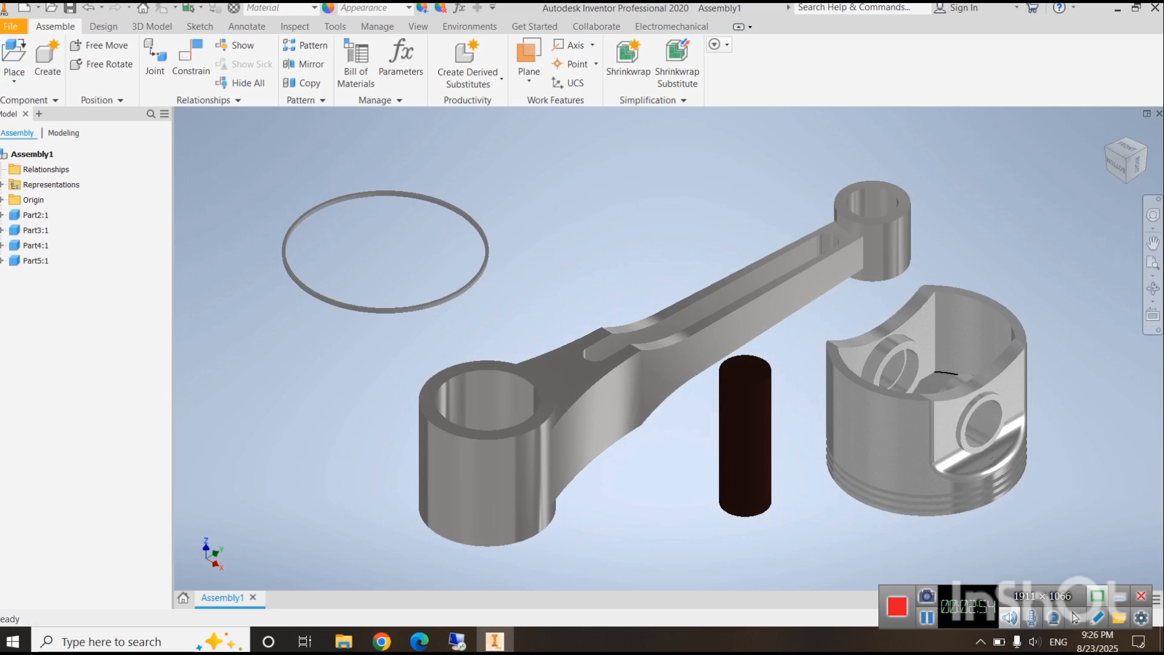
- Change the assembly's visual style to shaded with edges
left_click(418, 26)
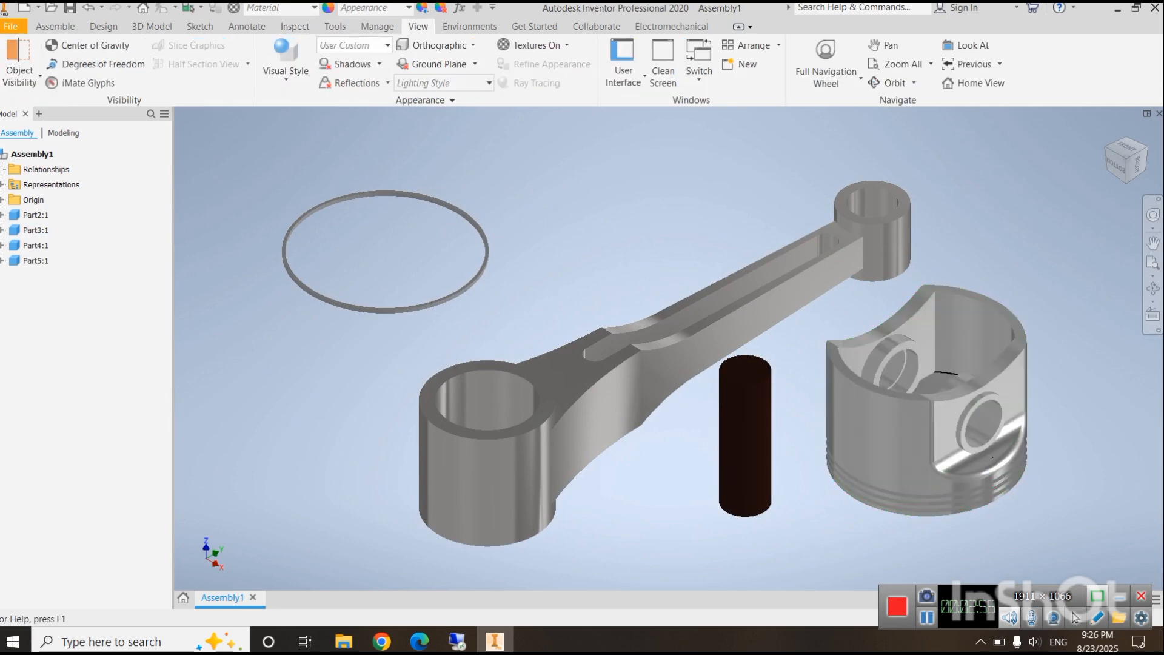
left_click(286, 61)
left_click(315, 167)
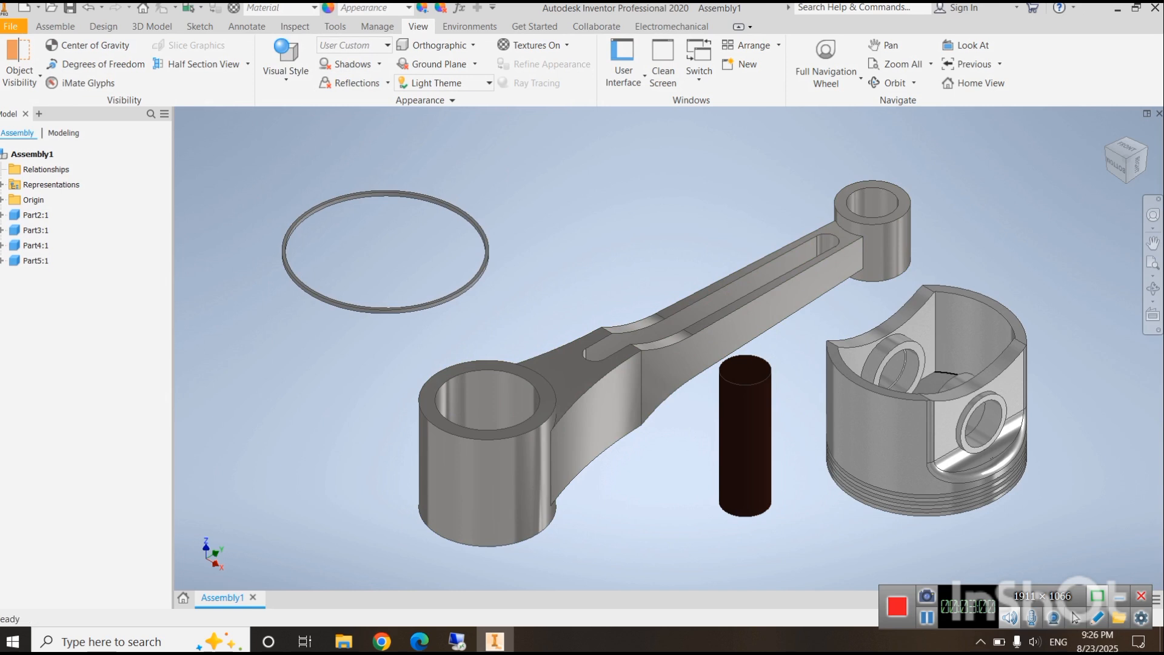
- Mate the black pin's axis with the bore axis of the connecting rod's small end at an offset of 0
left_click_drag(745, 436, 754, 460)
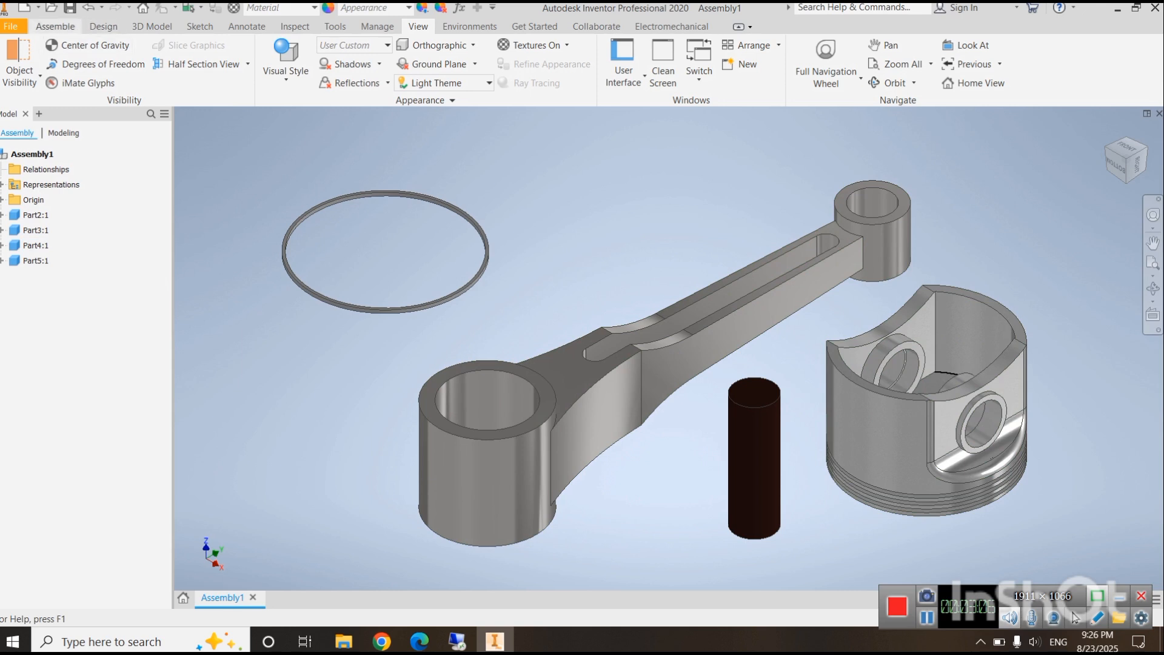
left_click(55, 26)
left_click(190, 60)
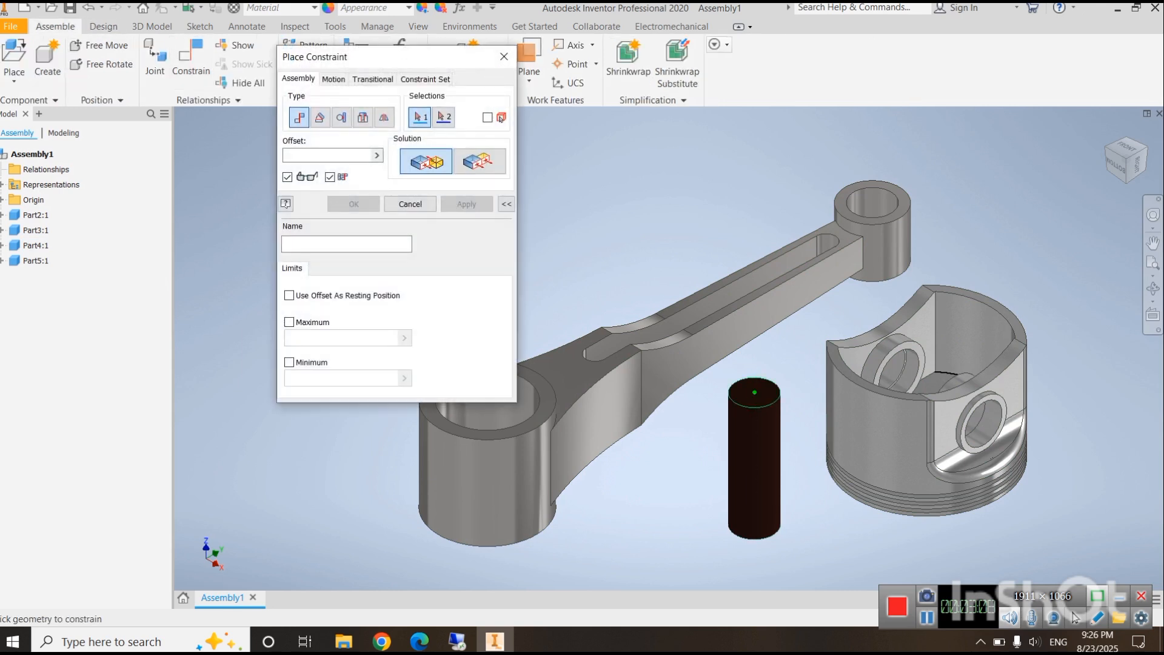
left_click(754, 379)
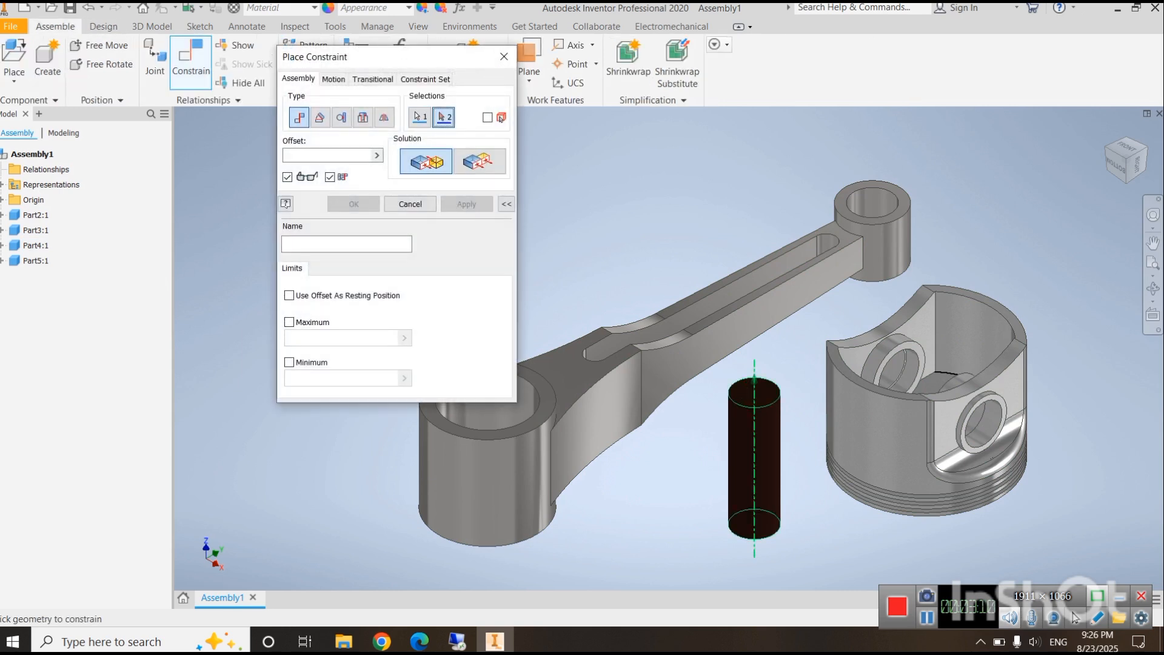
left_click(873, 242)
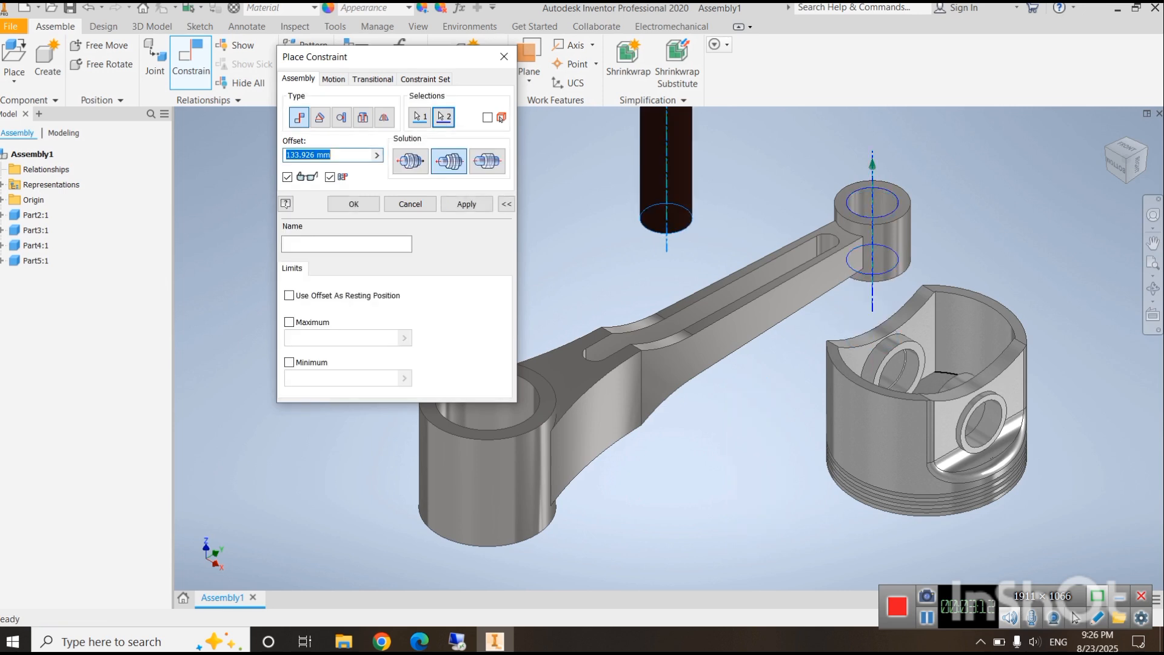
key("BackSpace")
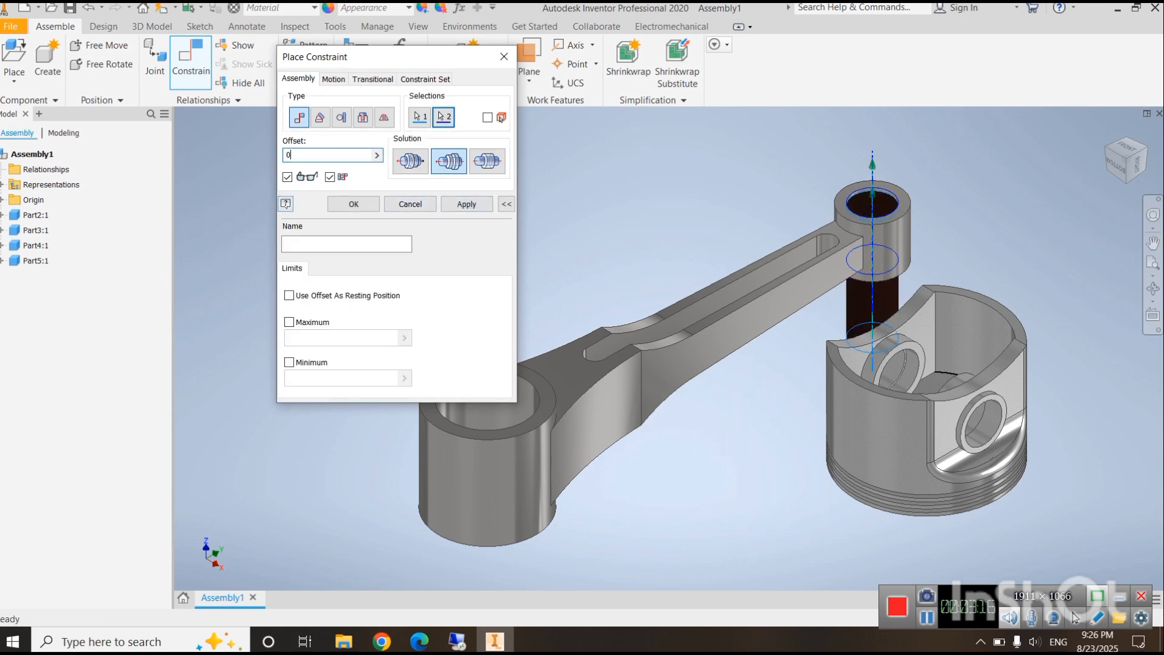
left_click(354, 203)
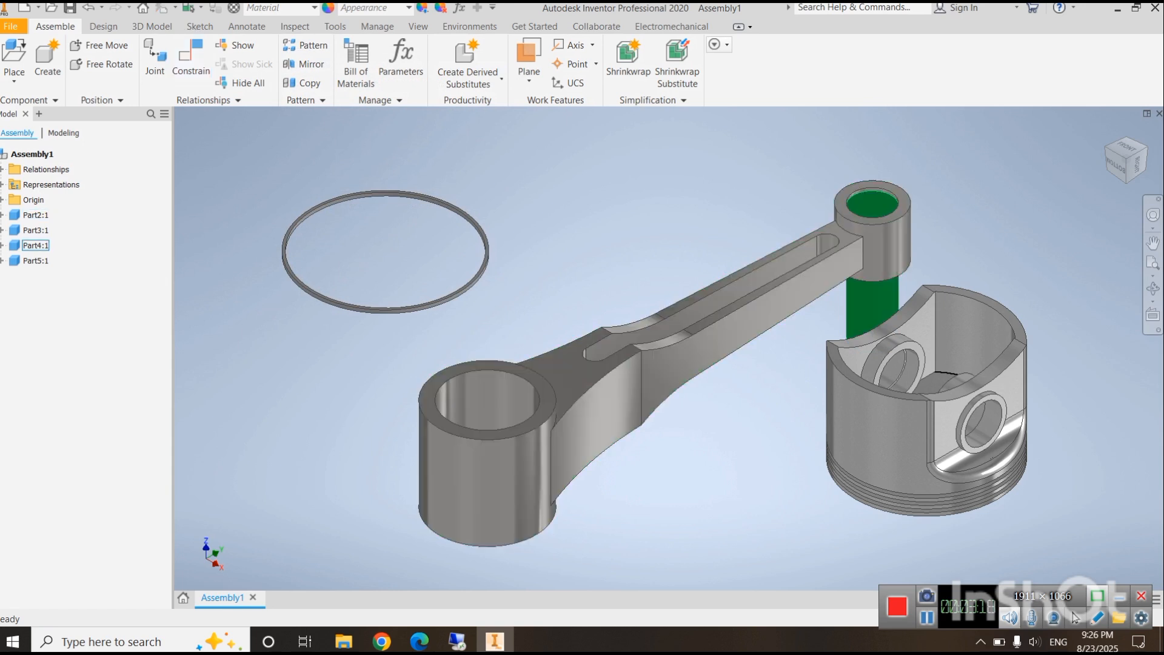
- Slide the pin along its axis until it protrudes from both sides of the connecting rod's small end
left_click_drag(872, 305, 889, 268)
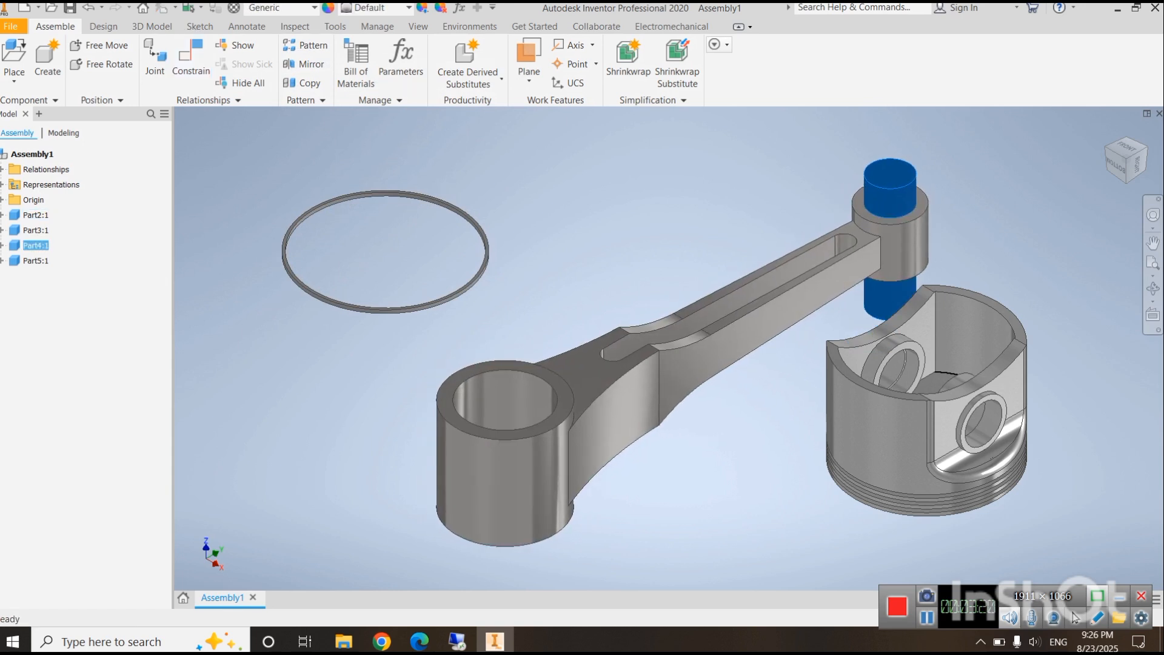
key("Escape")
middle_click_drag(667, 349, 594, 346)
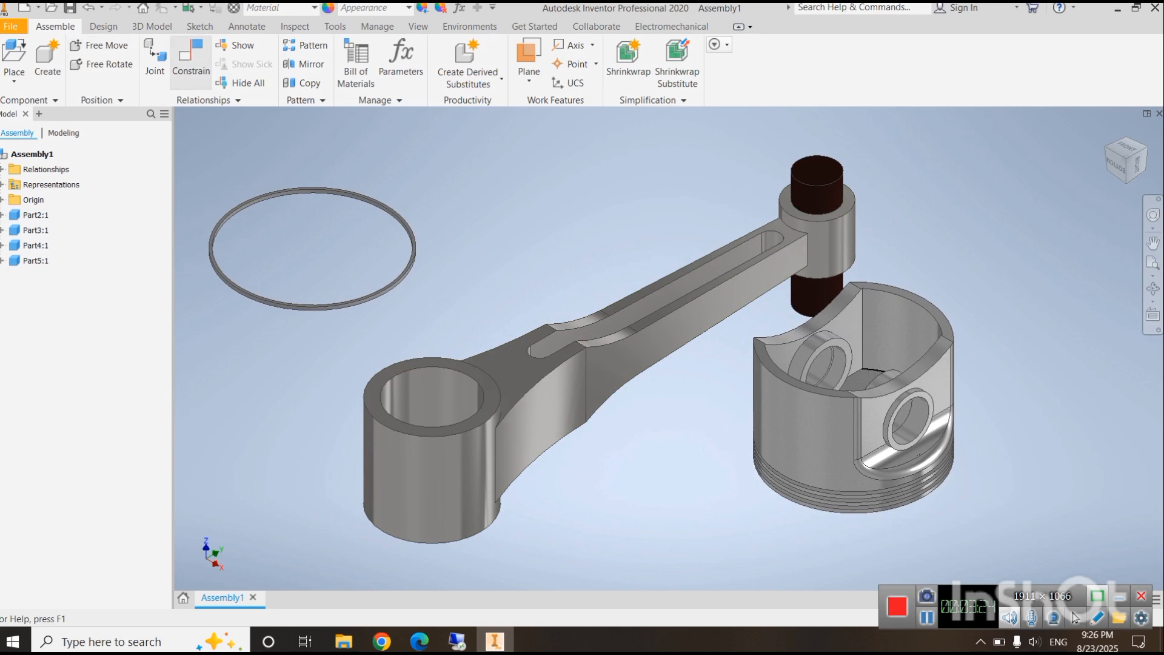
- Mate the black pin's axis with the axis of the piston's pin bore at an offset of 0 mm
left_click(191, 60)
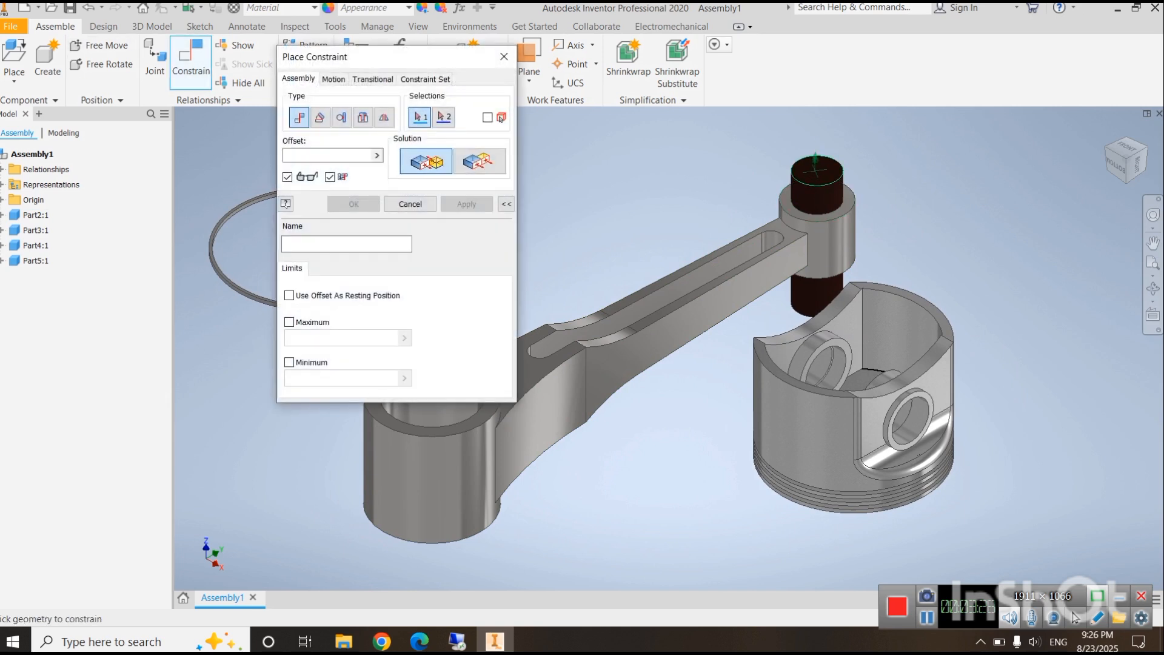
left_click(818, 200)
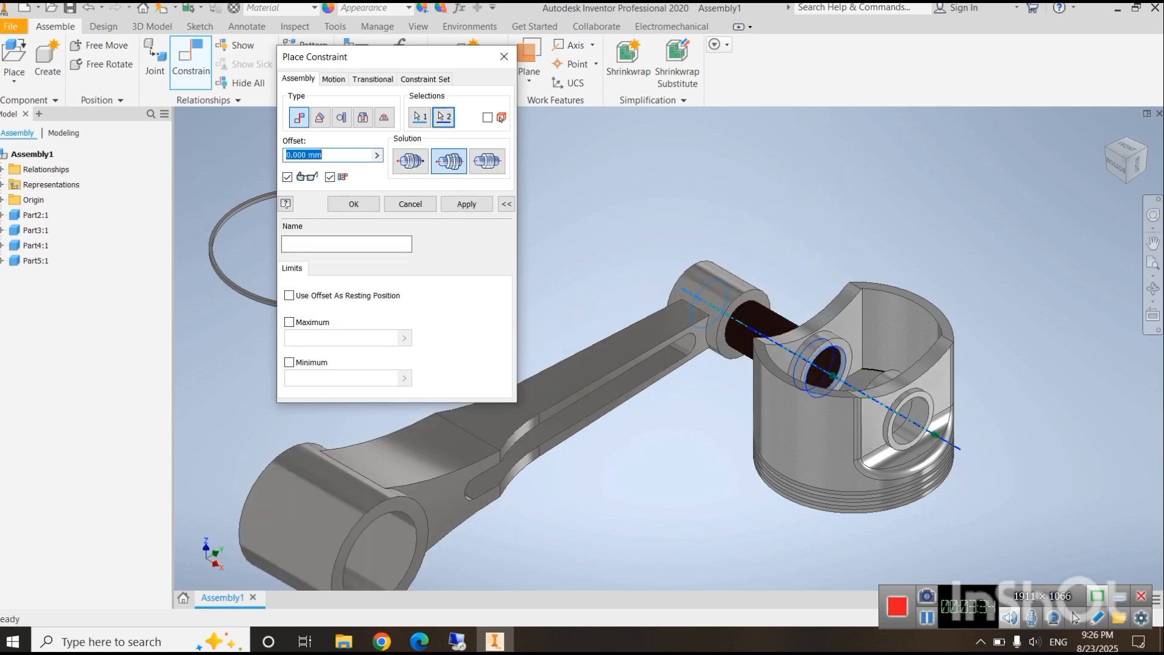
left_click(354, 204)
- Slide the black pin into both piston bosses and swing the connecting rod so its large end points down, clear of the piston
left_click_drag(461, 445, 492, 333)
left_click_drag(743, 359, 859, 375)
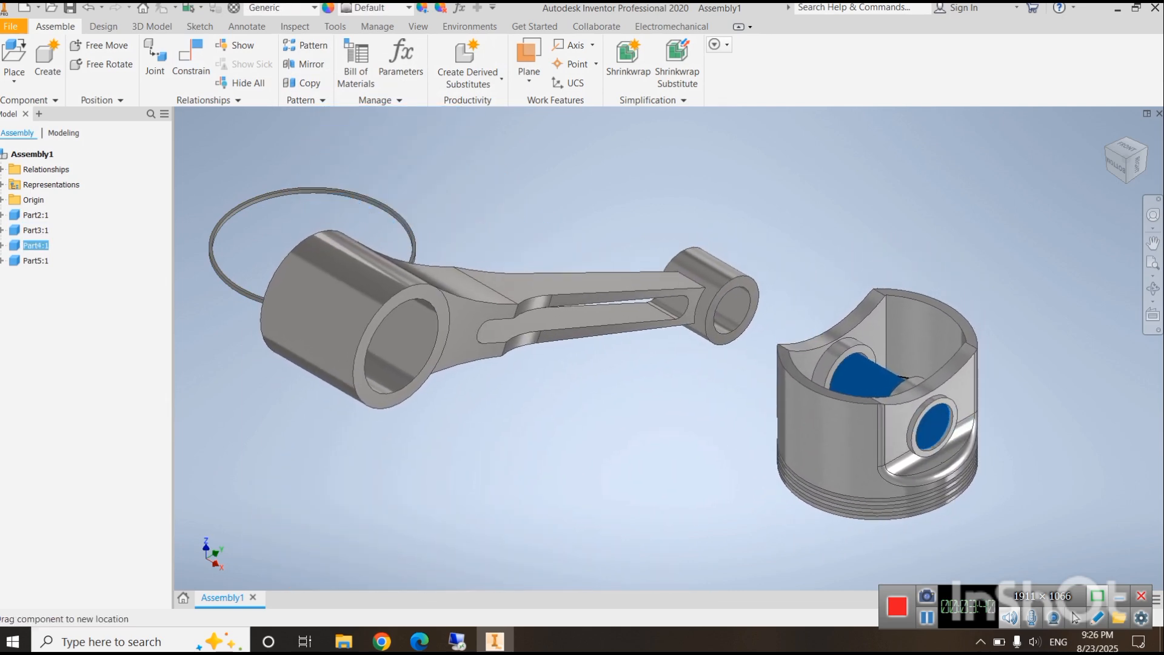
left_click_drag(508, 325, 591, 510)
key("Escape")
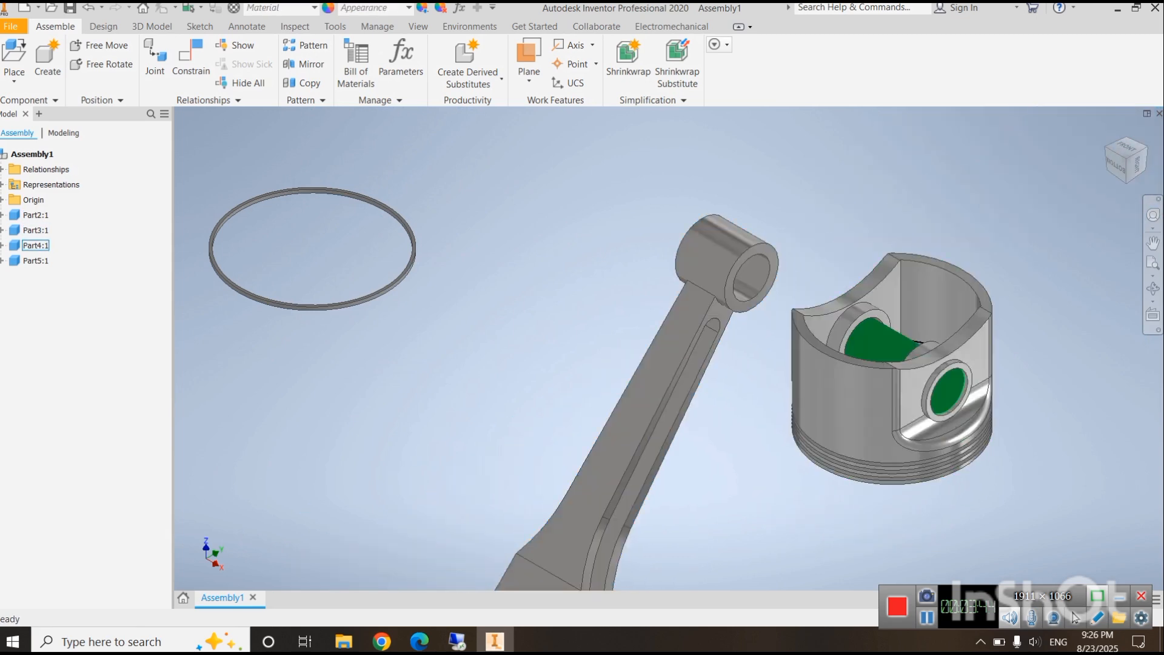
left_click(879, 339)
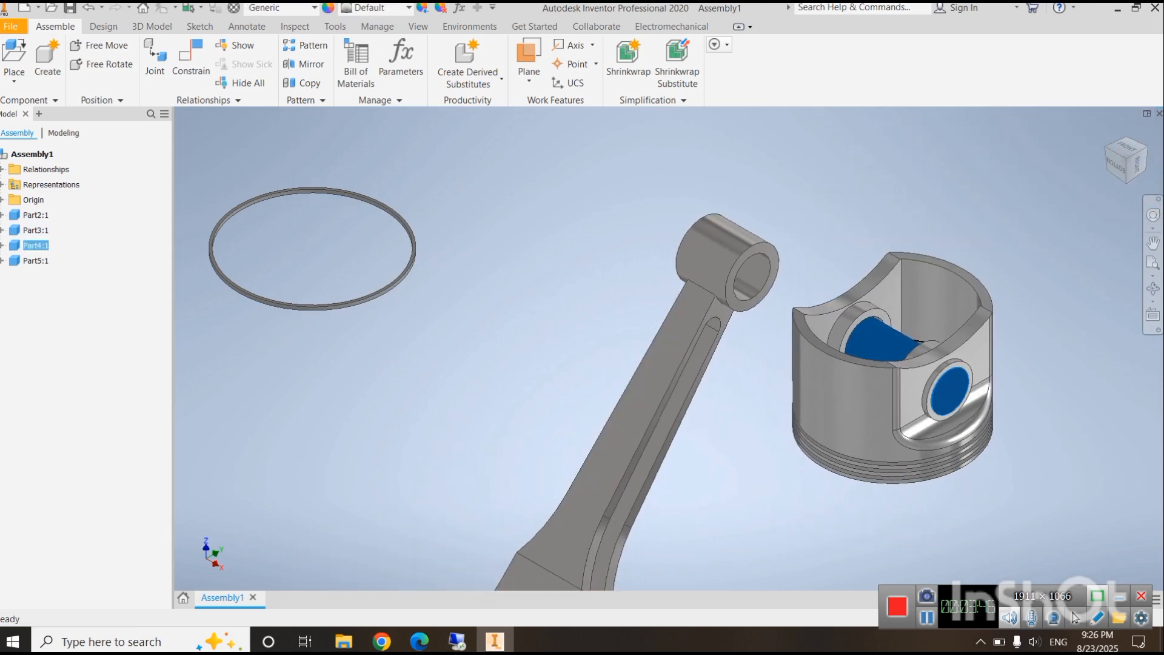
mouse_move(879, 339)
middle_mouse_down("shift")
mouse_move(849, 418)
mouse_move(885, 515)
mouse_move(843, 460)
mouse_move(855, 370)
mouse_move(898, 315)
mouse_move(888, 330)
middle_mouse_up("shift")
key("Escape")
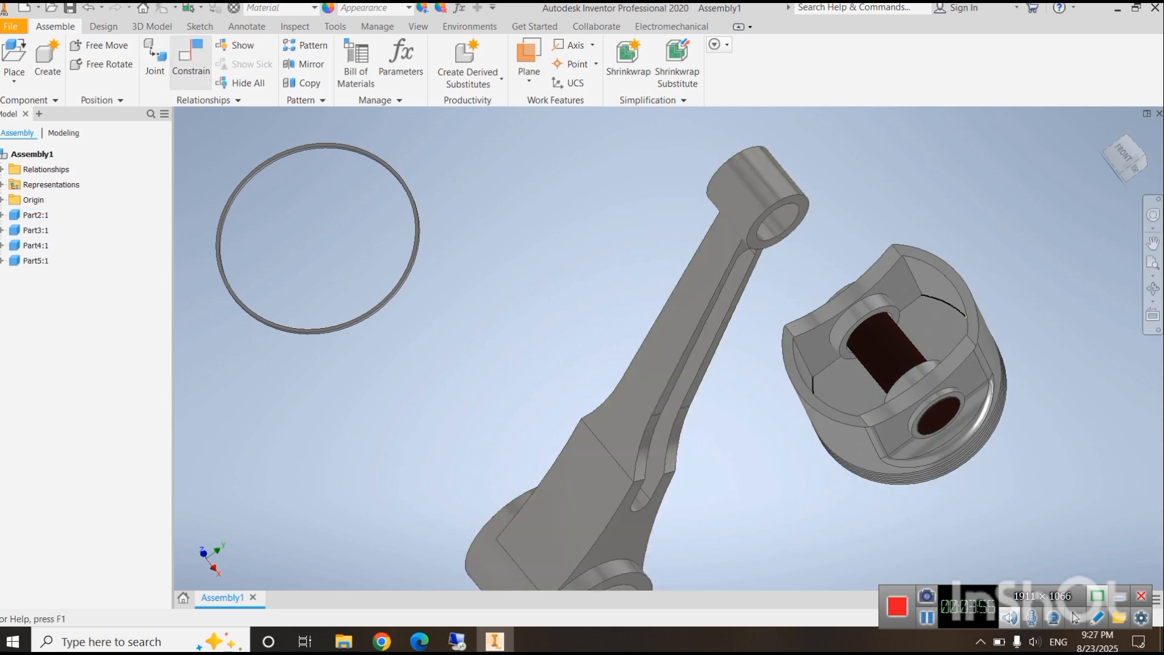
- Constrain the piston's YZ plane flush with the pin's XY plane at an offset of 0
left_click(191, 60)
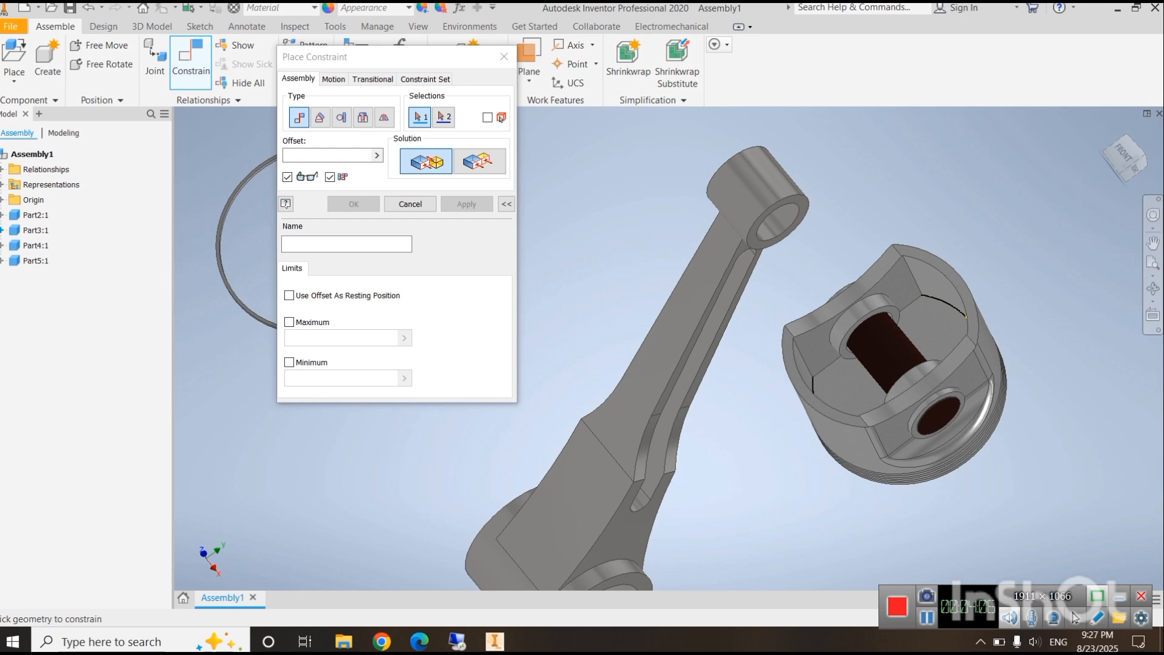
left_click(1, 230)
left_click(12, 245)
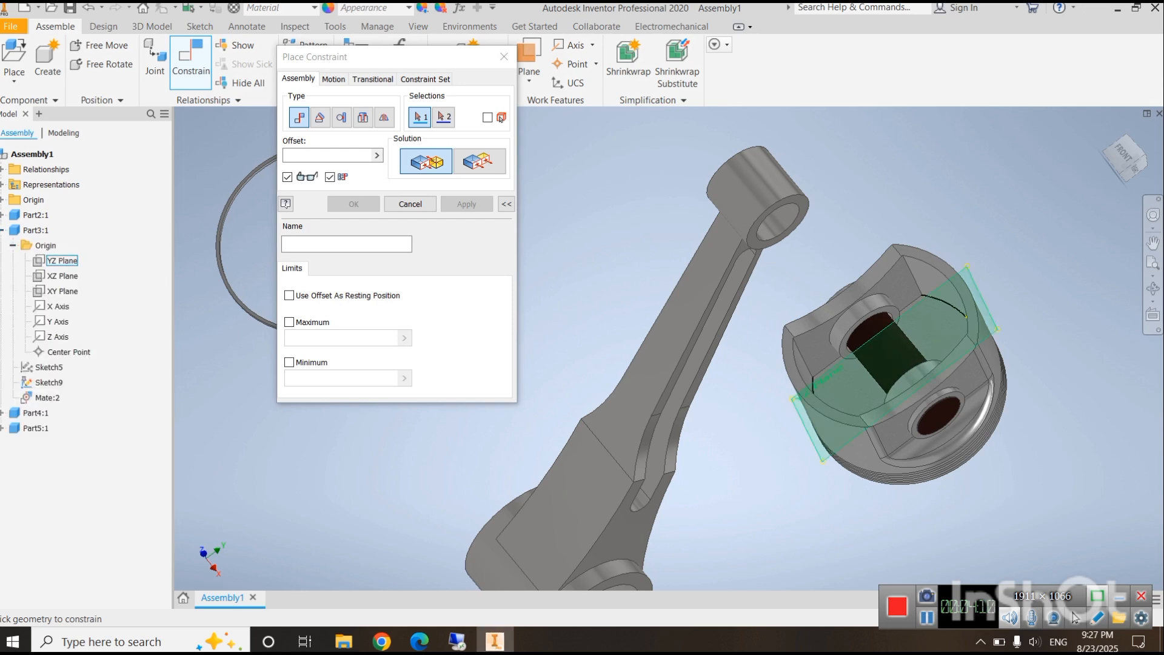
left_click(62, 260)
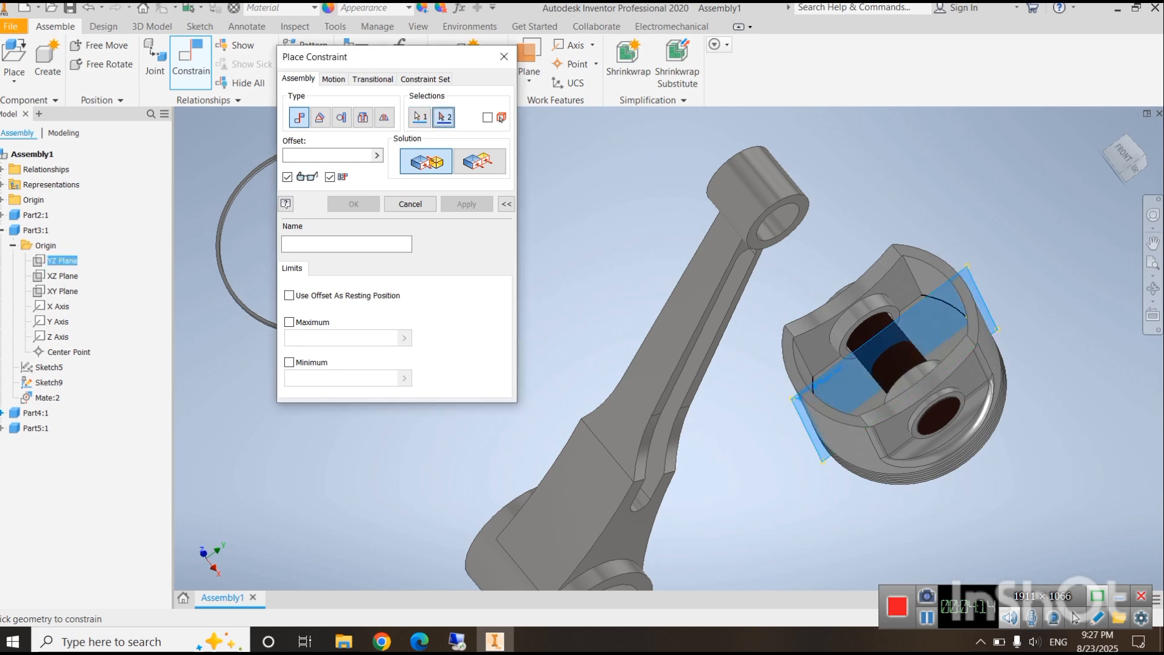
left_click(1, 412)
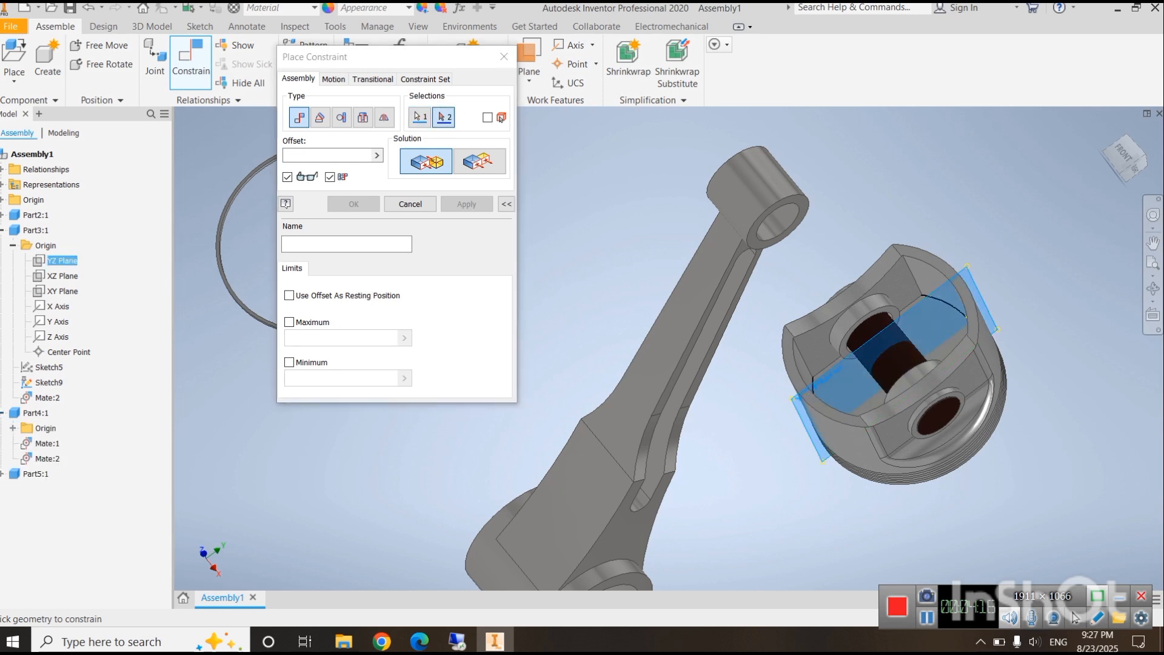
left_click(13, 428)
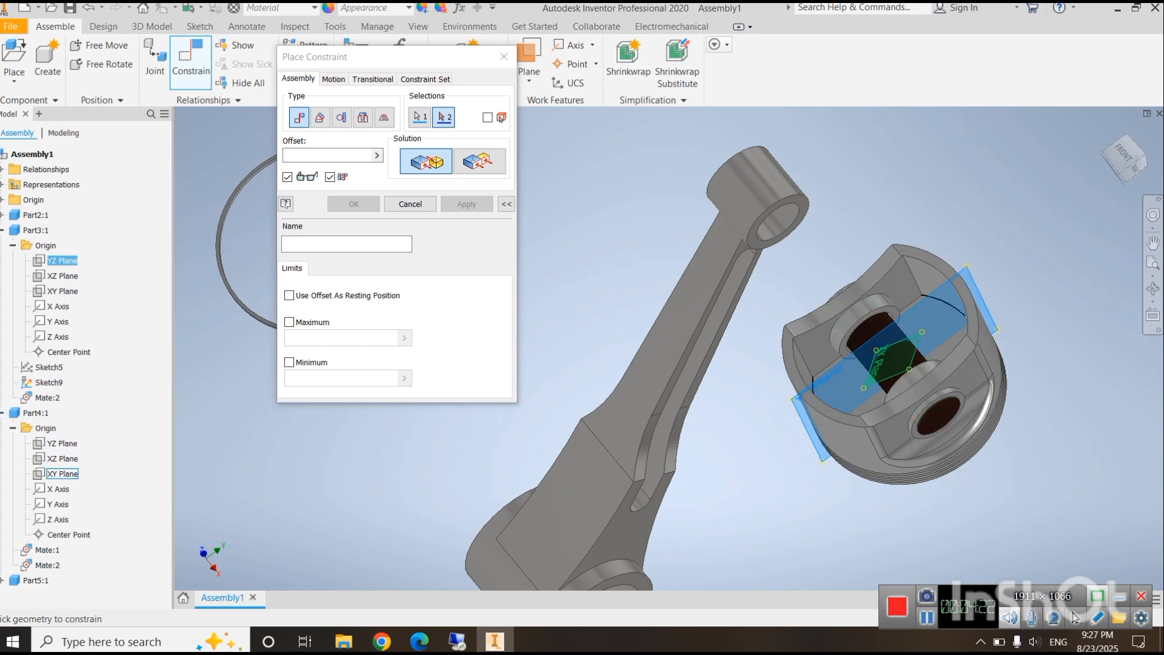
left_click(63, 474)
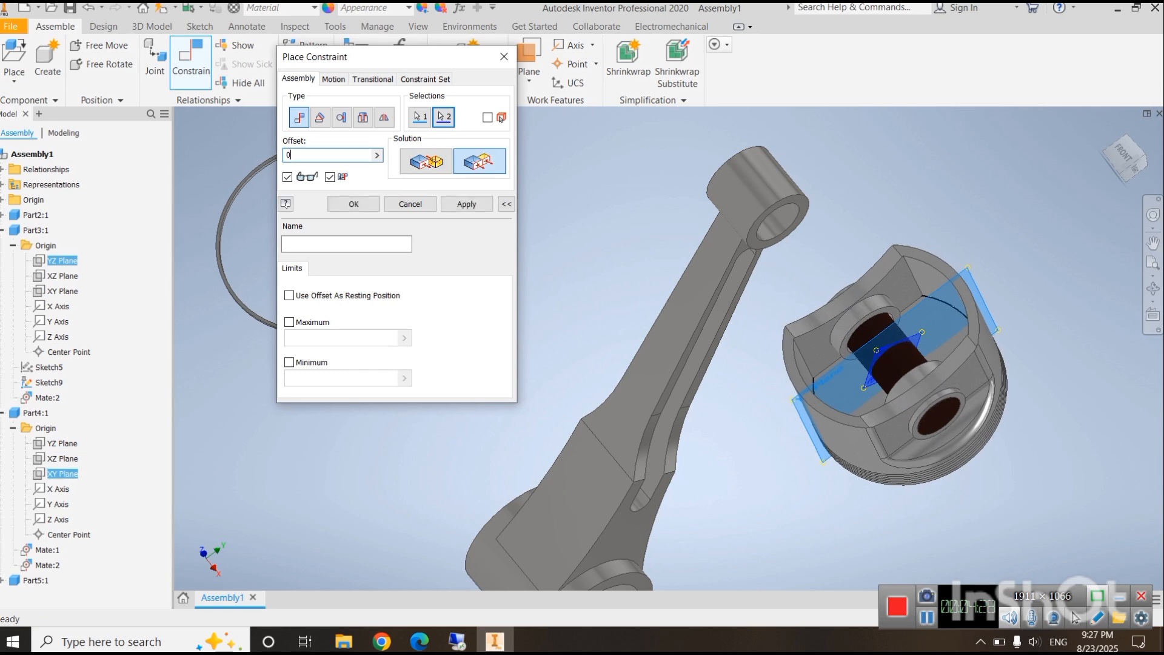
left_click(466, 204)
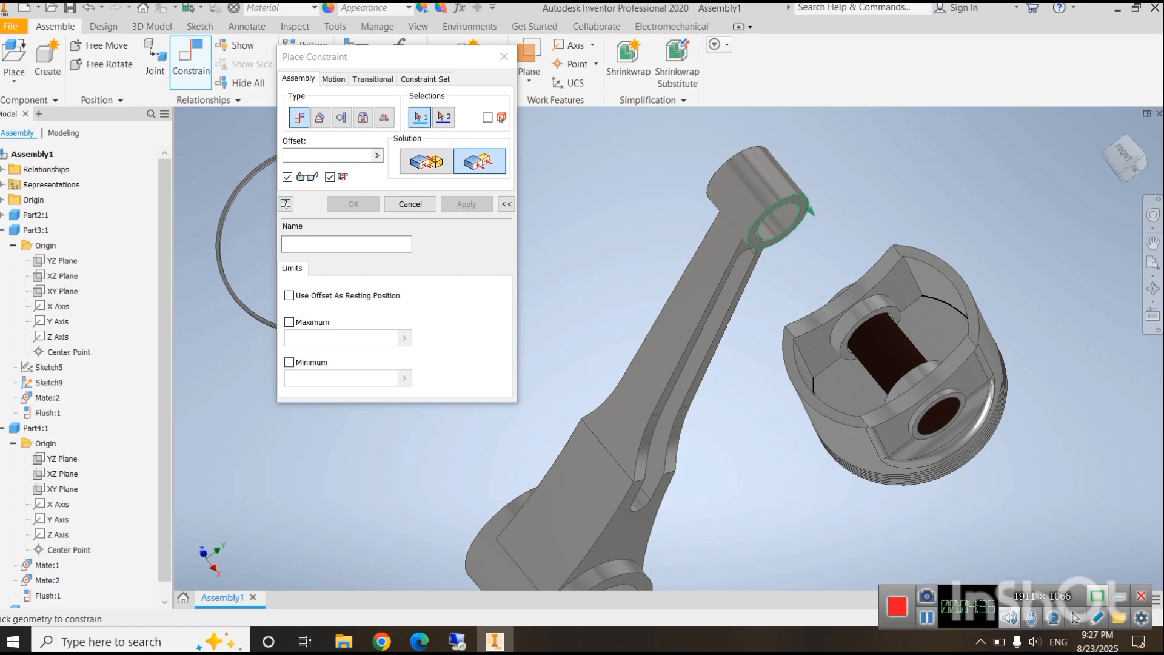
- Mate the end face of the connecting rod's small end with the inner face of the piston's pin boss at a 3 mm offset
left_click(782, 220)
middle_click_drag(782, 220, 934, 341, "shift")
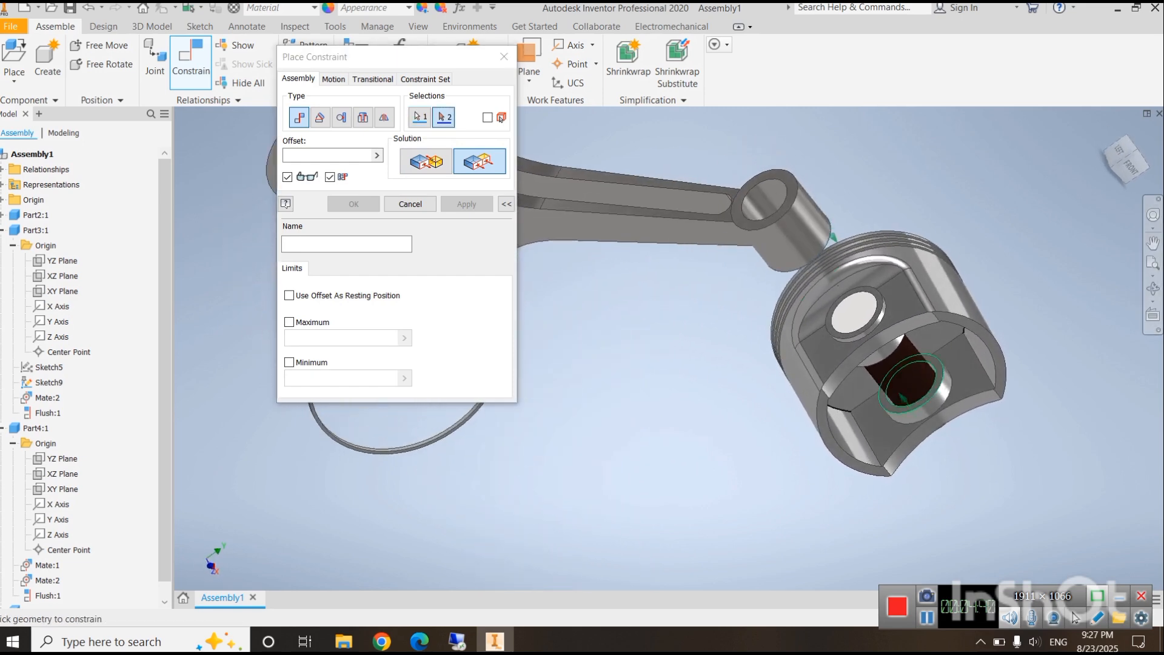
left_click(910, 383)
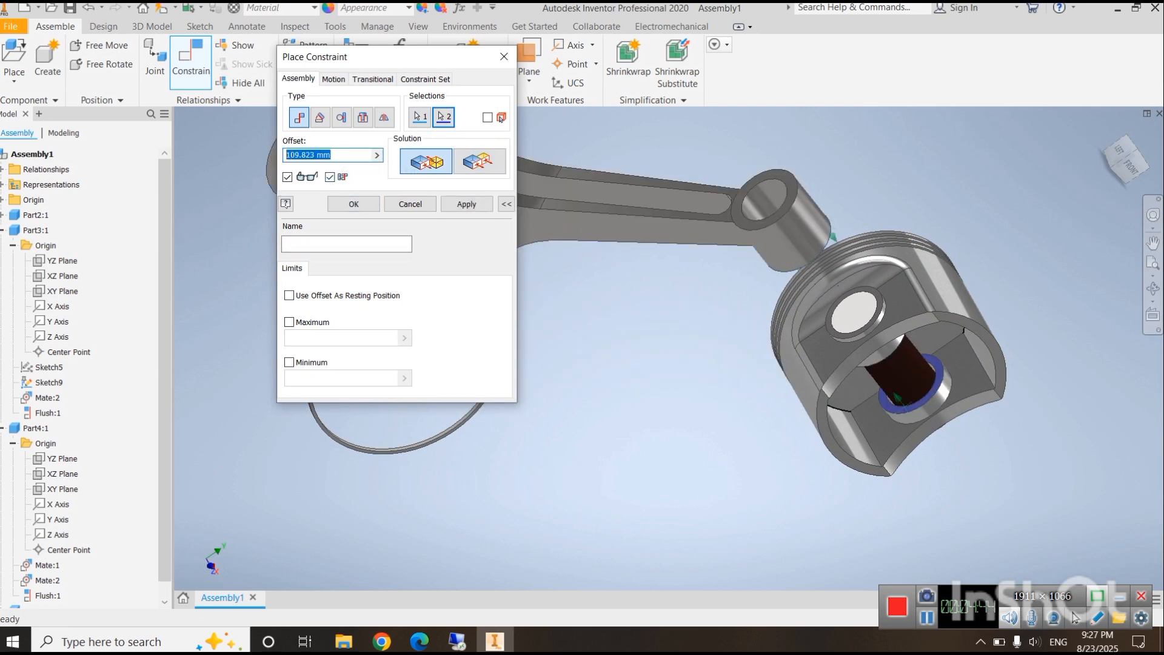
key("BackSpace")
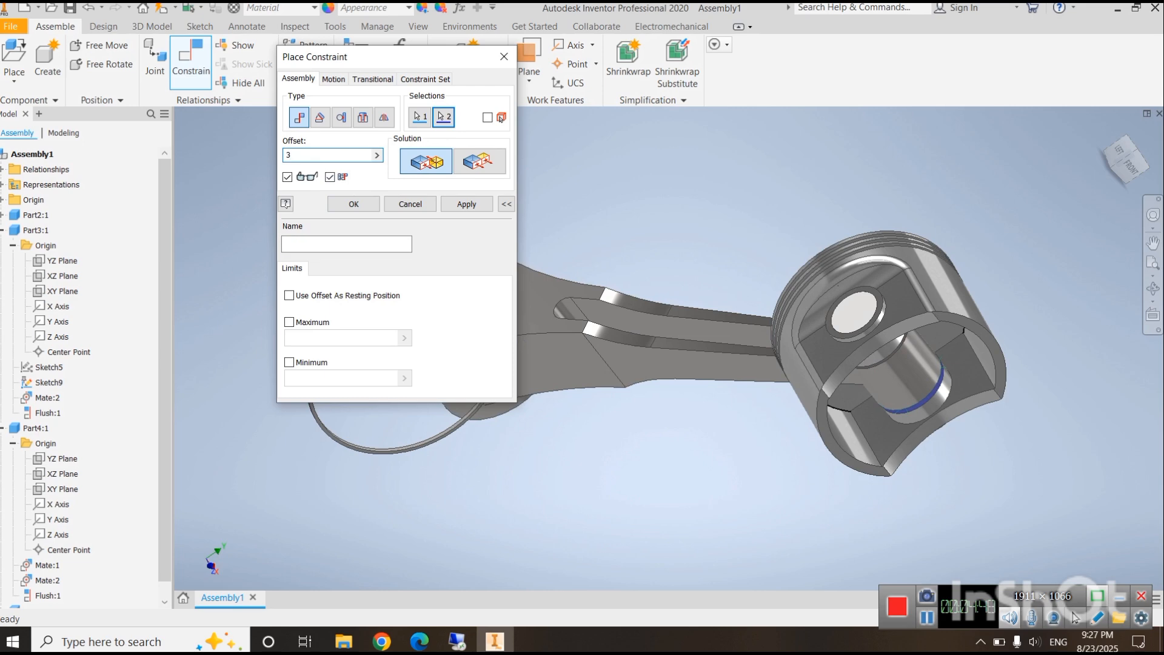
middle_click_drag(697, 413, 685, 370, "shift")
left_click(354, 204)
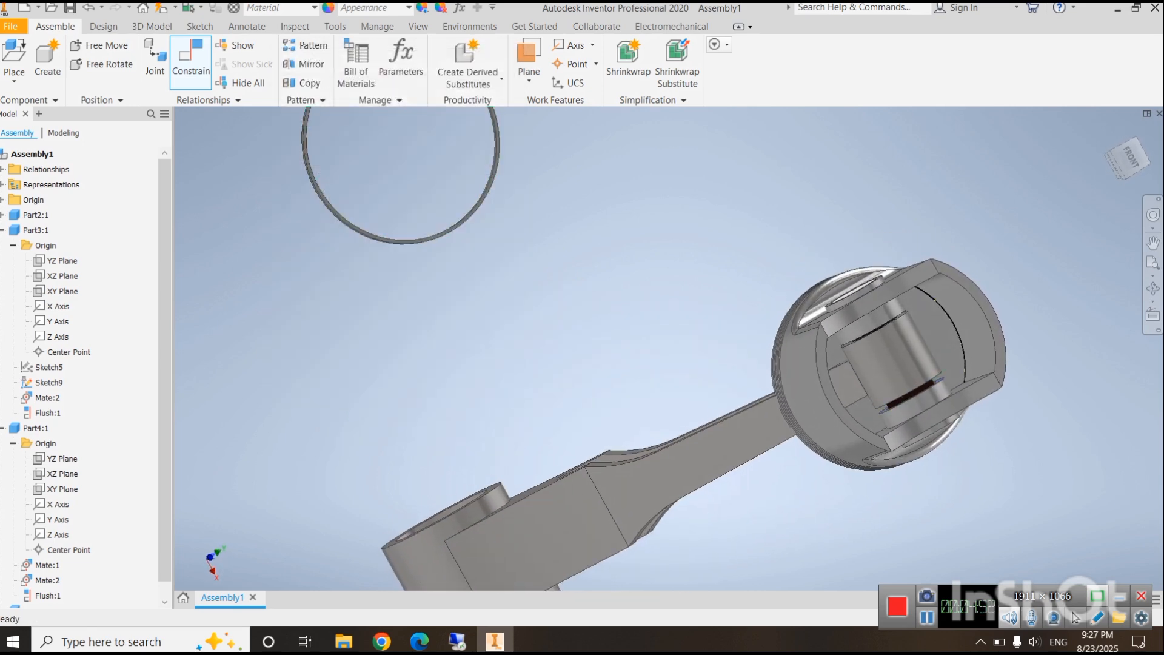
- Rotate the piston and swing the connecting rod about the pin to check how the joint moves
left_click_drag(861, 419, 912, 328)
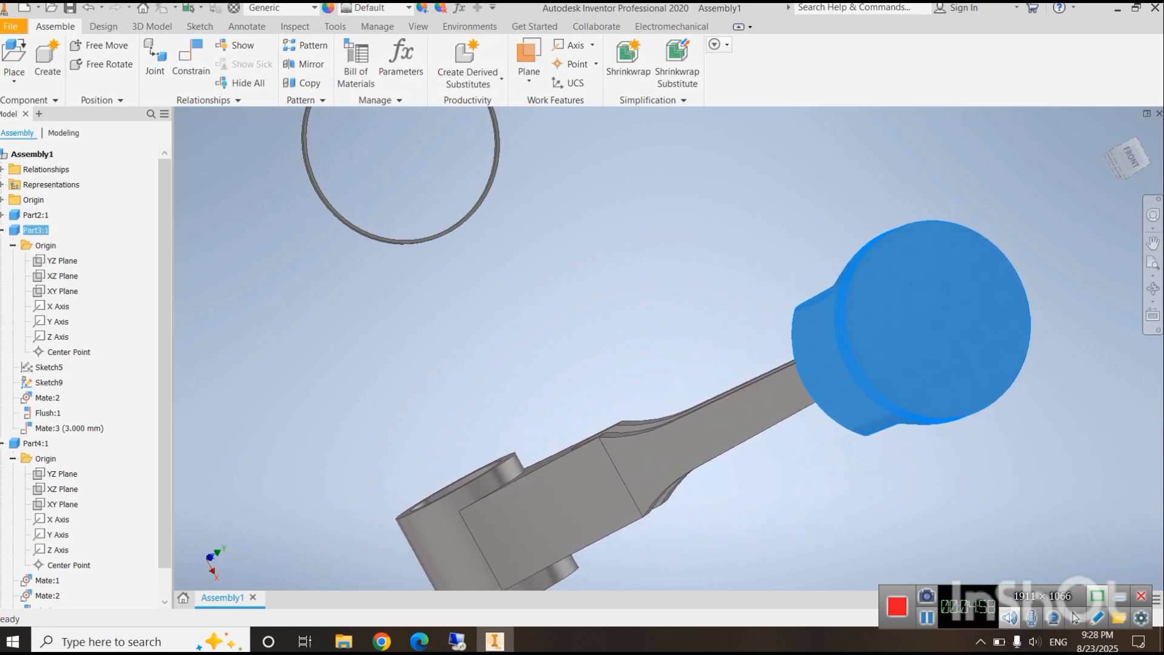
middle_click_drag(606, 521, 630, 376, "shift")
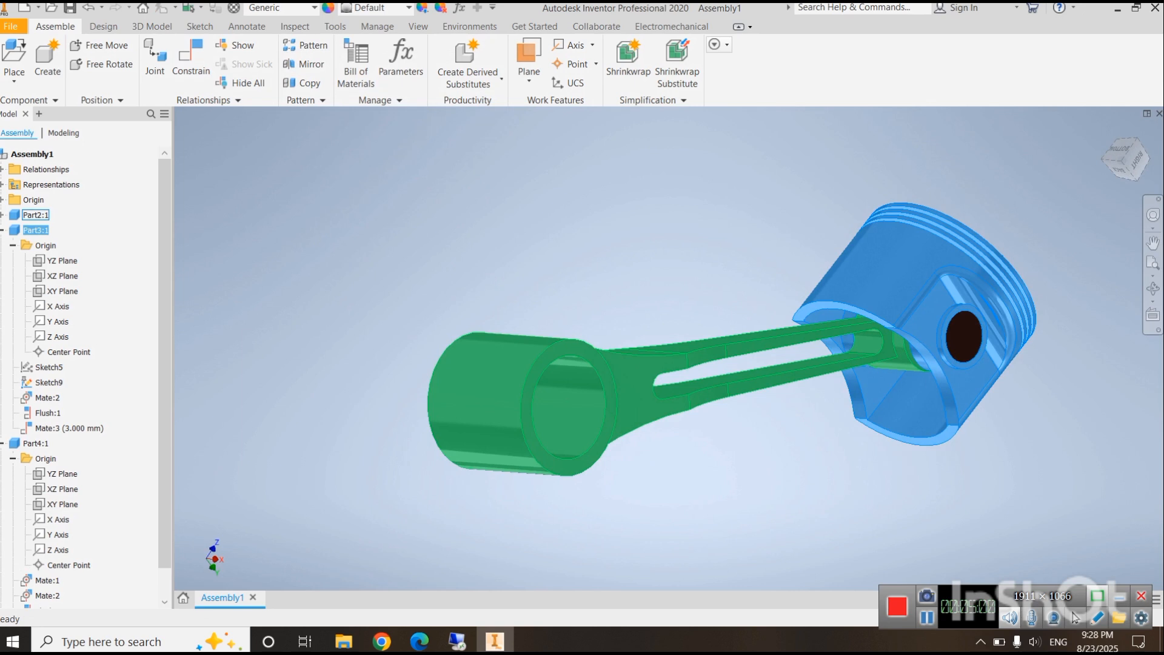
left_click_drag(631, 379, 768, 504)
middle_click_drag(769, 503, 553, 461)
left_click_drag(553, 461, 575, 520)
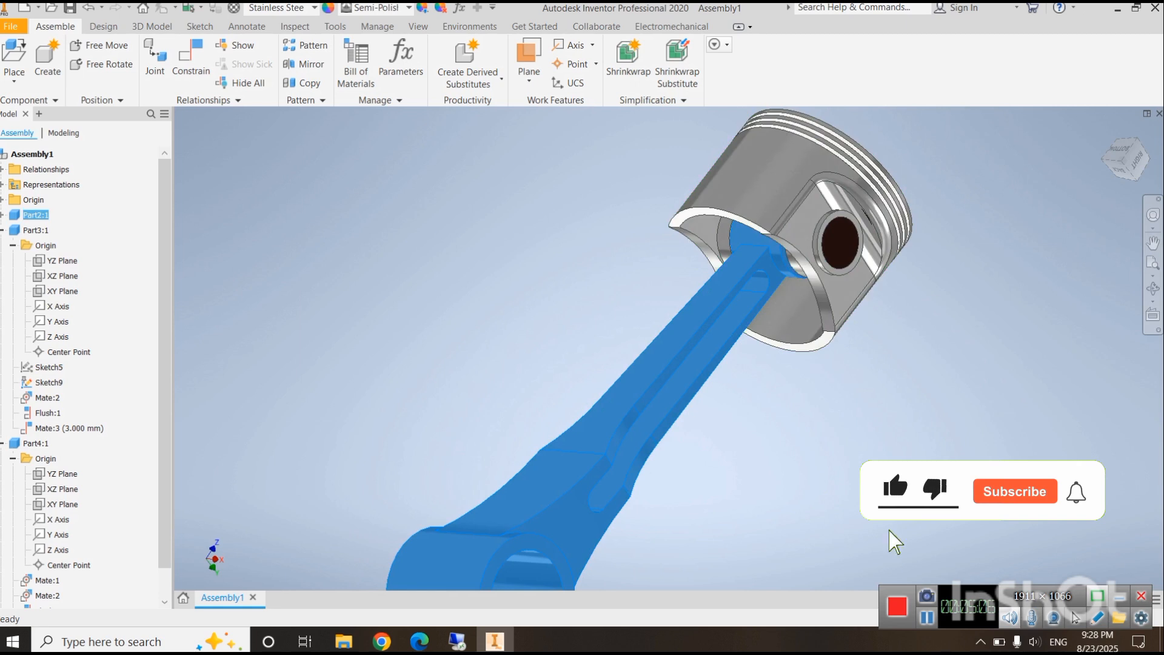
- Move the thin ring into the free space just beyond the piston's crown
scroll(915, 397, "down", 3)
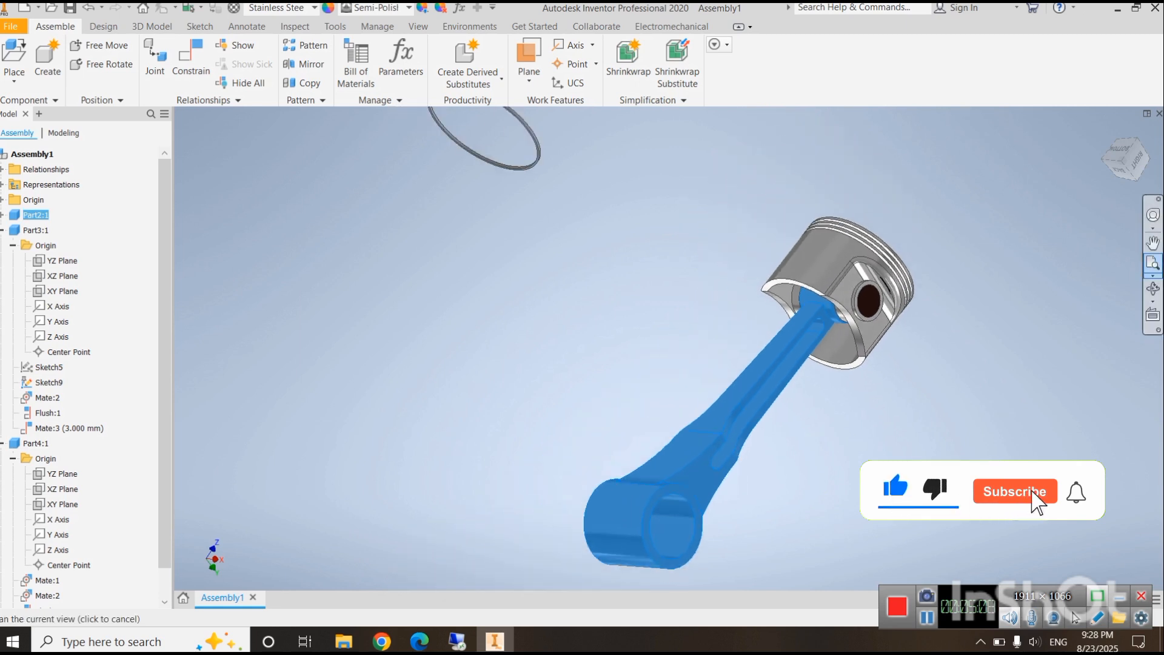
scroll(916, 397, "down", 2)
left_click(916, 397)
middle_click_drag(916, 398, 725, 408)
left_click_drag(377, 193, 718, 255)
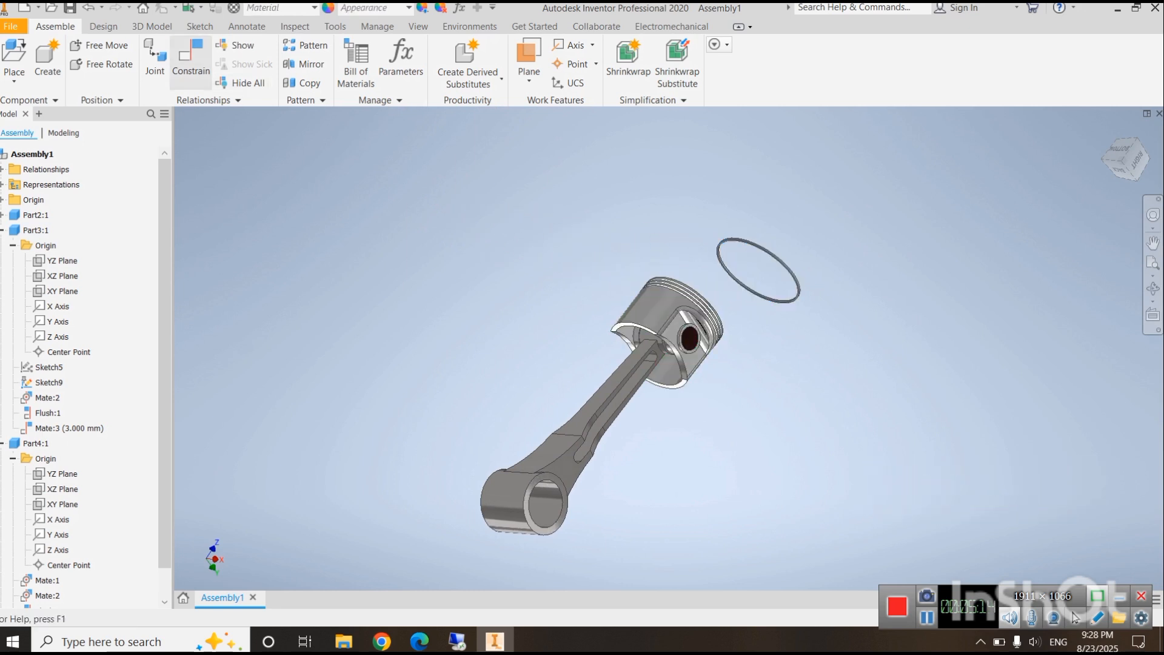
- Mate the piston's cylindrical axis with the thin ring's axis at an offset of 0 mm, and slide the ring just above the piston crown
left_click(191, 58)
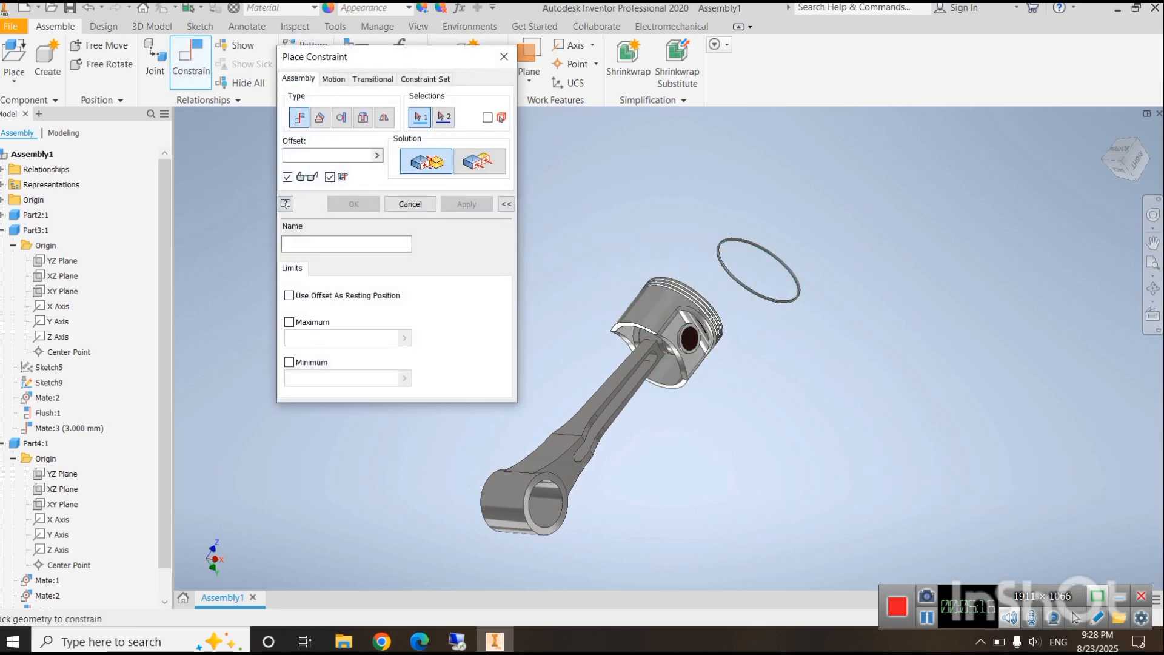
scroll(760, 294, "up", 5)
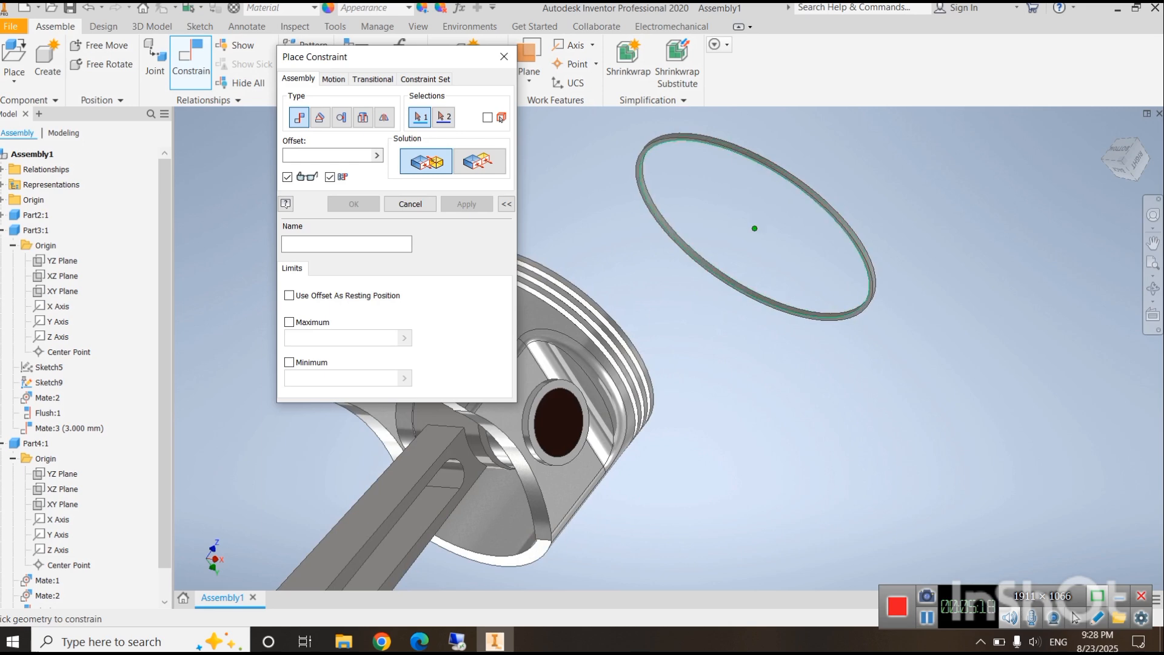
scroll(727, 273, "up", 5)
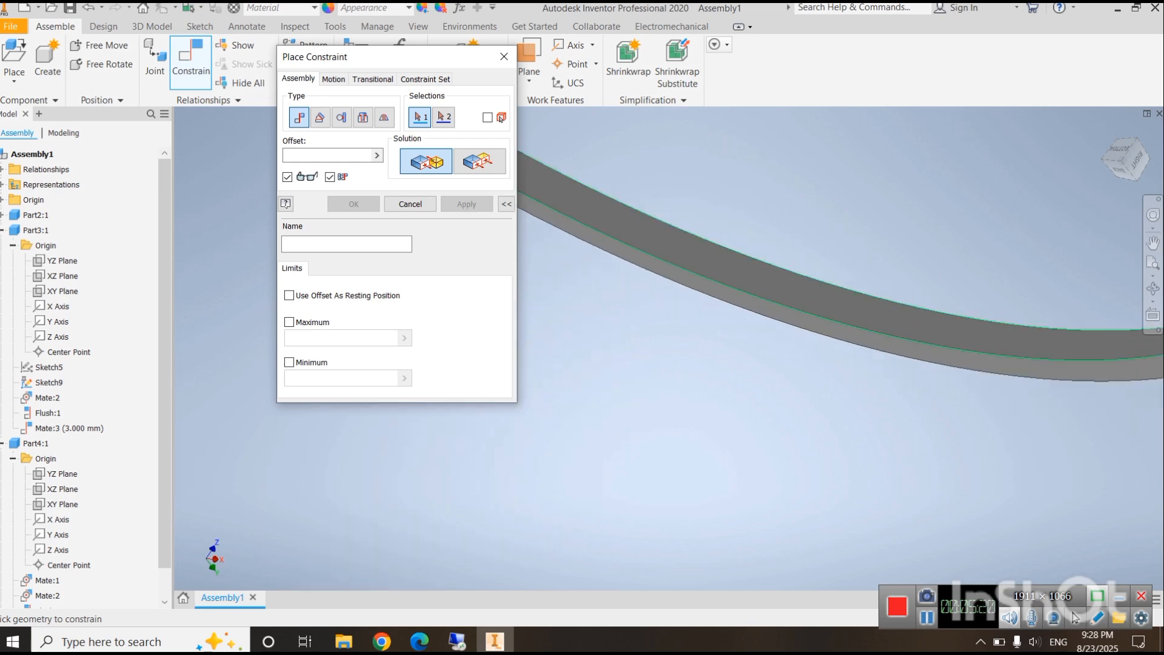
scroll(728, 273, "down", 6)
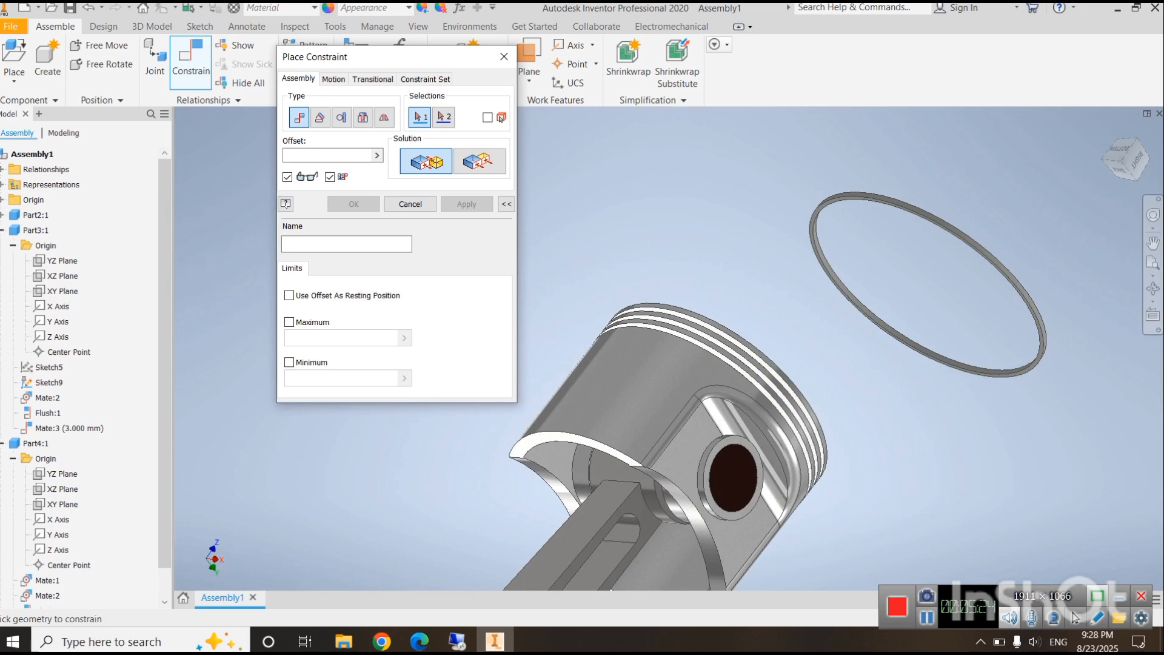
middle_click_drag(788, 273, 756, 419, "shift")
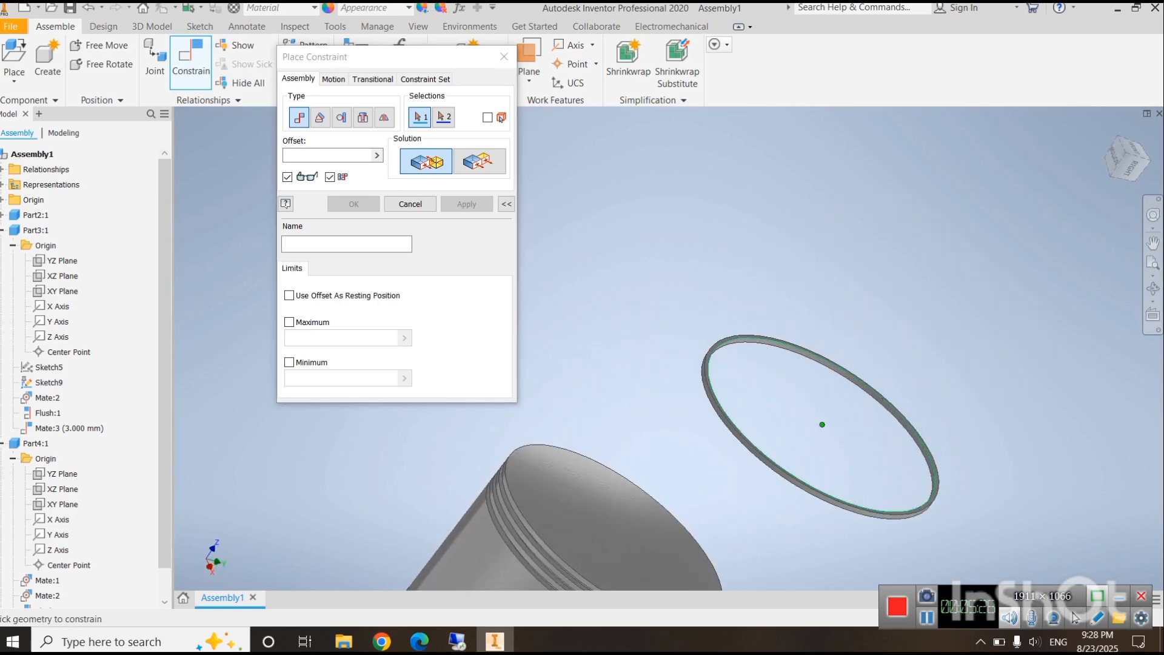
scroll(758, 424, "down", 4)
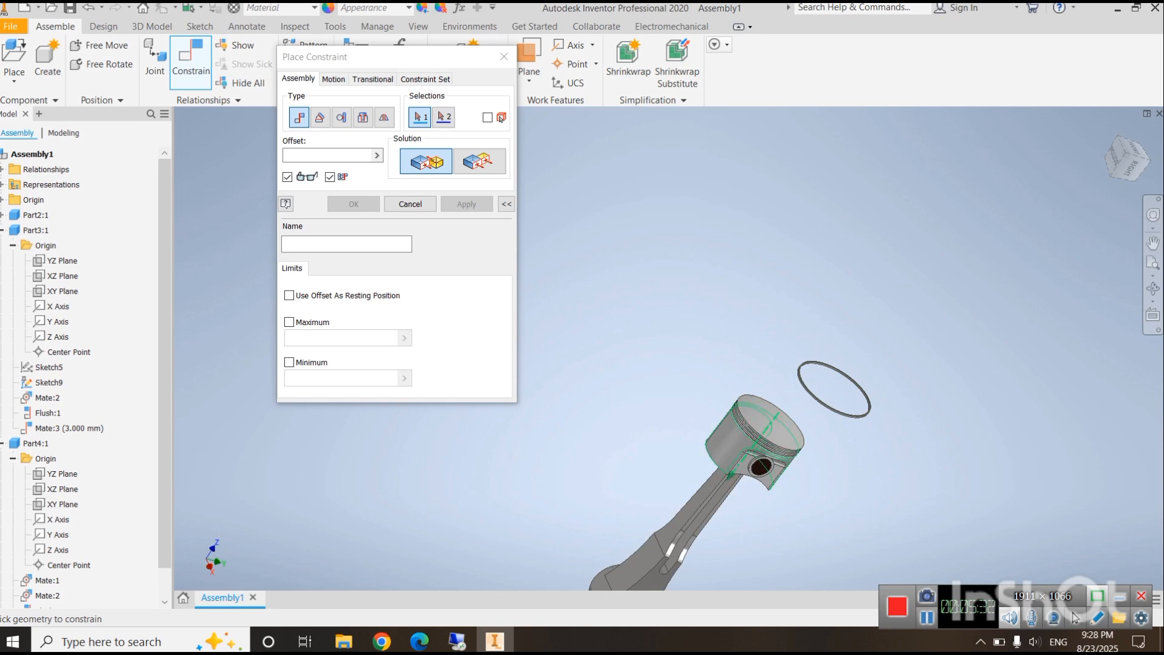
middle_click_drag(725, 446, 755, 441, "shift")
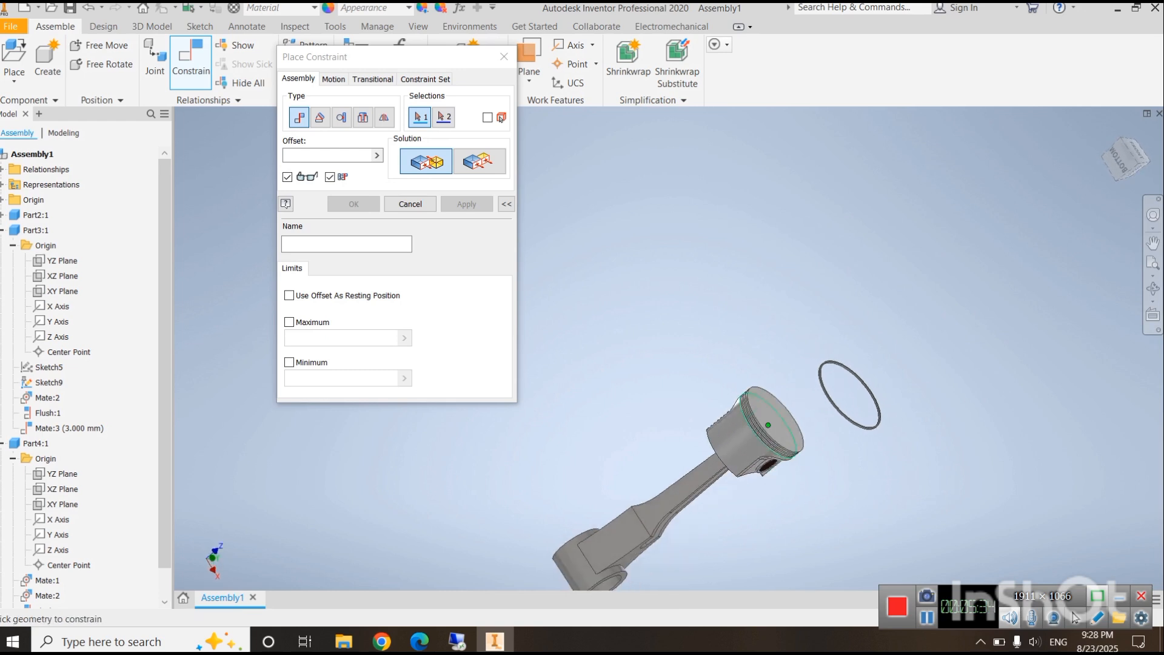
left_click(755, 441)
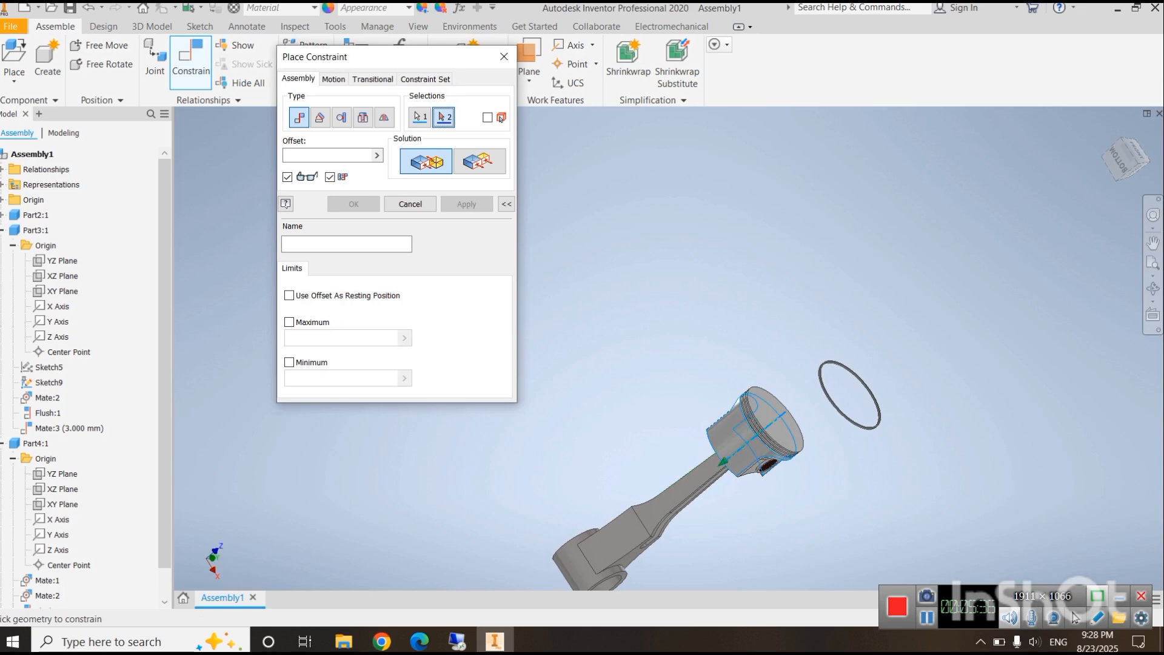
scroll(836, 408, "down", 8)
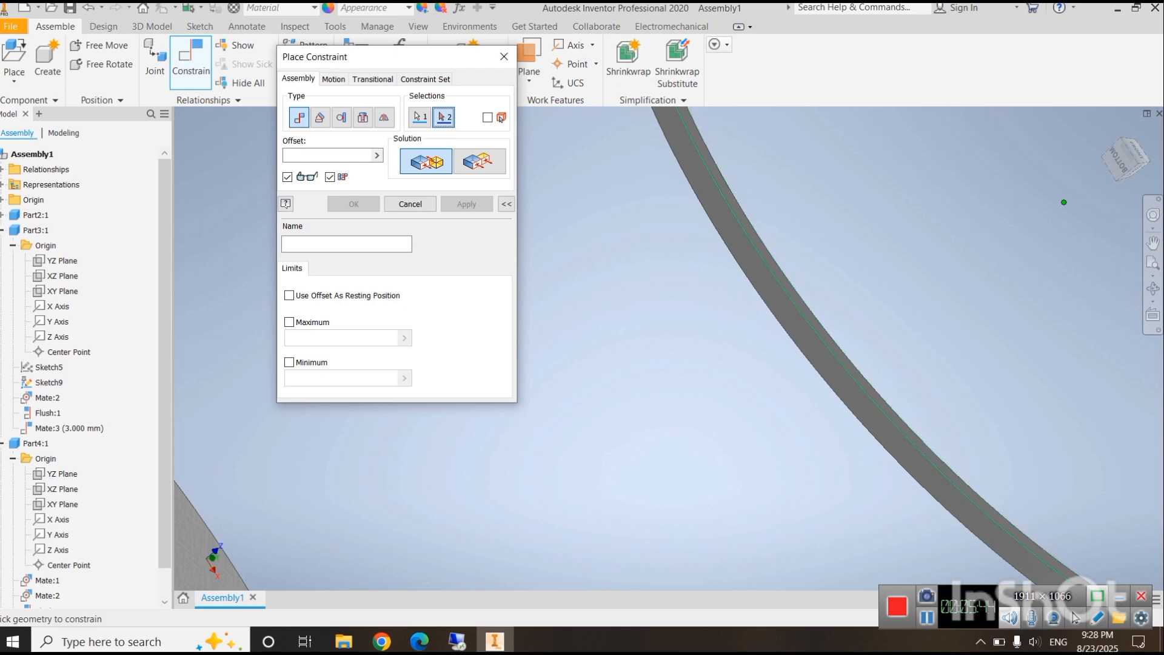
left_click(1058, 208)
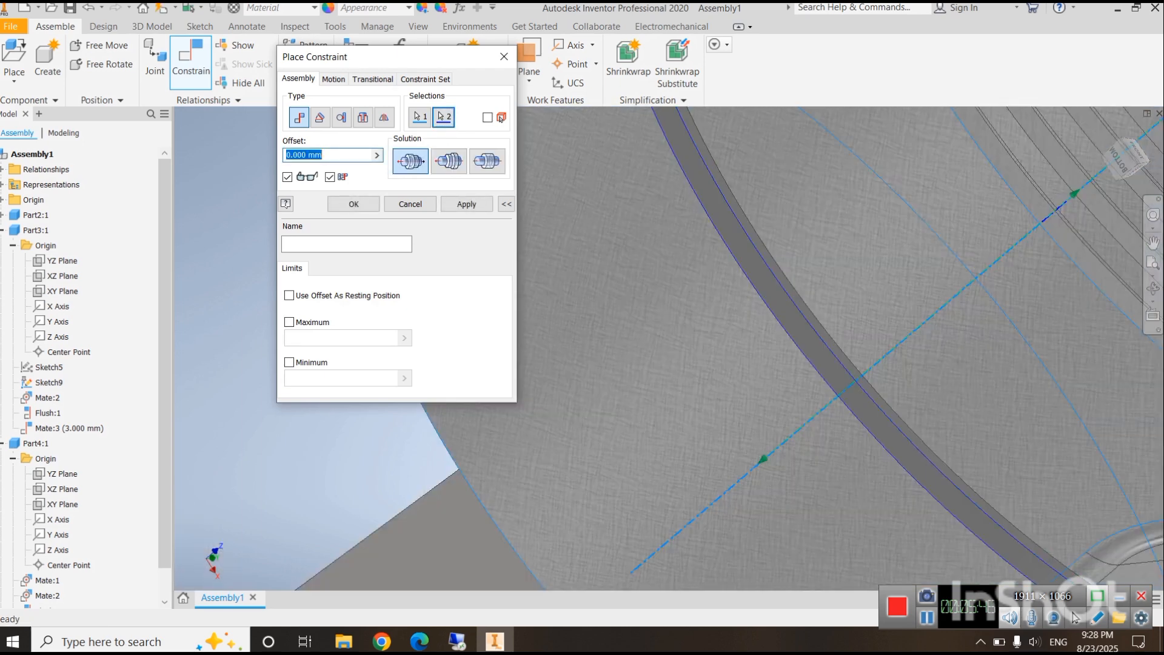
left_click(1153, 263)
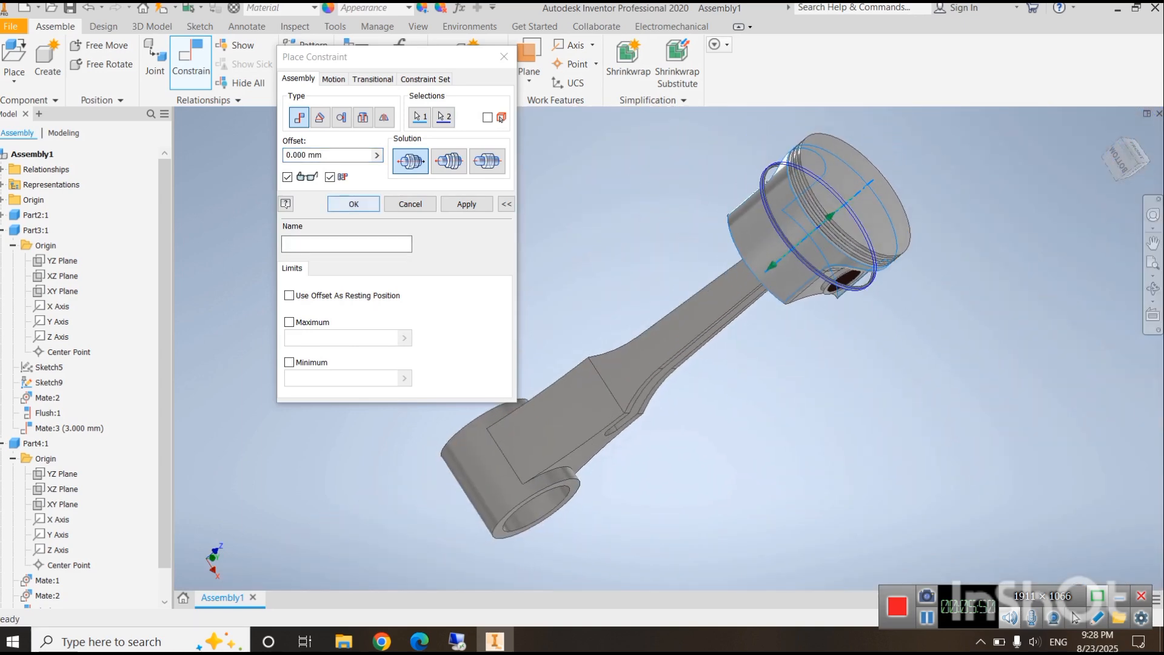
left_click(353, 204)
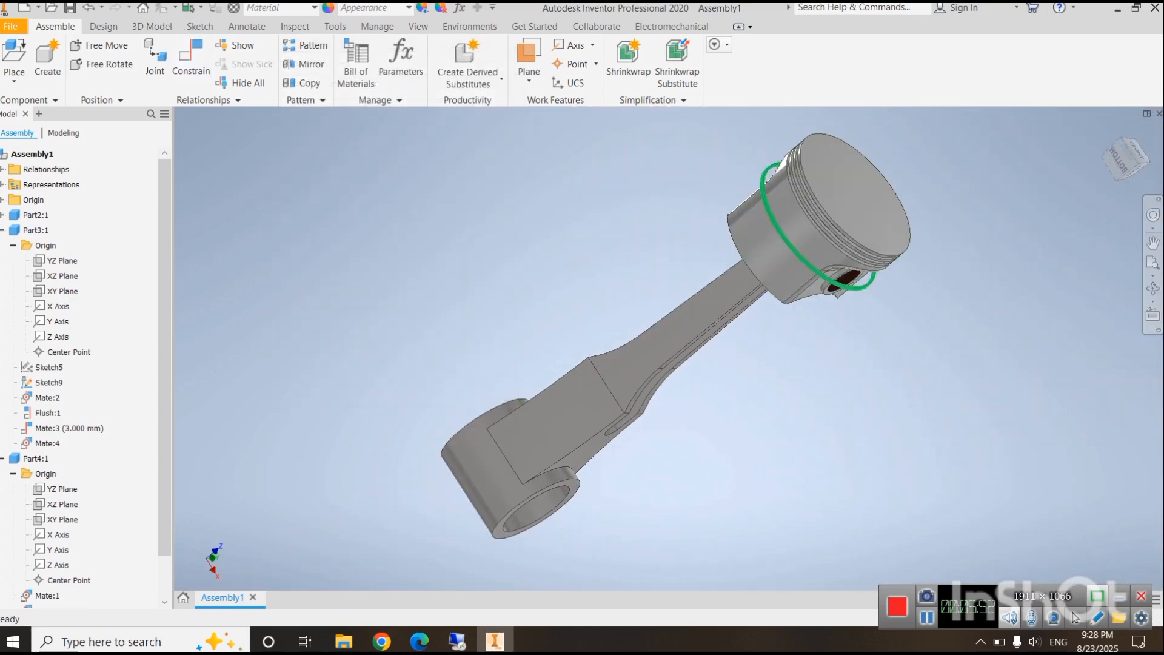
left_click_drag(794, 249, 854, 203)
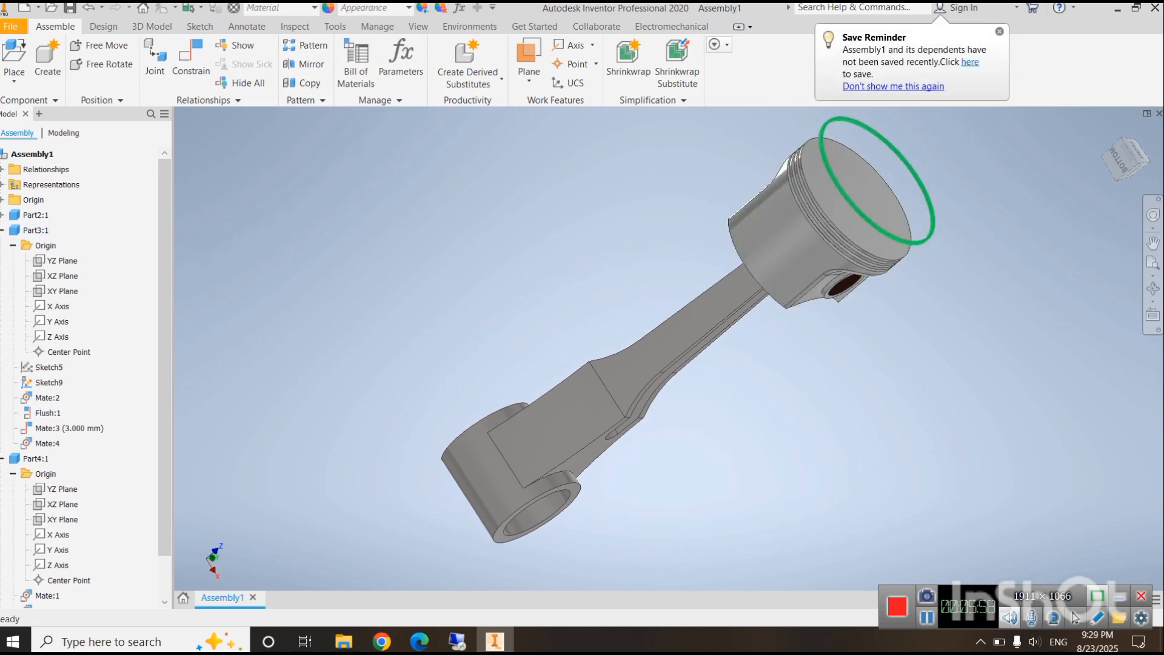
- Mate the thin ring's flat face with the side face of the piston's groove nearest the crown at an offset of 0 mm
key("c")
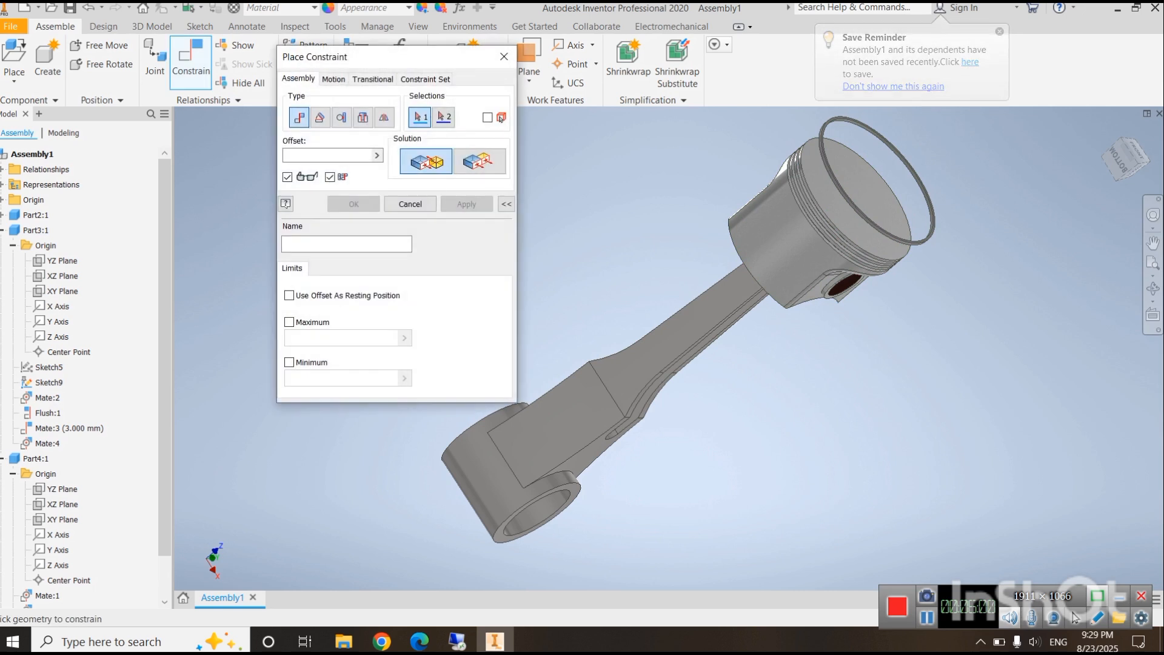
left_click(878, 180)
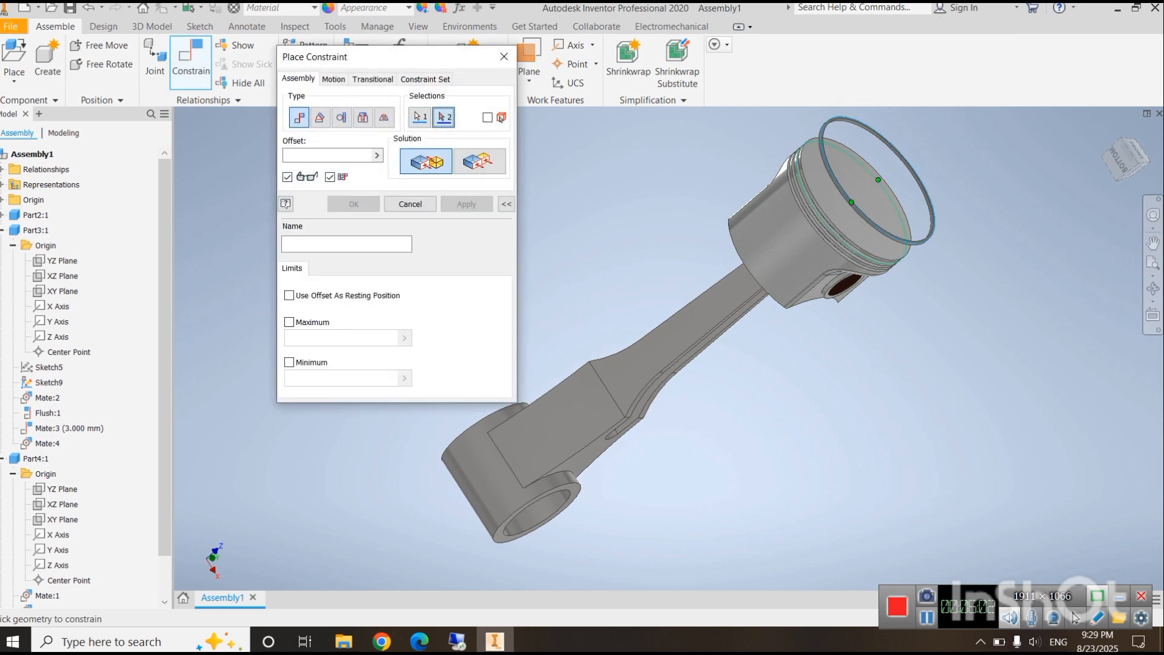
left_click(854, 200)
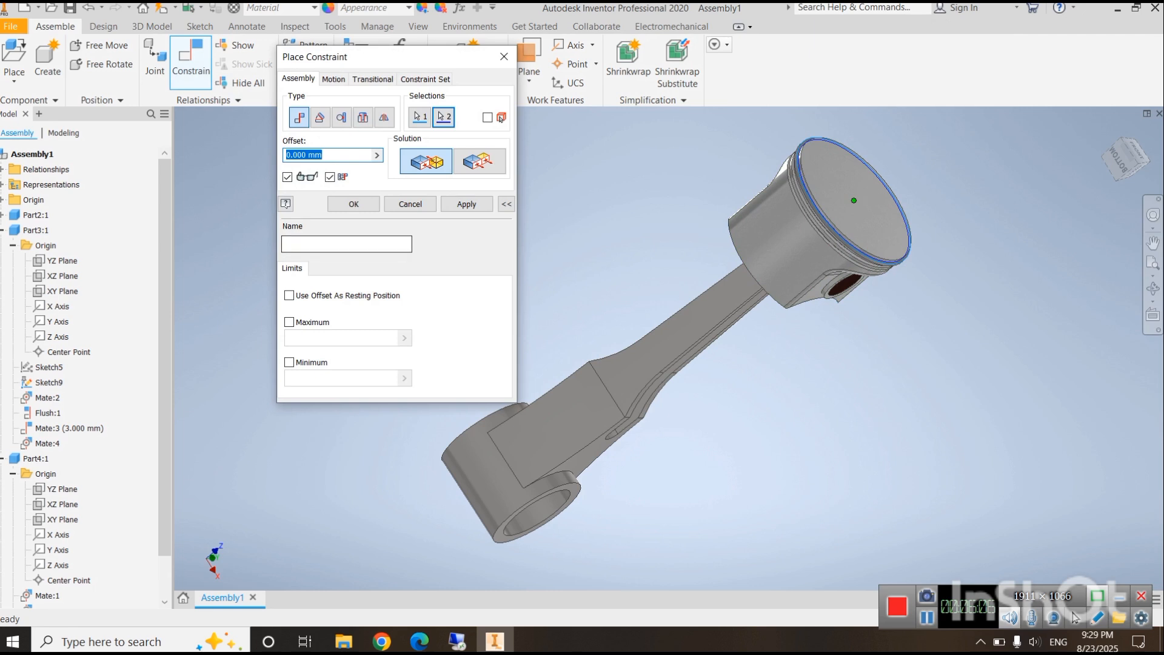
left_click(354, 204)
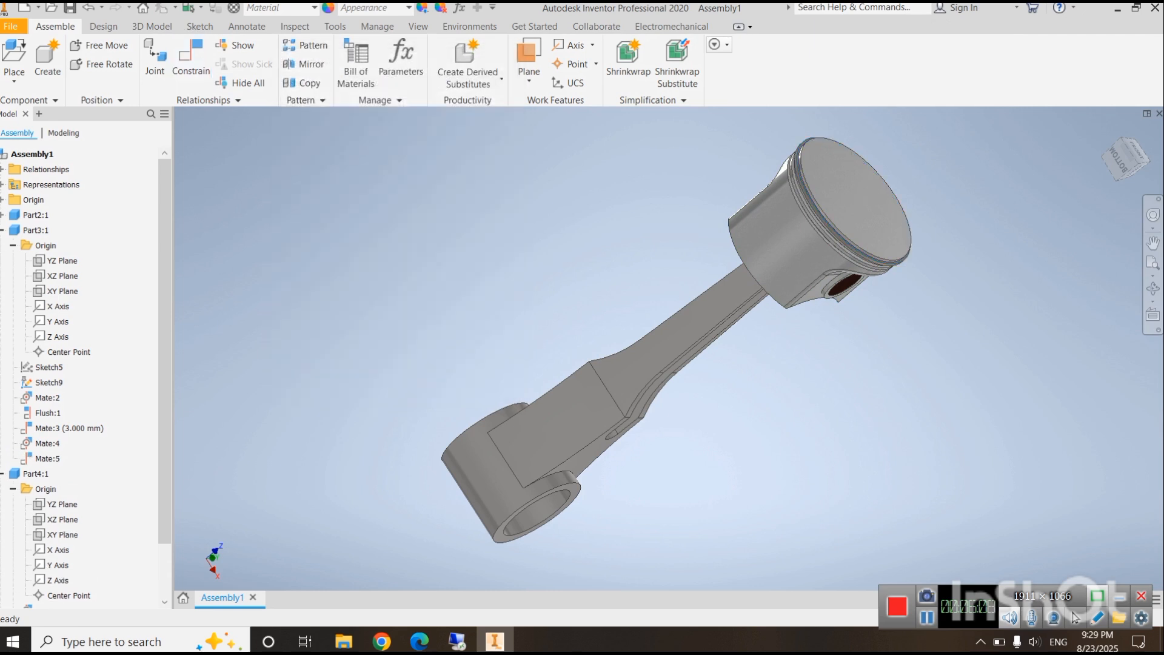
middle_click_drag(667, 388, 599, 323, "shift")
left_click_drag(821, 209, 823, 218)
key("Escape")
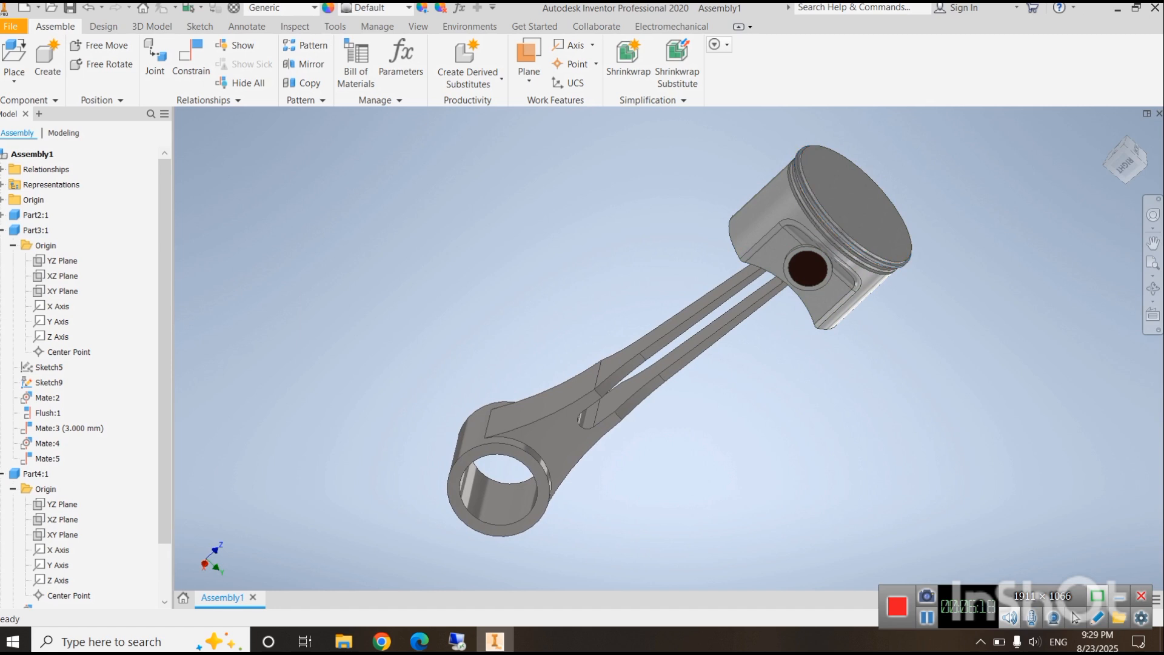
- Copy the thin ring, paste it twice into the assembly, and place the two copies beside the piston
scroll(947, 291, "up", 3)
middle_click_drag(849, 340, 867, 318, "shift")
scroll(946, 279, "down", 5)
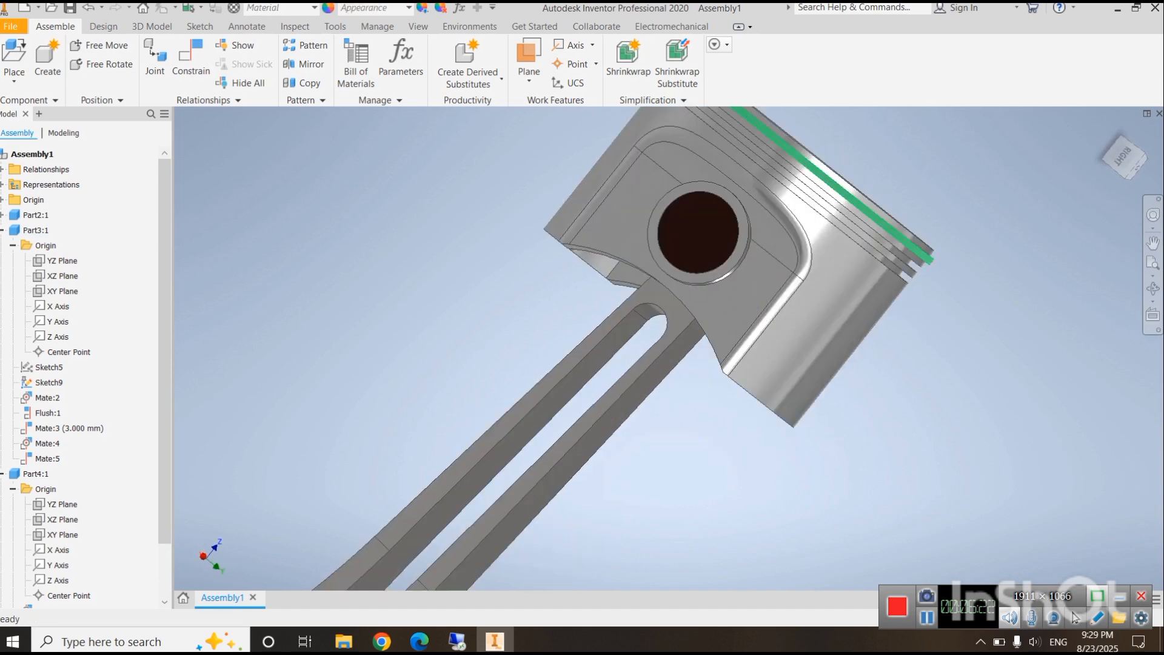
right_click(919, 214)
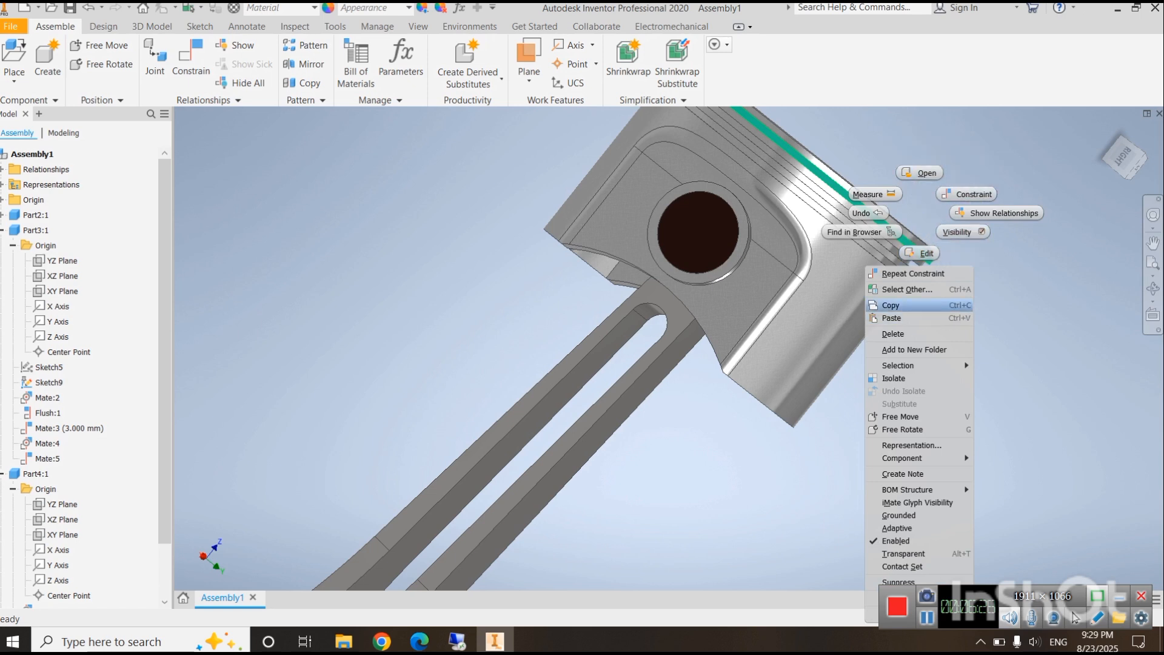
left_click(891, 305)
right_click(987, 233)
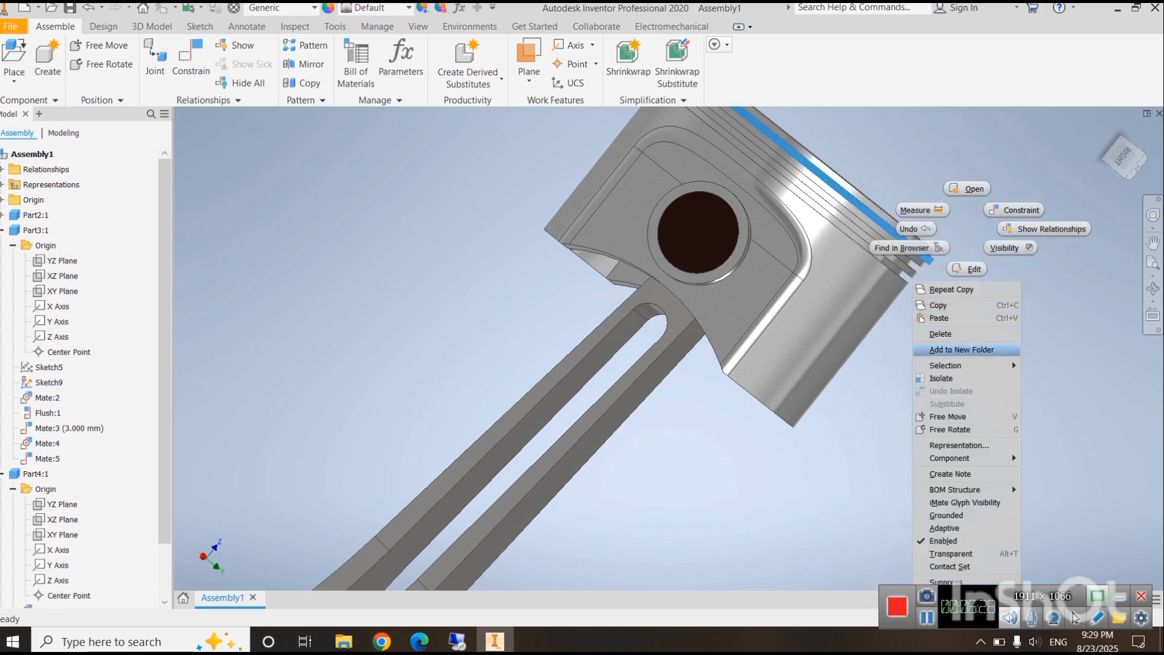
left_click(964, 320)
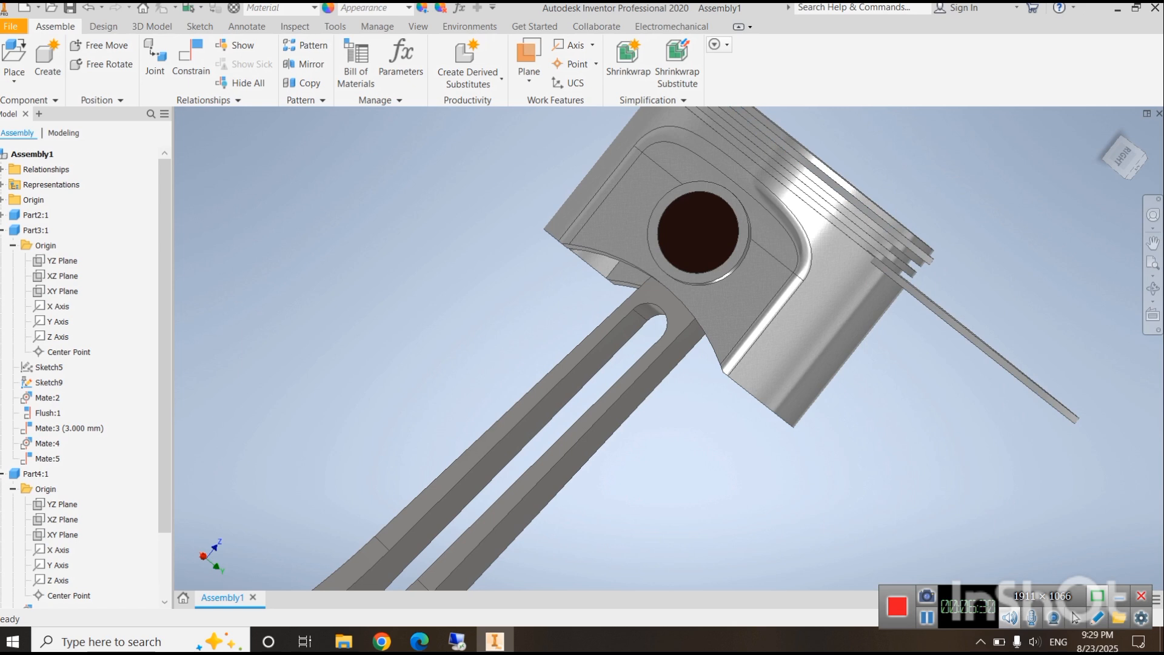
right_click(943, 407)
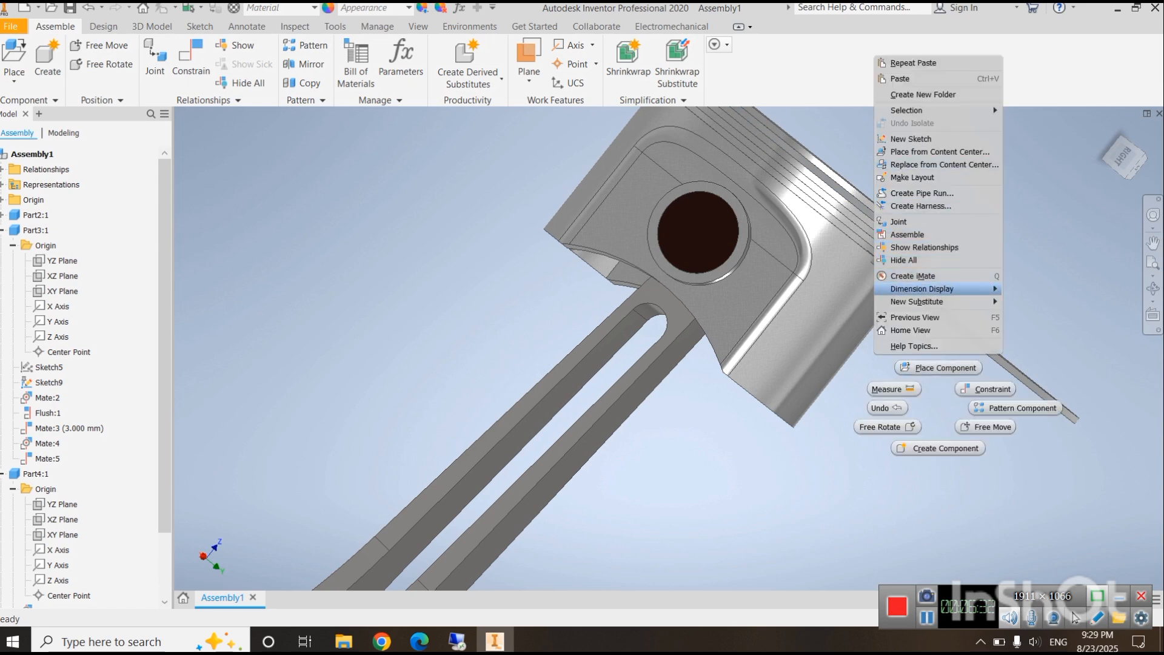
left_click(904, 78)
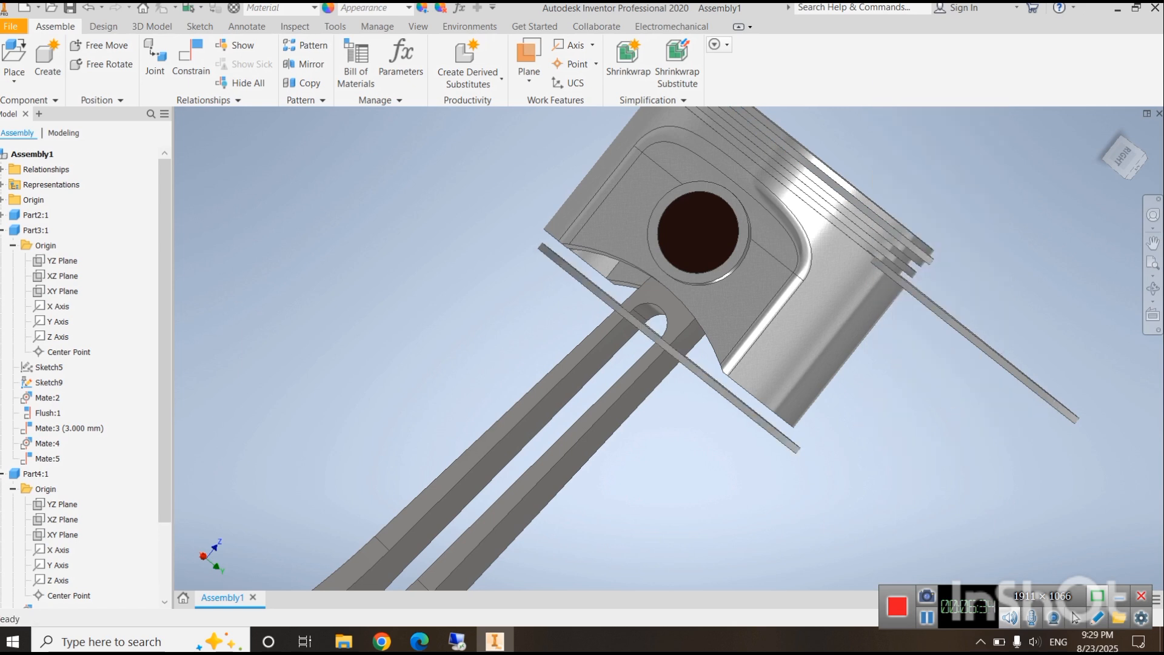
left_click_drag(746, 409, 958, 471)
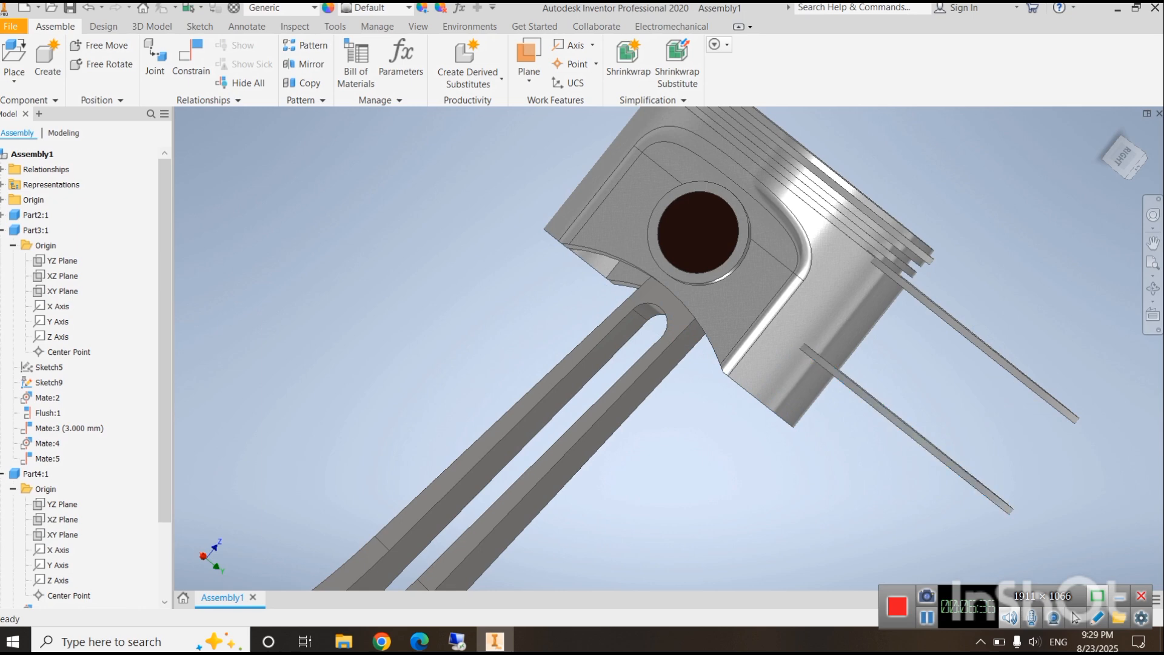
left_click_drag(979, 343, 992, 359)
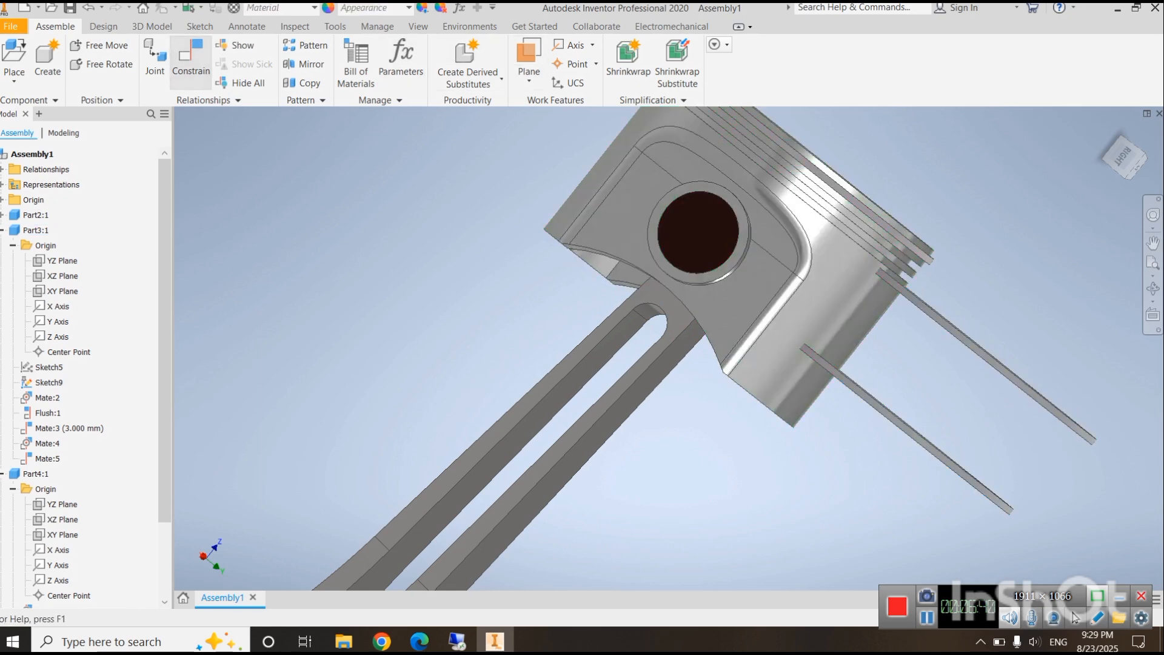
left_click(191, 57)
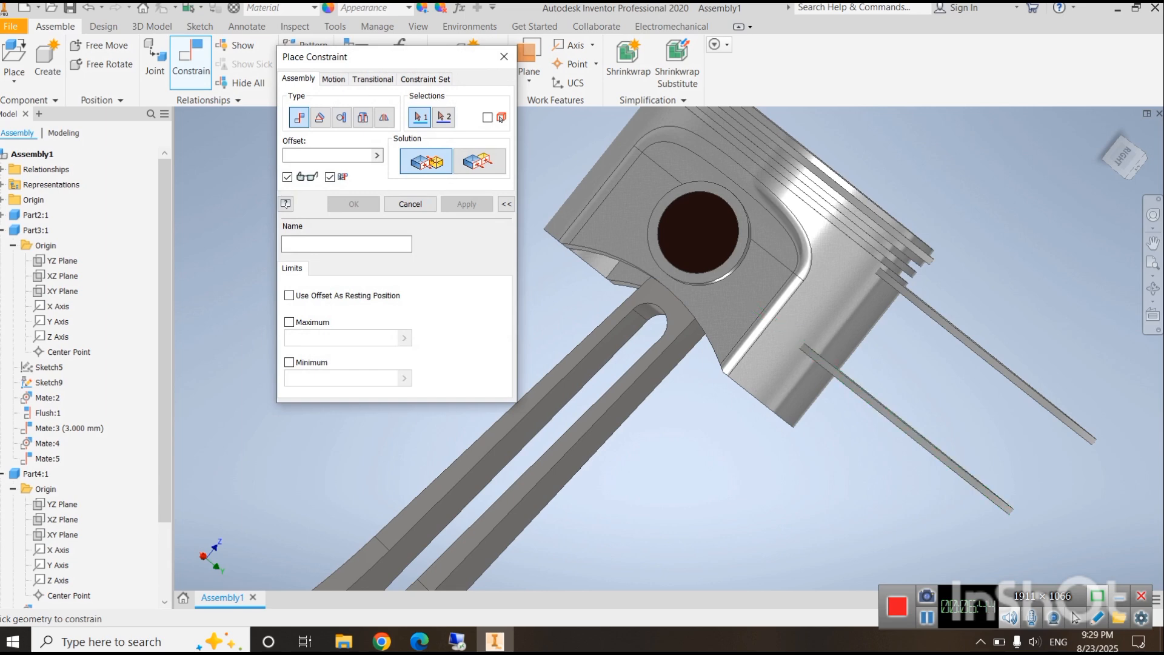
middle_click_drag(879, 364, 851, 409, "shift")
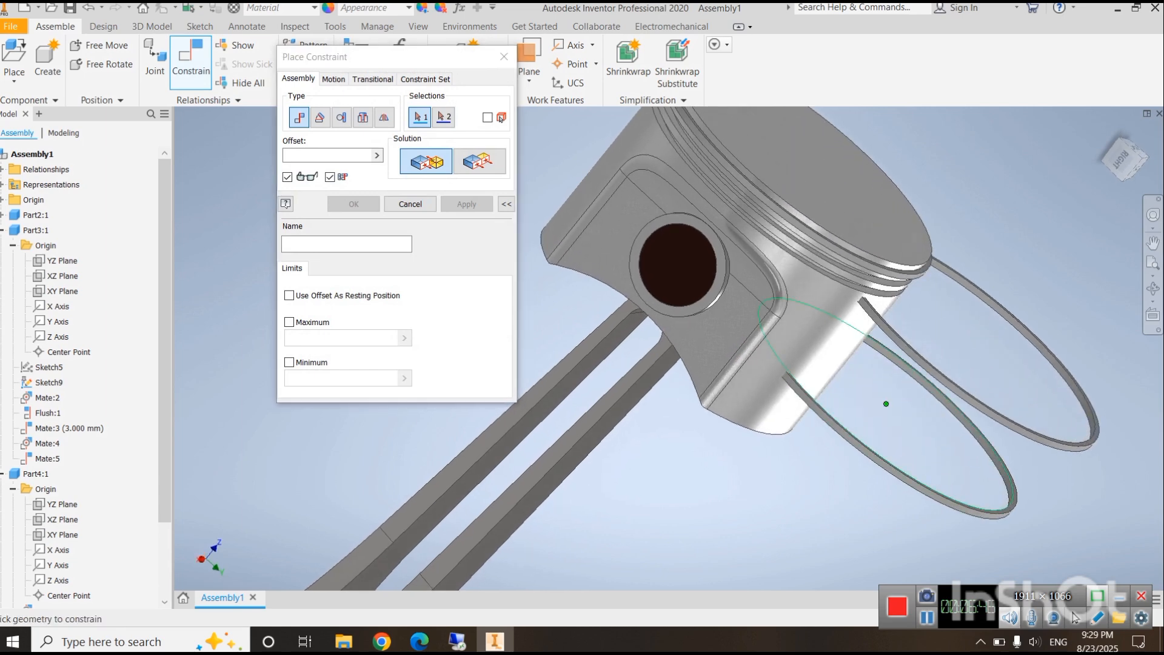
scroll(992, 450, "down", 1)
scroll(992, 450, "up", 8)
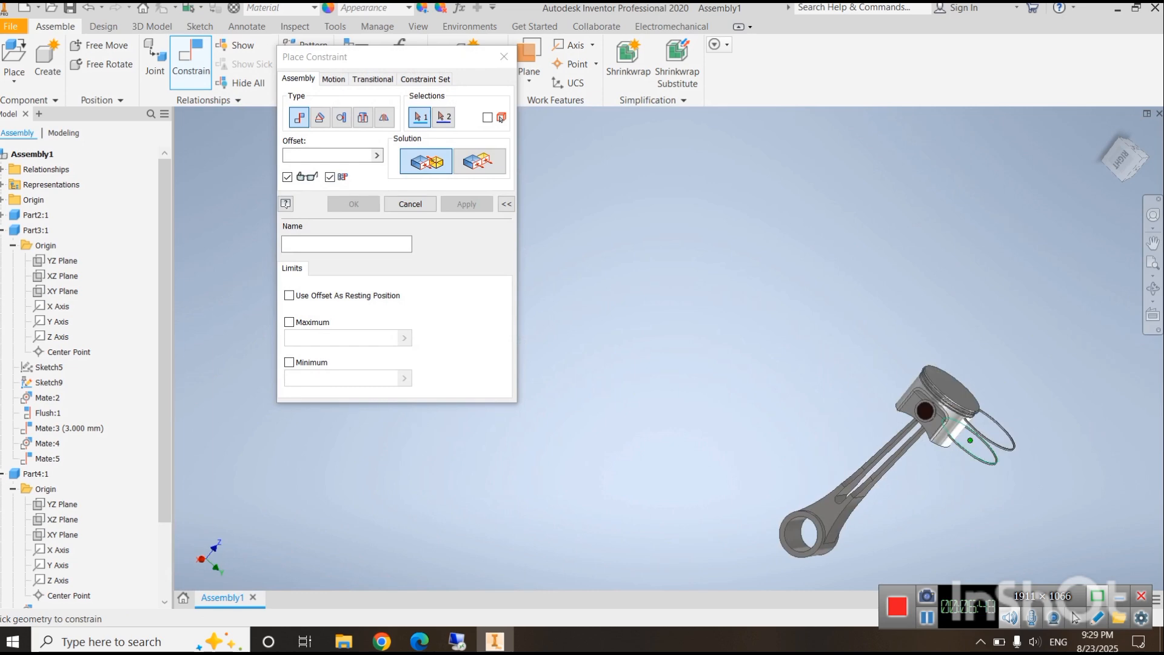
scroll(994, 455, "down", 4)
scroll(991, 449, "up", 5)
scroll(991, 449, "down", 3)
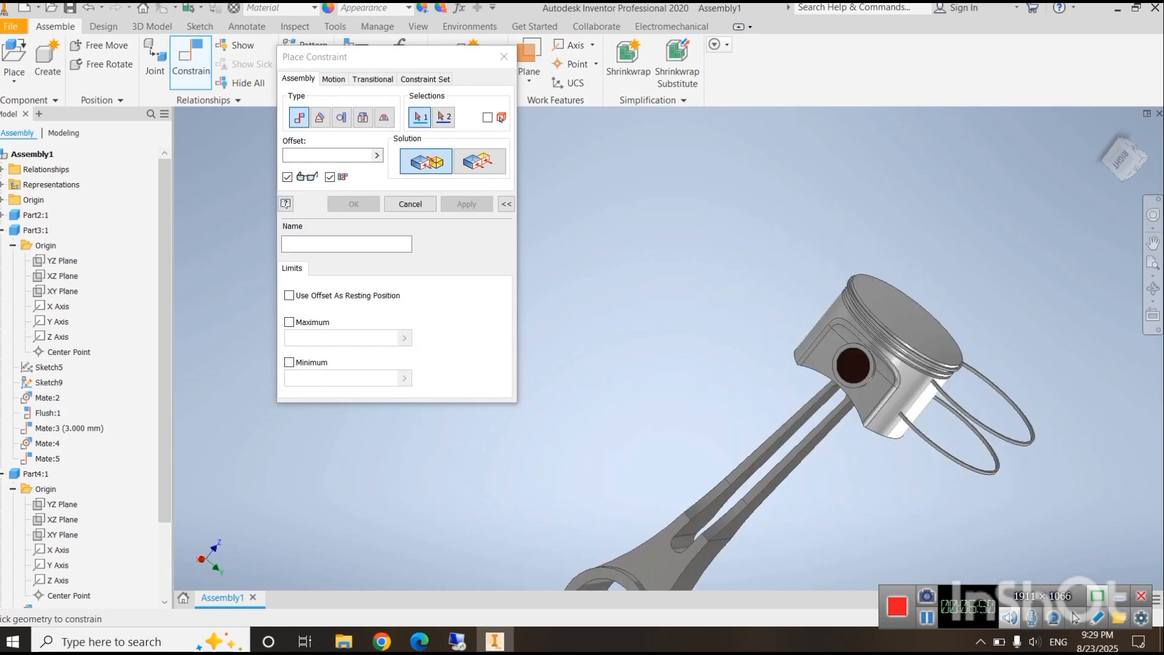
scroll(970, 474, "down", 5)
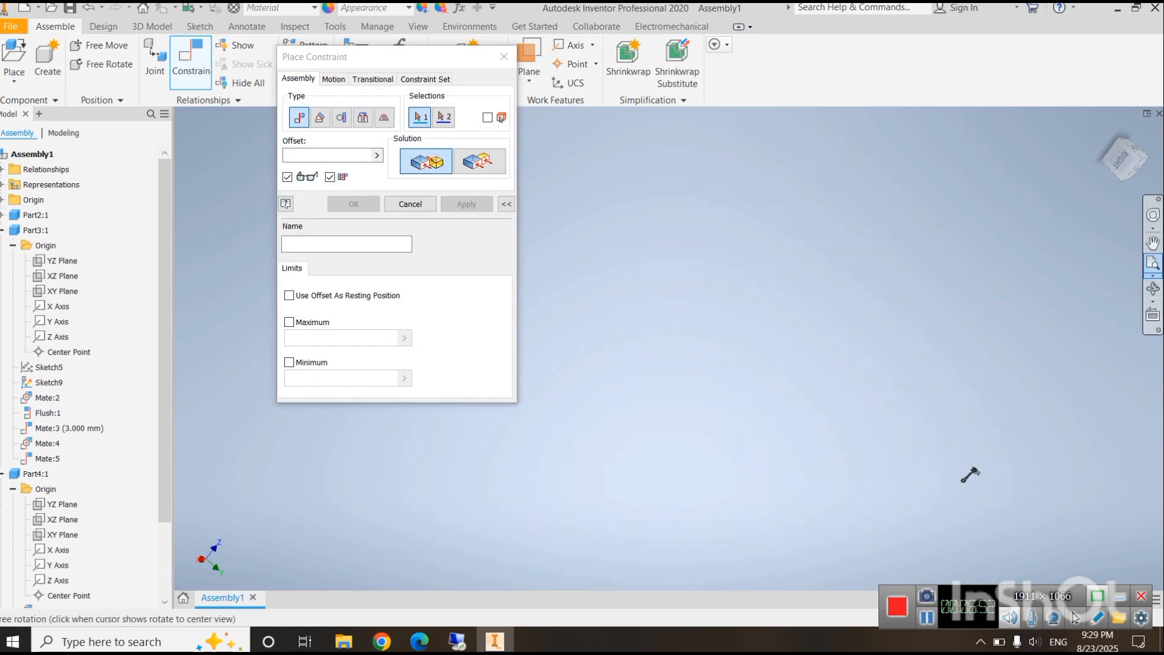
left_click(1153, 263)
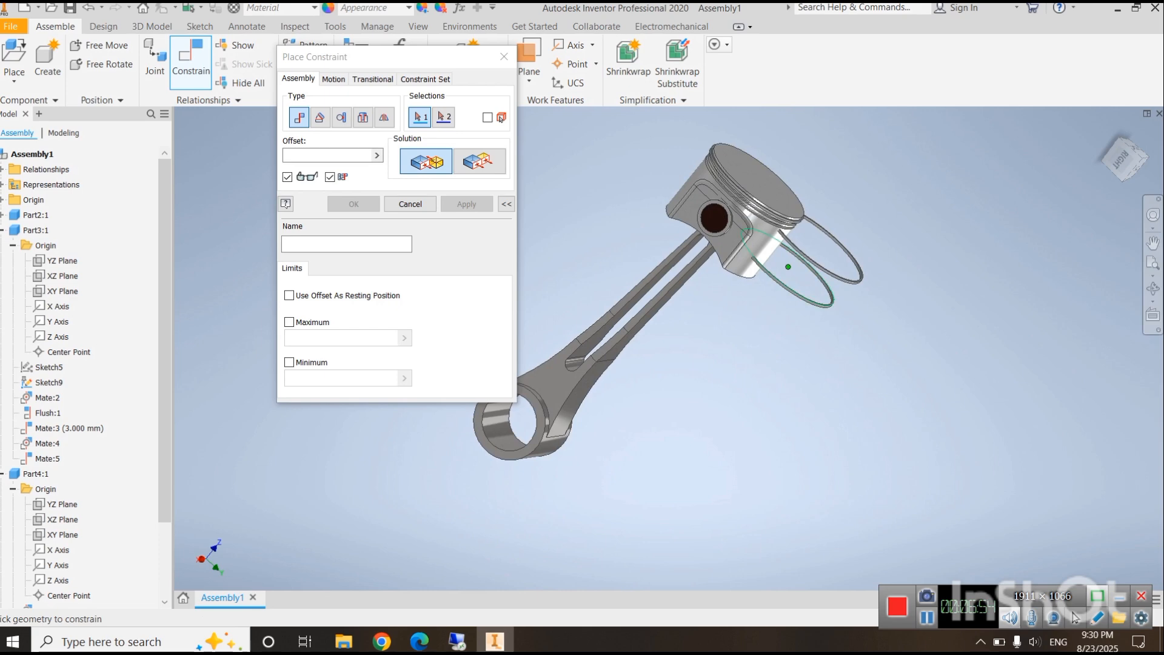
scroll(794, 297, "up", 2)
scroll(791, 298, "down", 5)
scroll(798, 297, "up", 7)
scroll(803, 296, "down", 7)
scroll(806, 294, "up", 3)
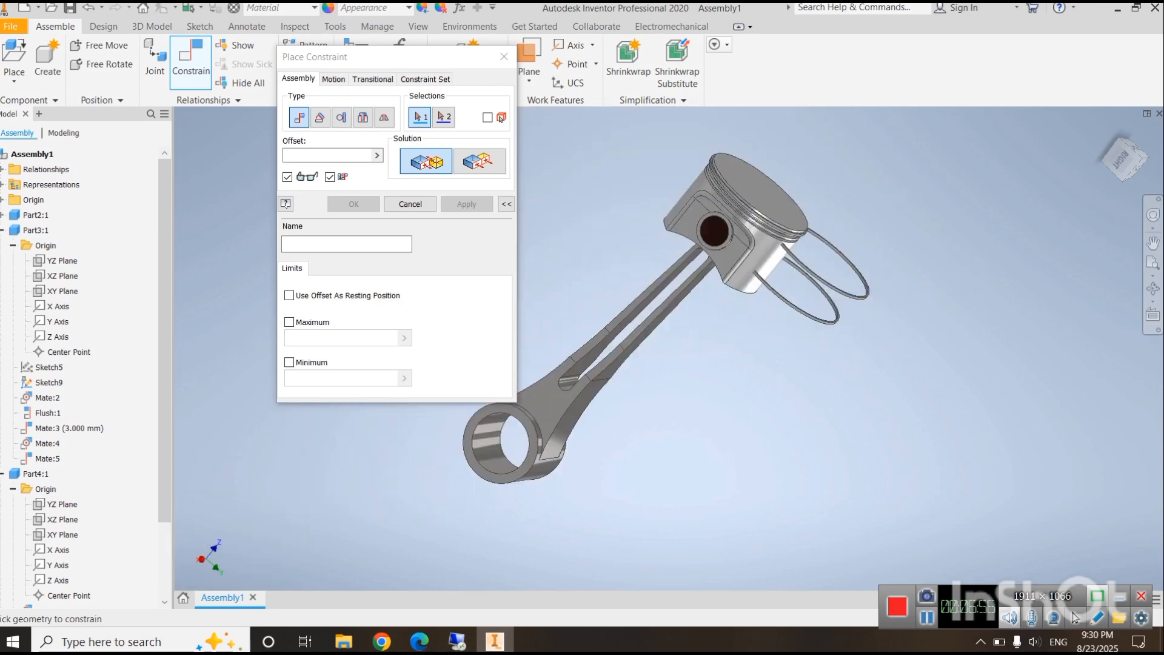
scroll(796, 296, "down", 2)
scroll(813, 273, "down", 5)
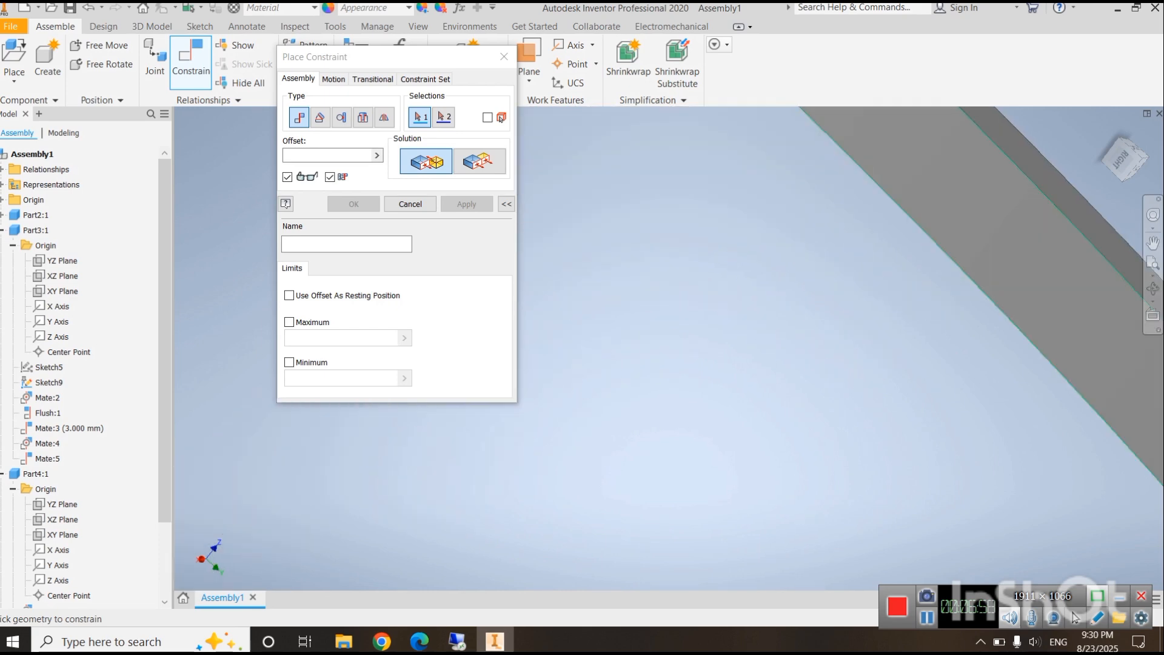
scroll(813, 273, "up", 6)
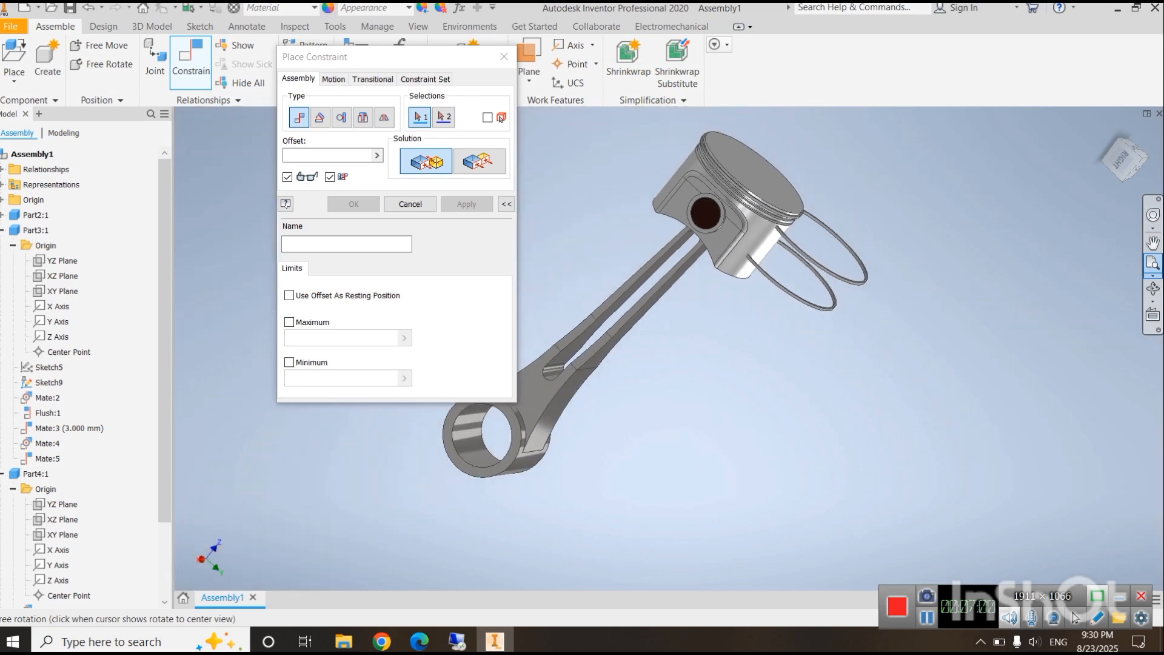
left_click(789, 266)
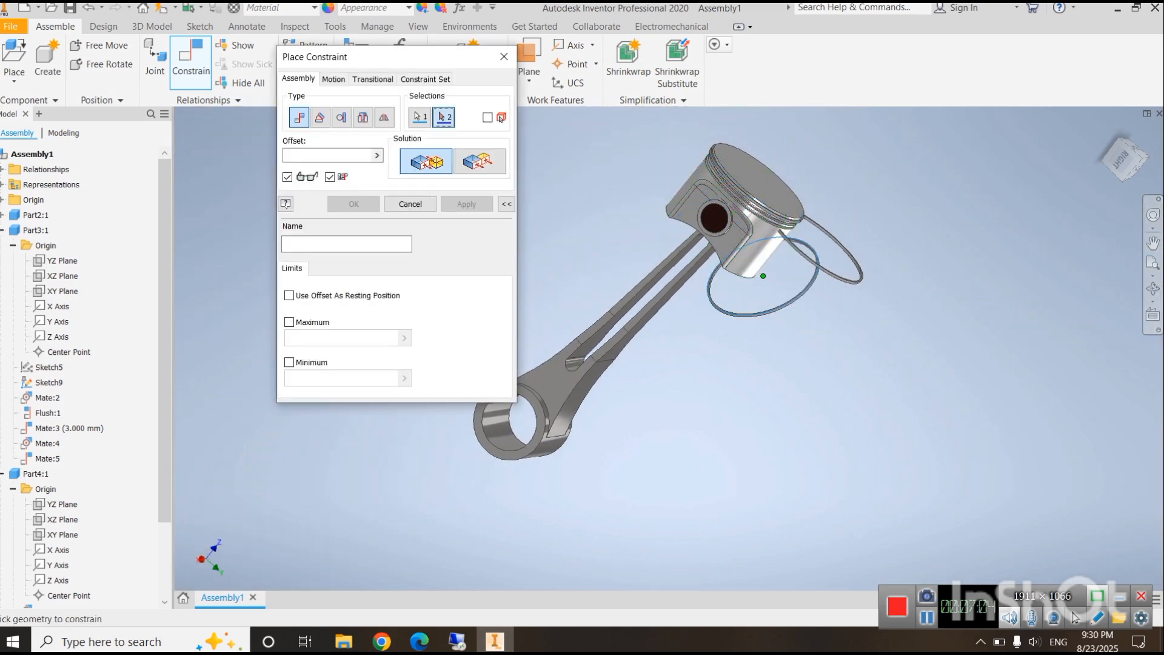
left_click(410, 204)
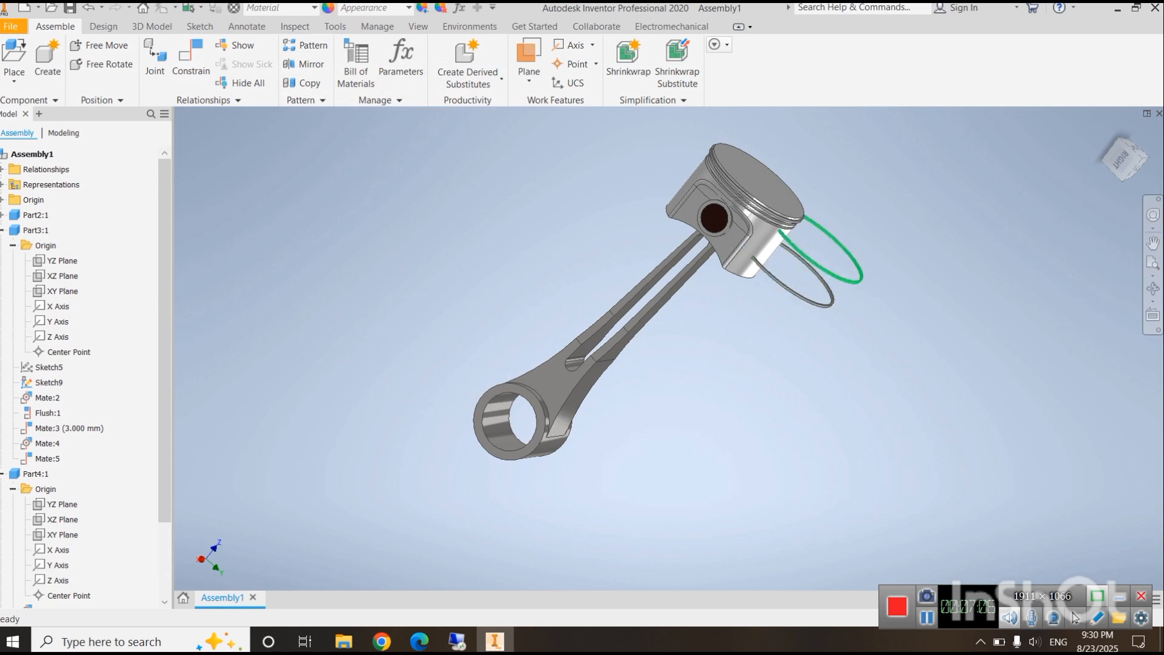
- Delete the two pasted ring copies beside the piston
left_click(860, 273)
left_click(860, 273)
key("Delete")
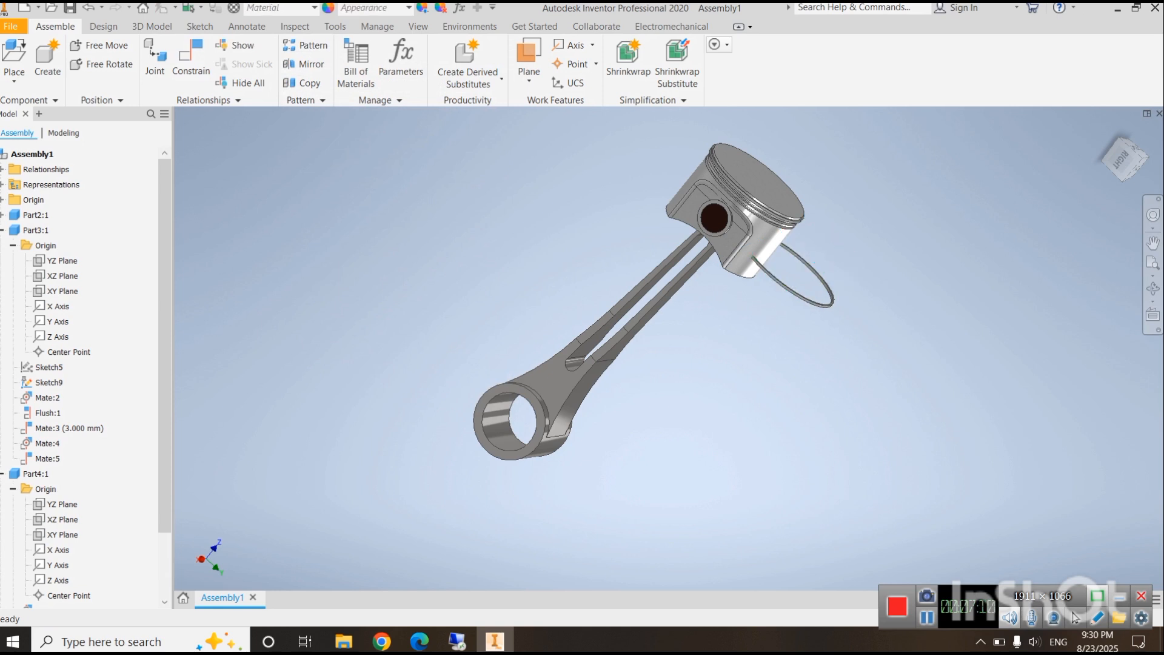
left_click(831, 285)
key("Delete")
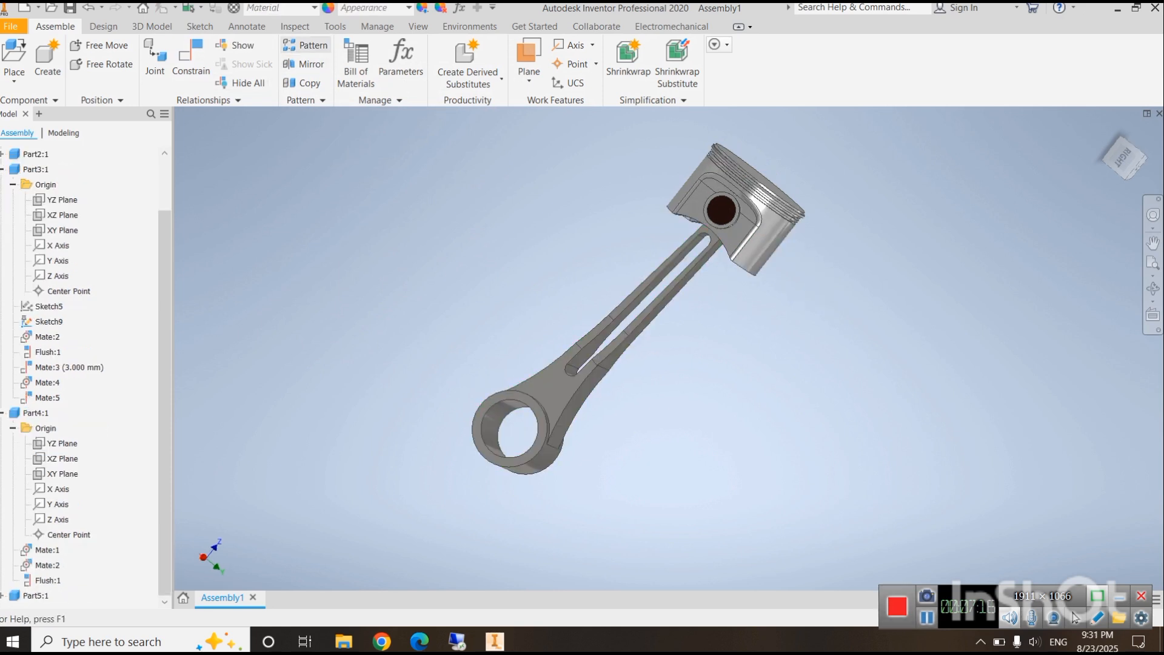
- Create a rectangular component pattern of the thin ring along the piston's Z axis with 3 instances spaced 5 mm apart
left_click(305, 45)
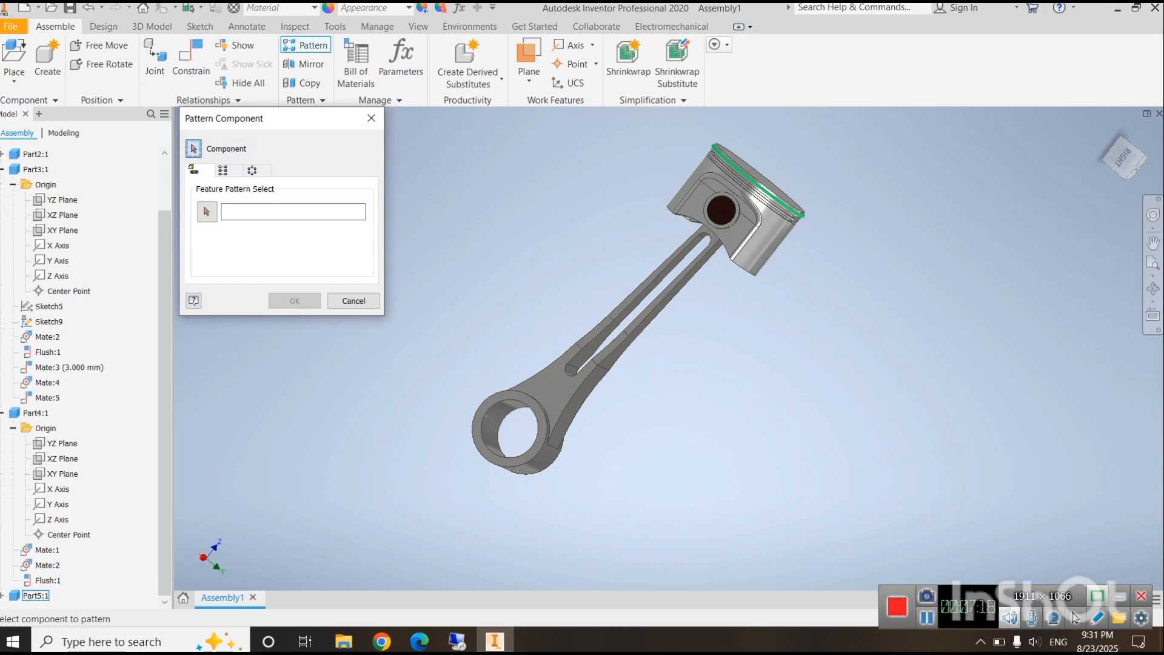
left_click(759, 180)
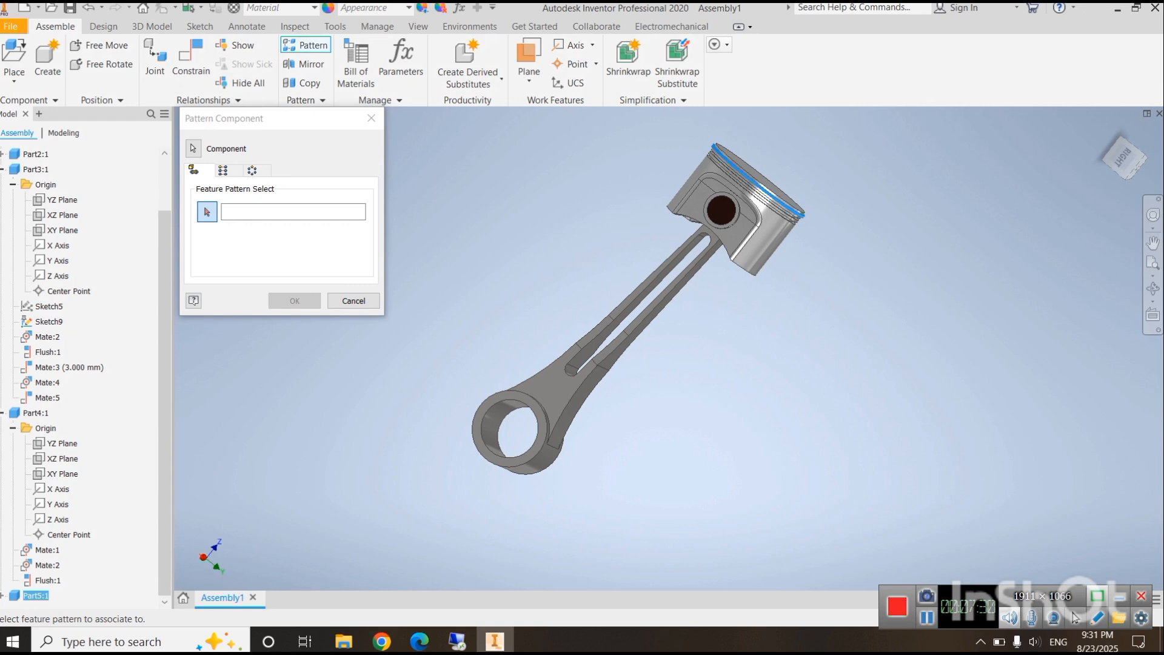
left_click(223, 170)
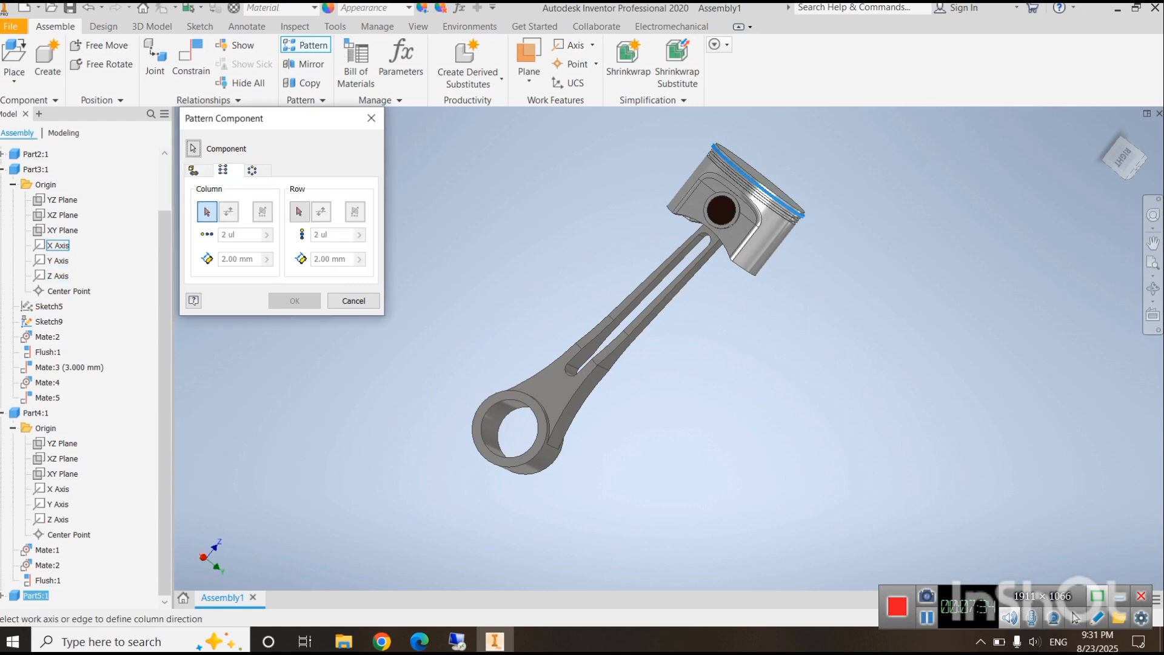
left_click(58, 276)
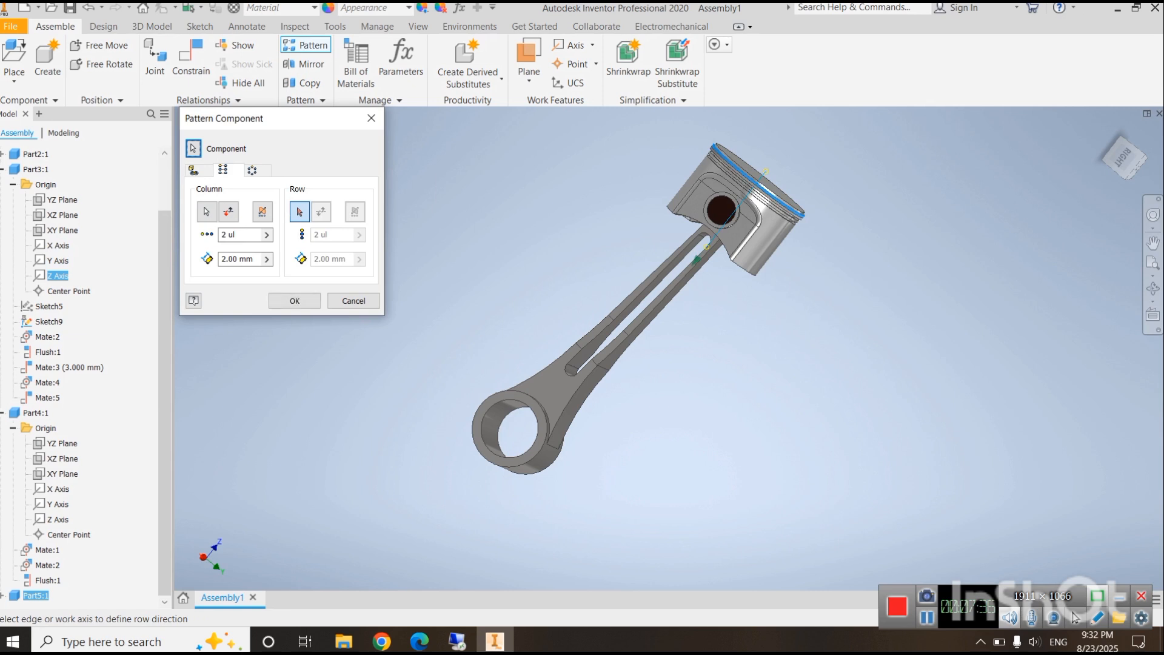
double_click(231, 234)
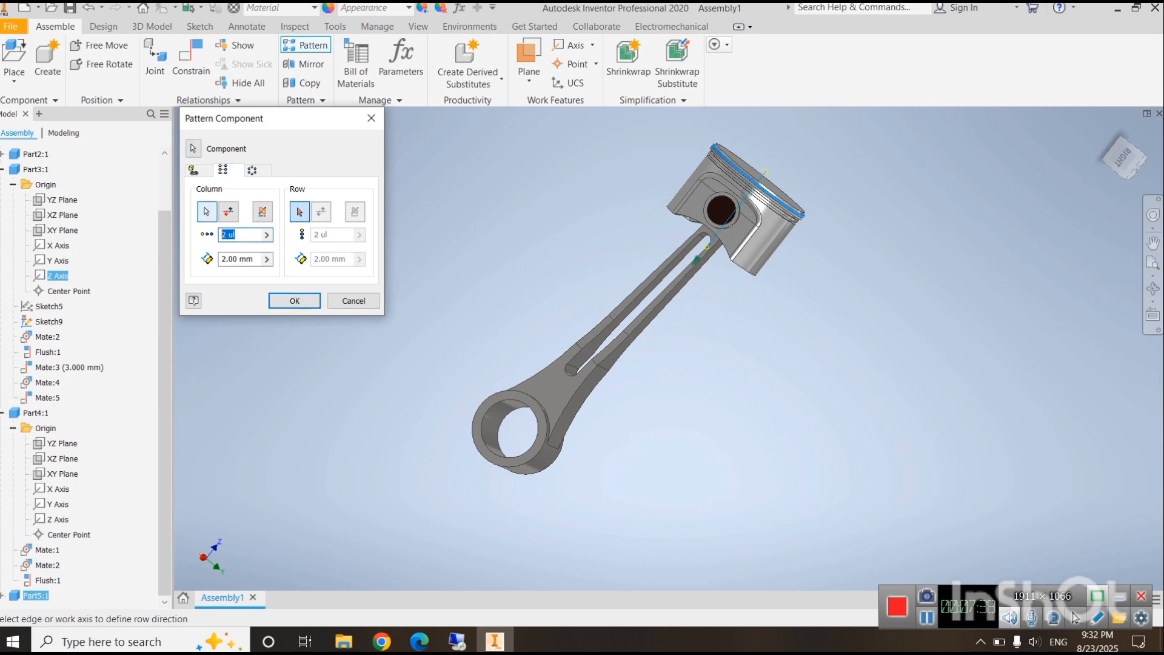
type("3")
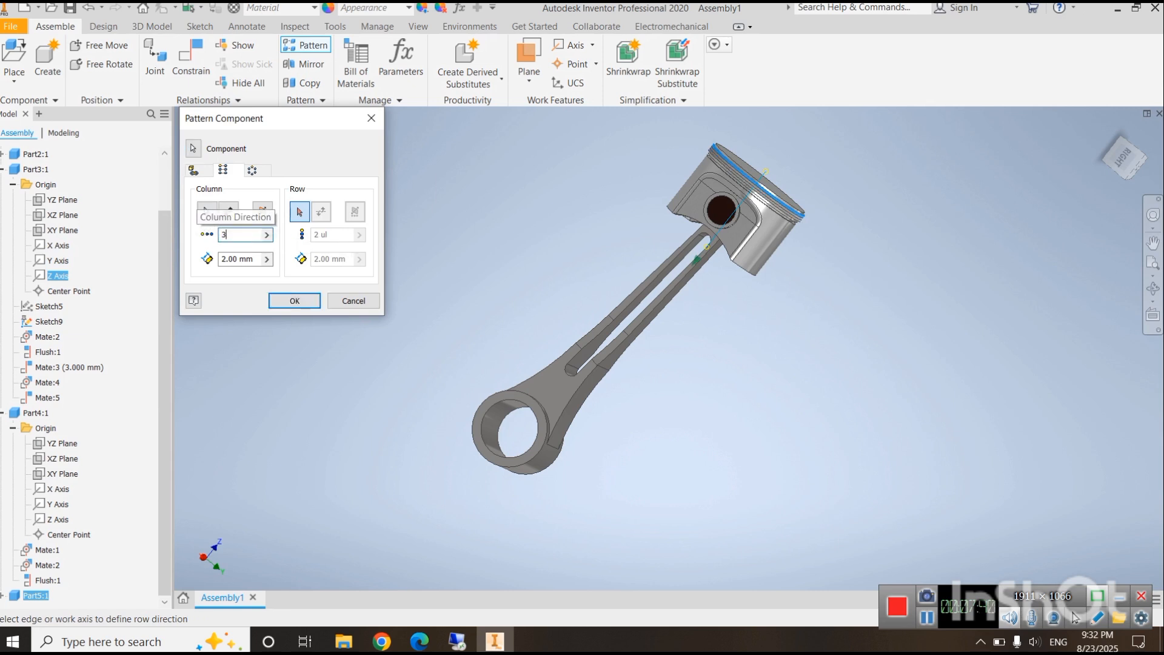
key("Tab")
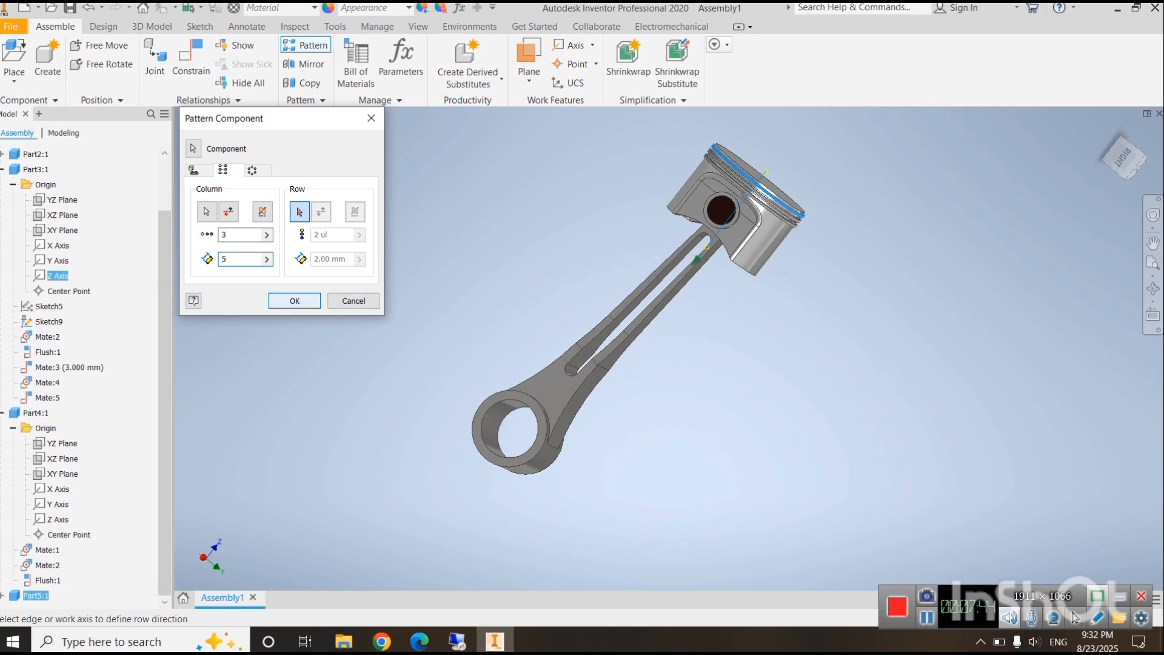
key("Return")
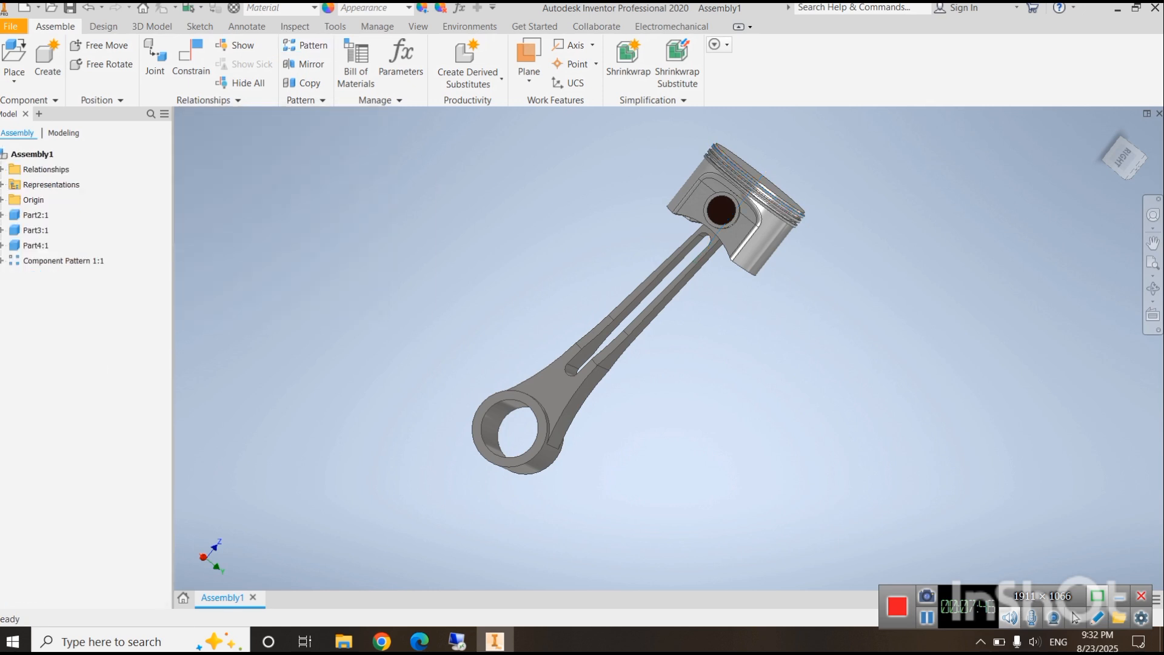
middle_click_drag(679, 376, 542, 273, "shift")
middle_click_drag(749, 173, 804, 222, "shift")
scroll(809, 225, "down", 5)
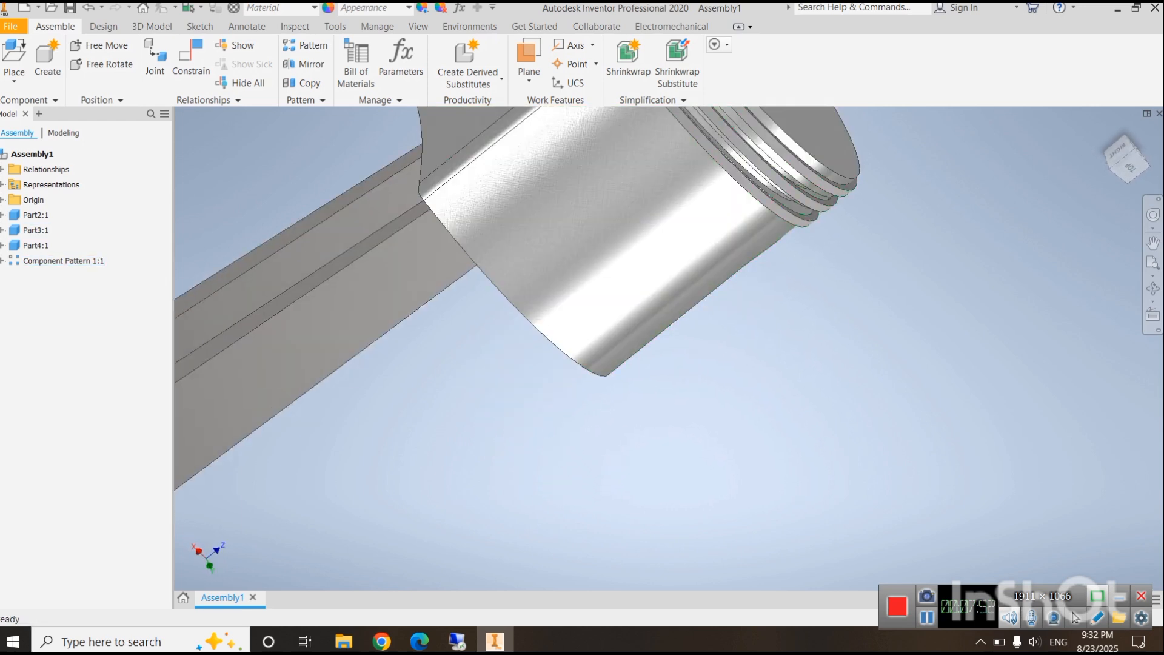
- Edit the piston ring component pattern and set its column spacing to 4 mm
middle_click_drag(685, 400, 609, 312, "shift")
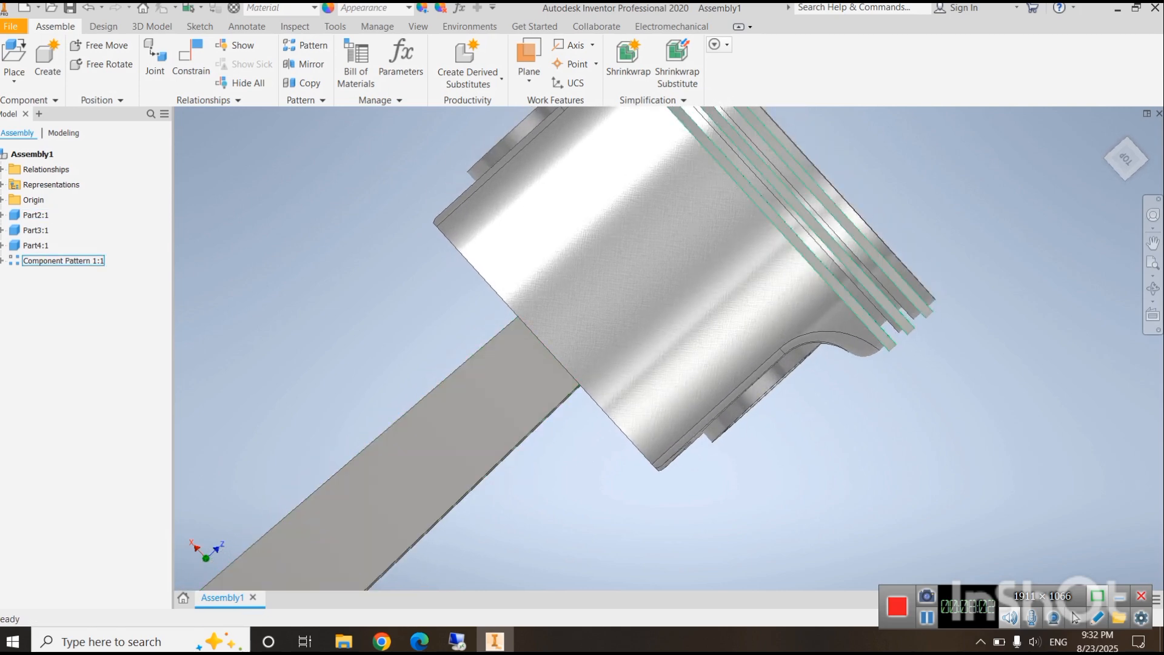
right_click(33, 261)
left_click(56, 357)
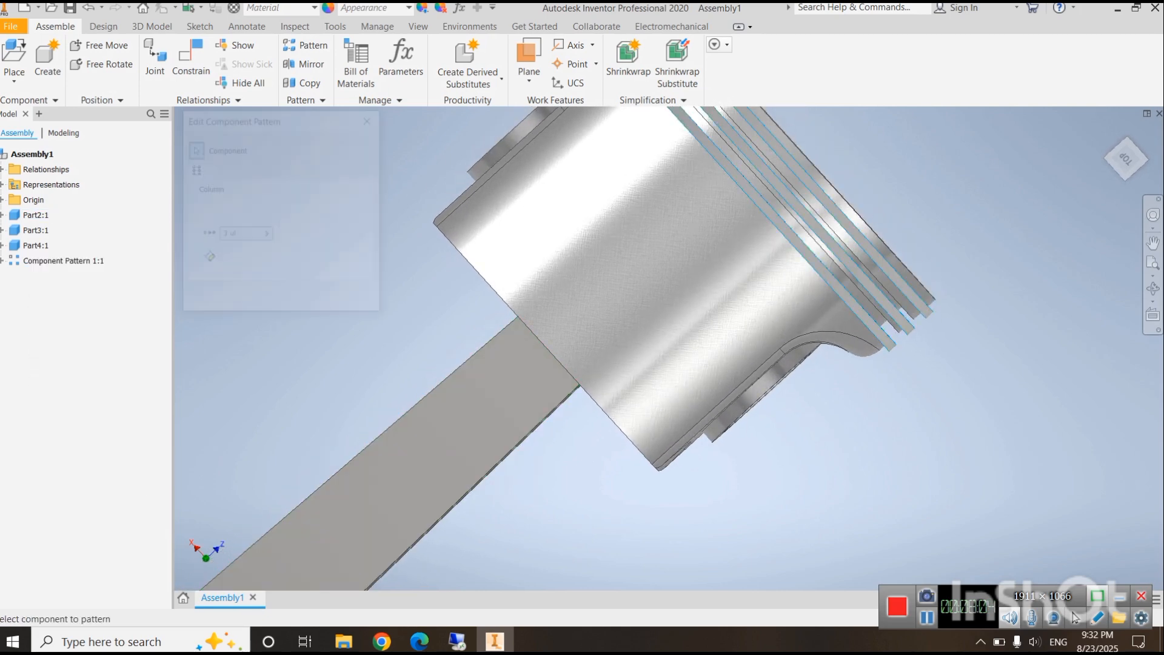
left_click_drag(244, 260, 236, 259)
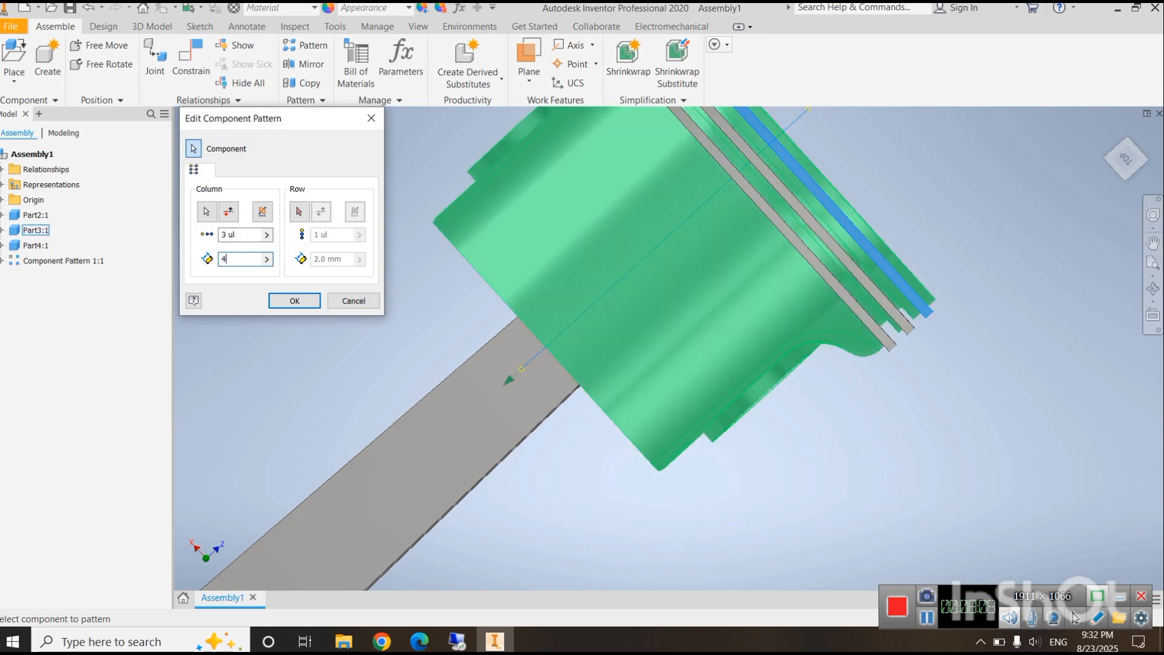
left_click(295, 301)
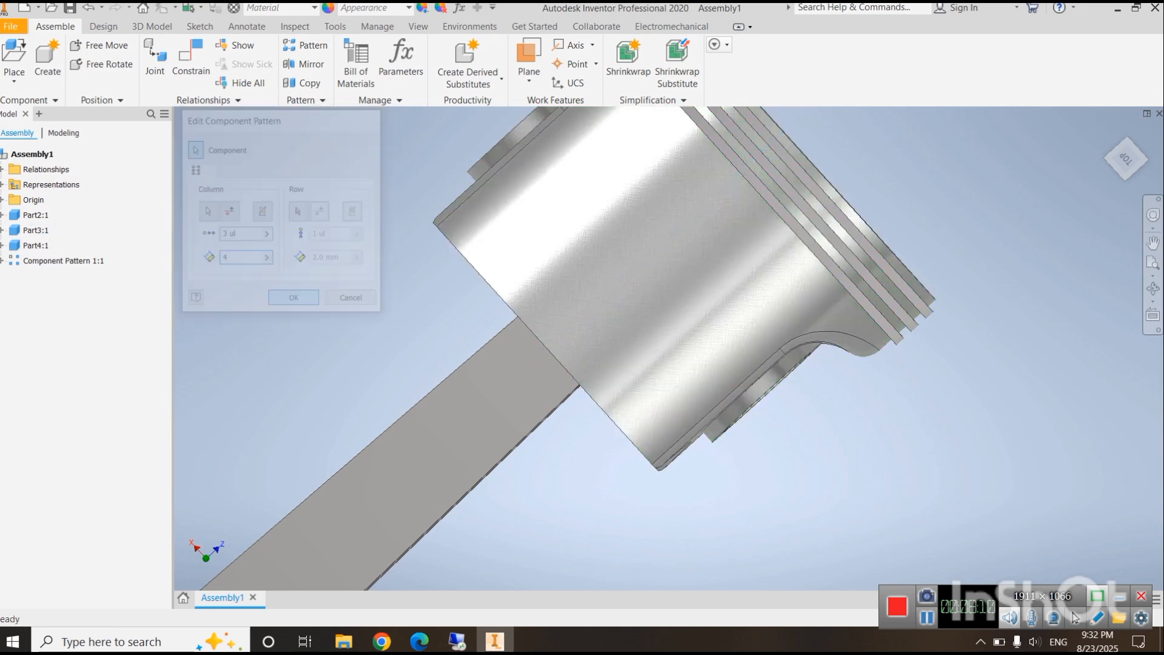
middle_click_drag(583, 315, 582, 443, "shift")
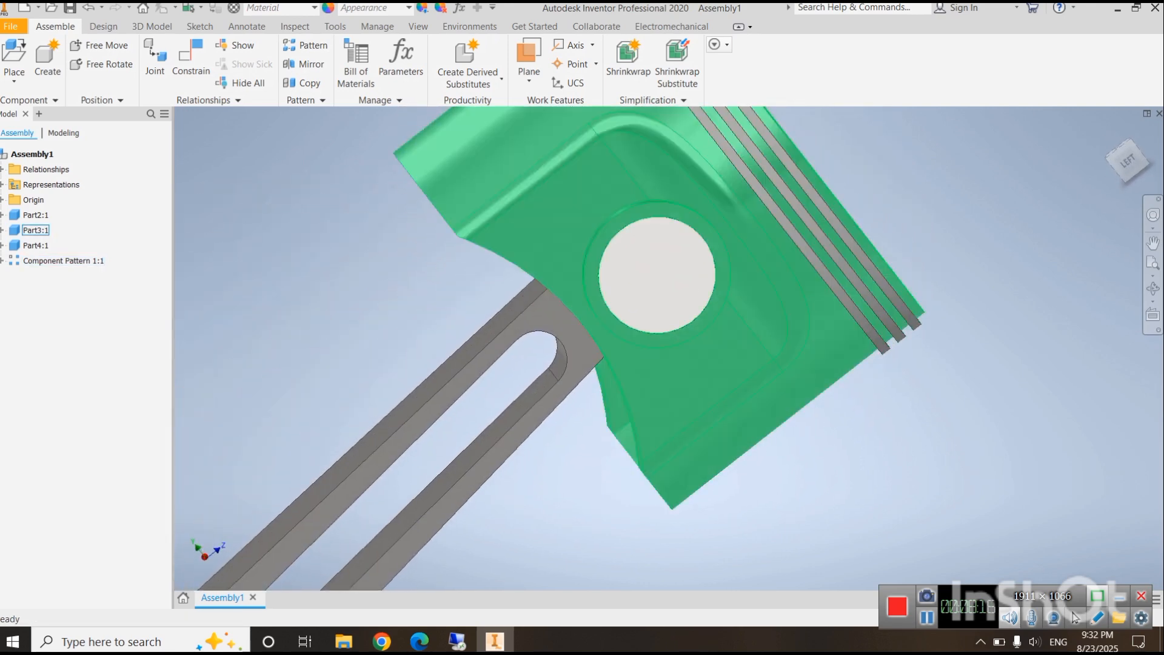
left_click(815, 339)
left_click(958, 273)
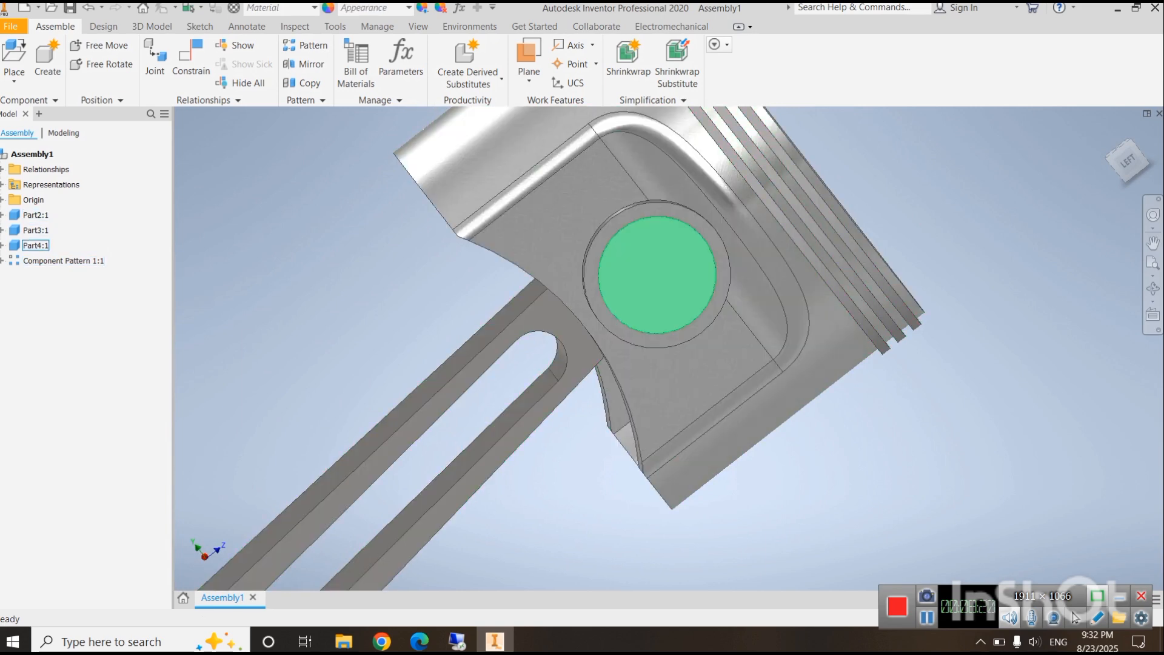
- Adjust the appearance of all three piston rings to a dark red with RGB values 51, 14, 14
left_click(2, 261)
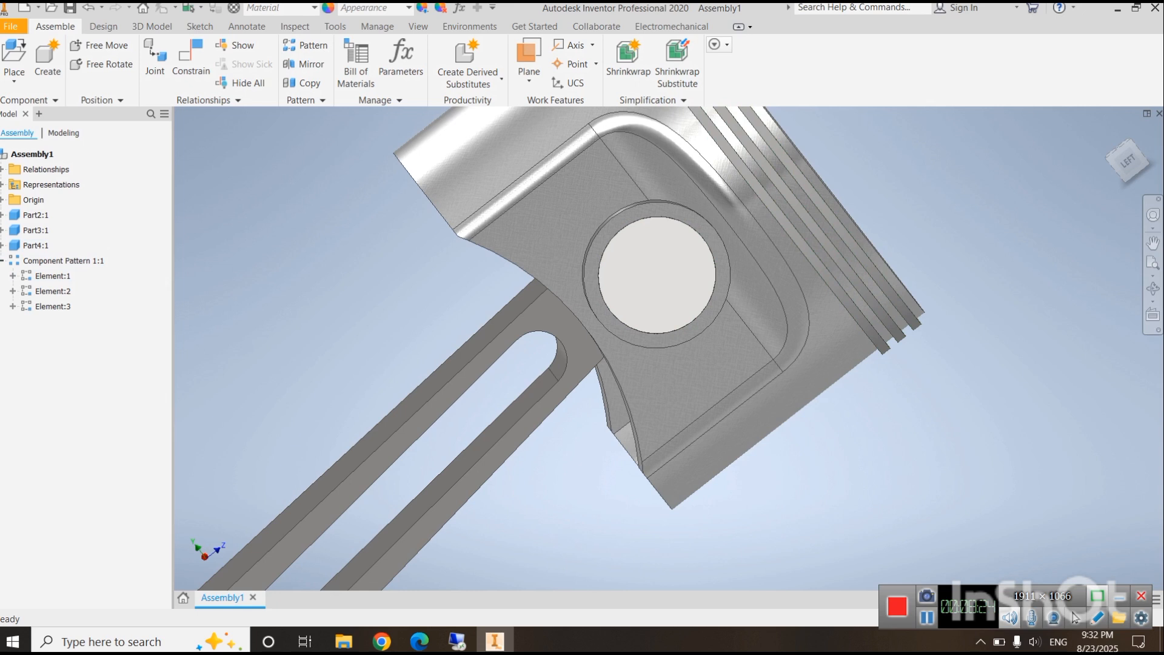
left_click(422, 8)
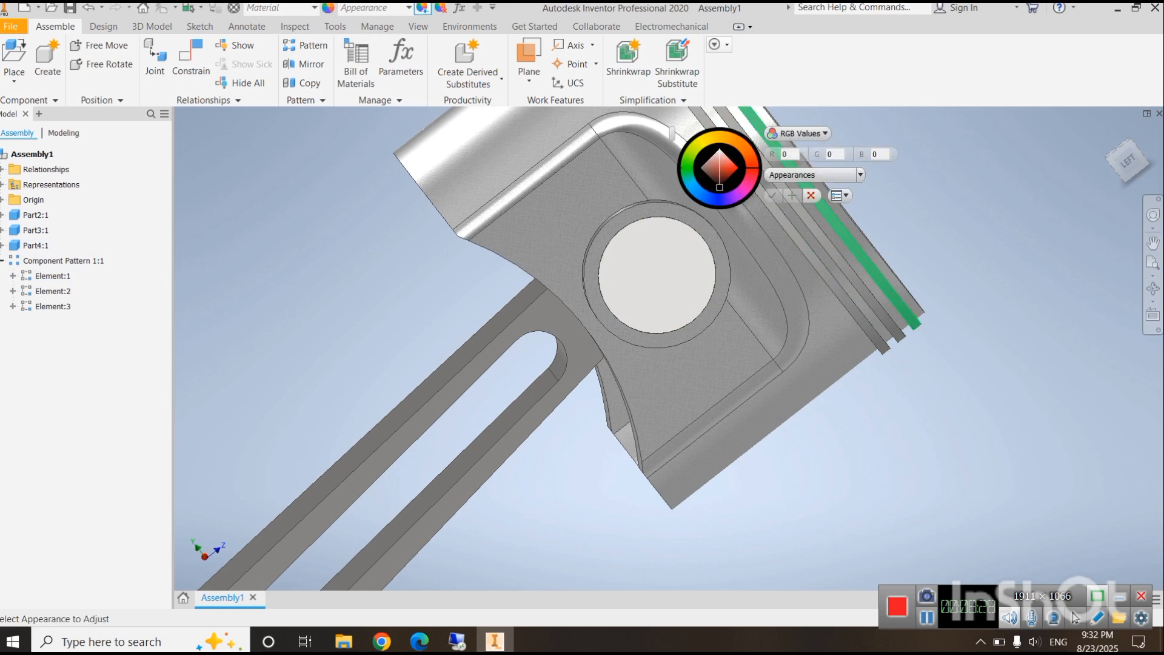
left_click(860, 249)
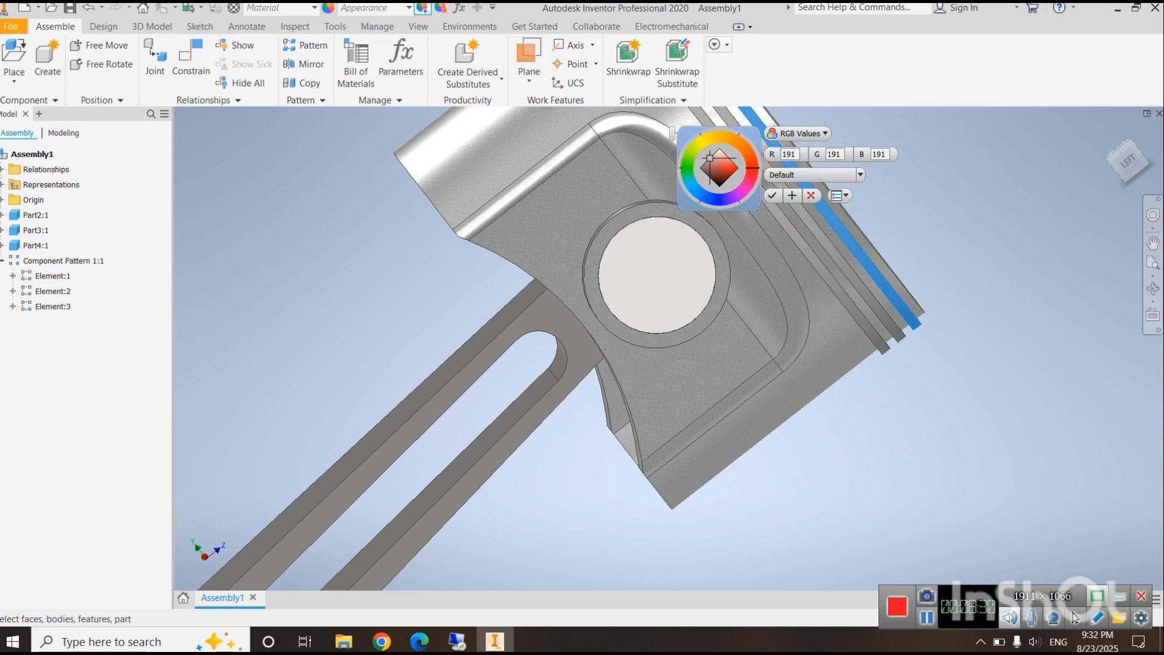
left_click_drag(710, 157, 719, 182)
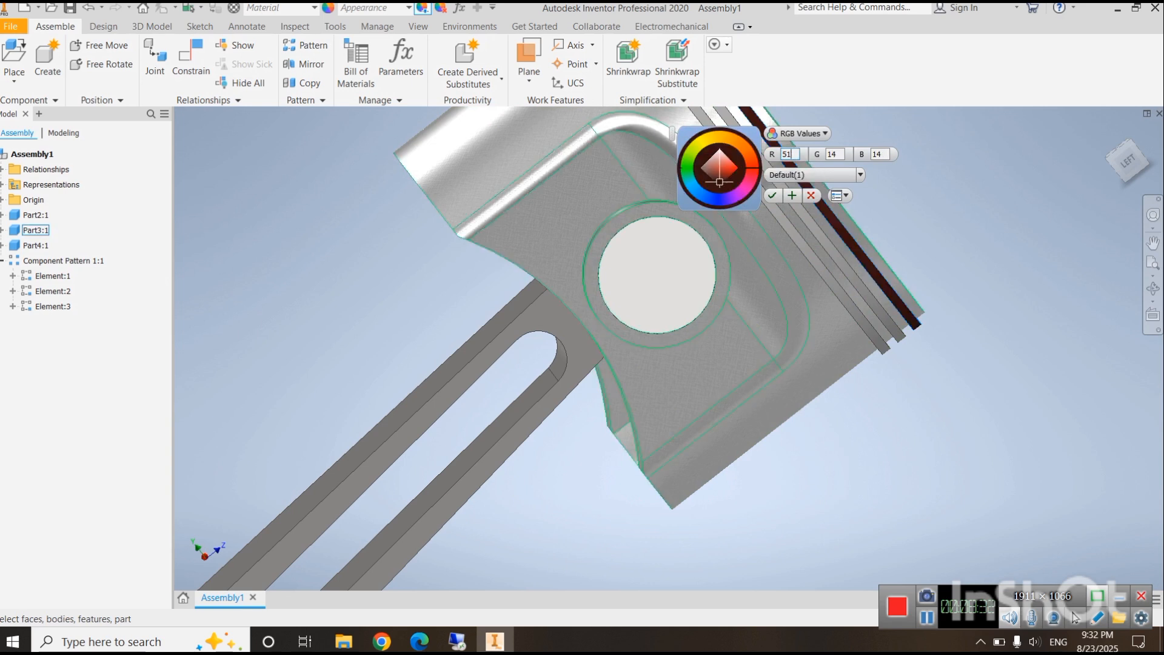
left_click(842, 262)
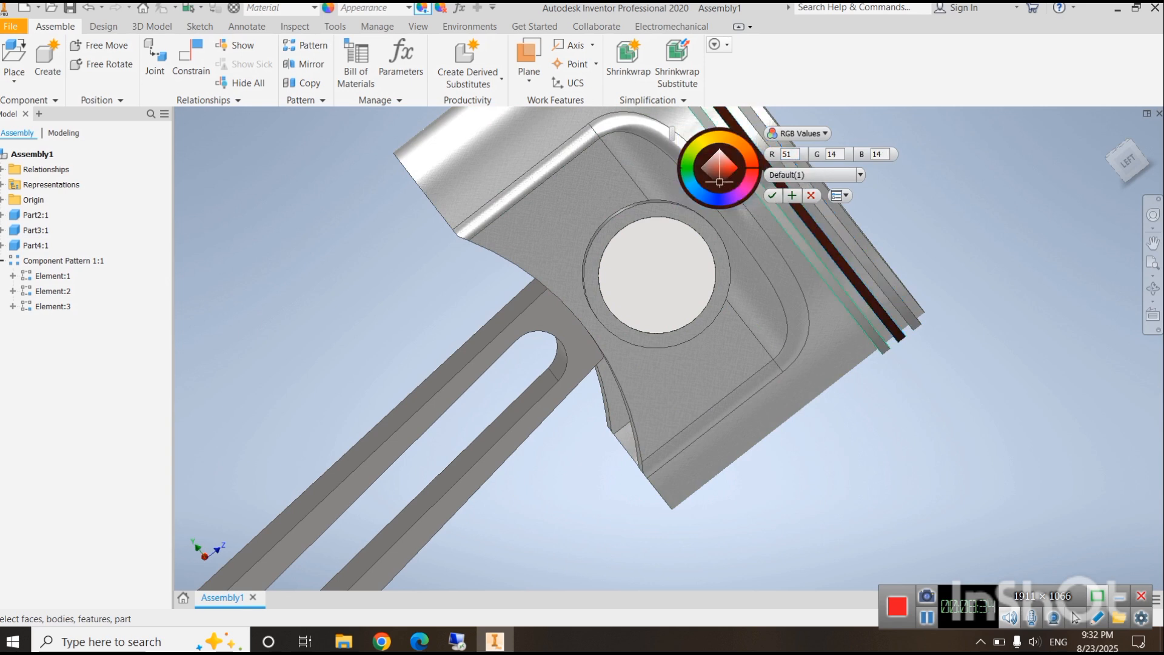
left_click(820, 265)
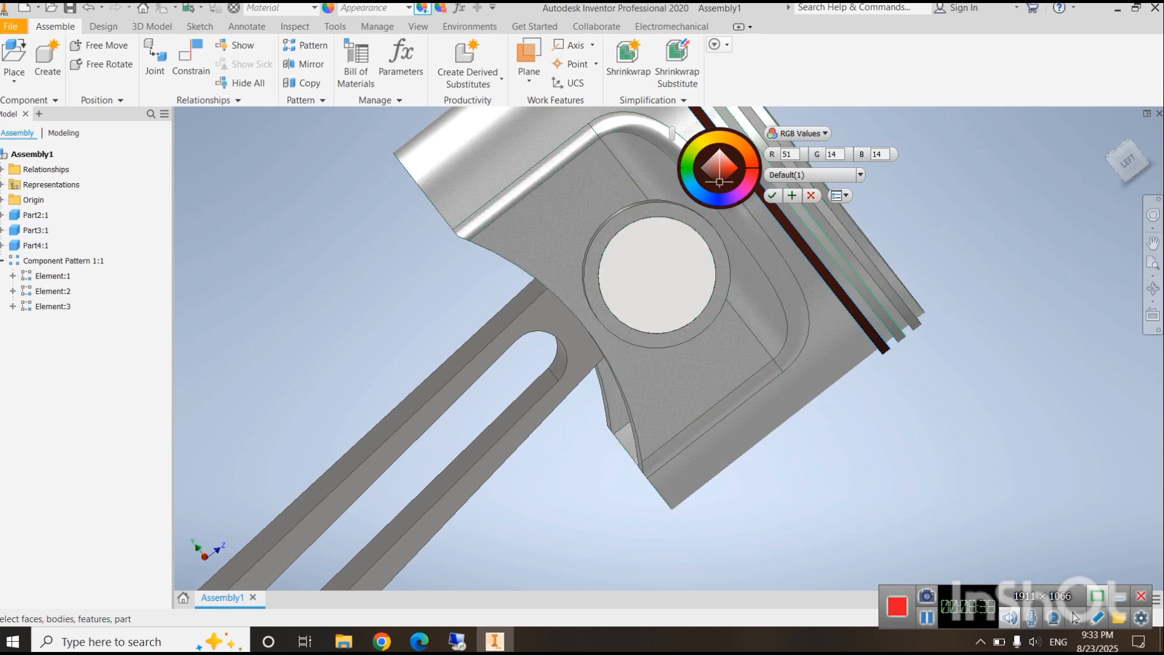
left_click(843, 264, "ctrl")
left_click(873, 264, "ctrl")
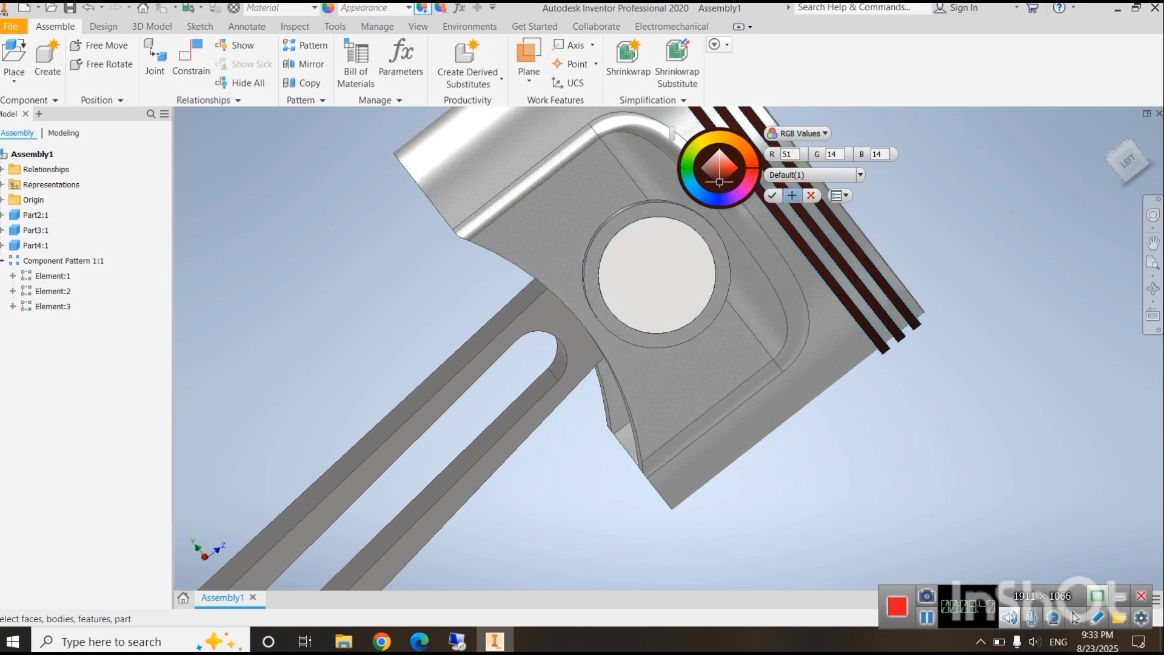
left_click(772, 195)
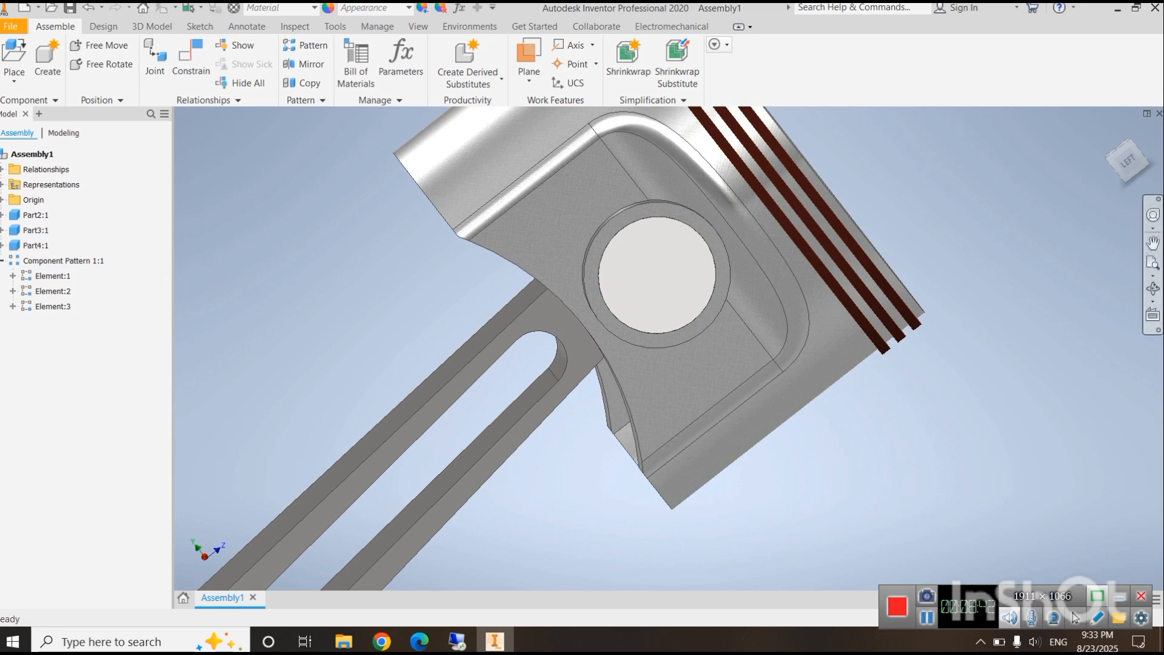
- Adjust the piston pin's appearance to near-black with RGB values 12, 12, 12
middle_click_drag(606, 388, 627, 241, "shift")
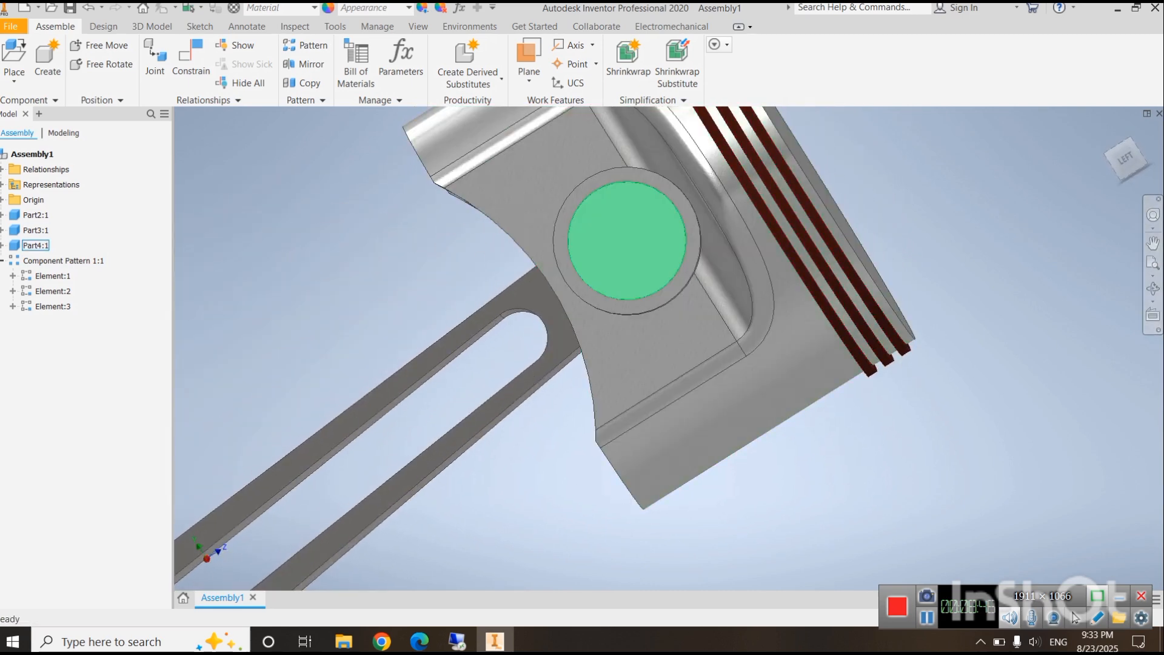
left_click(423, 8)
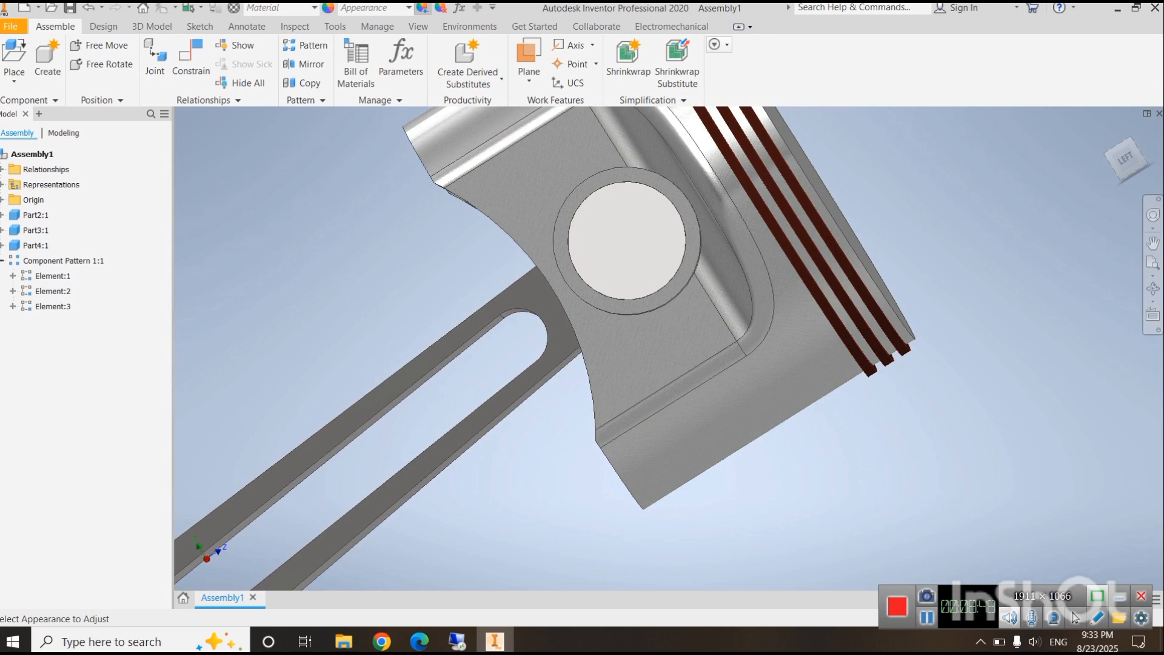
left_click(627, 240)
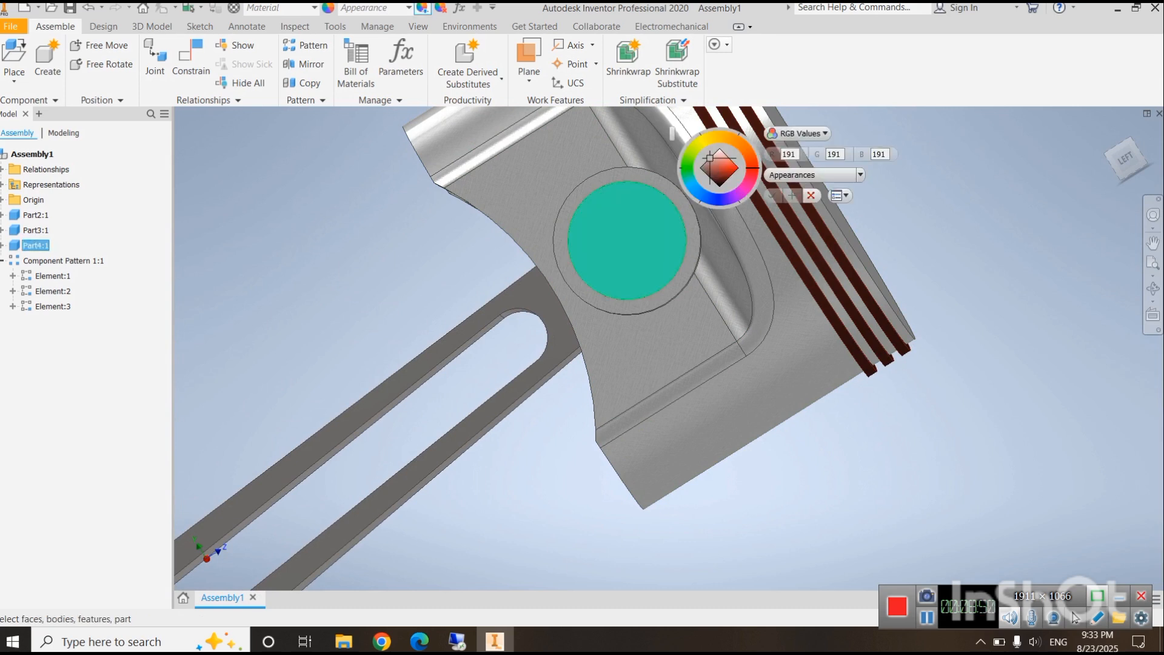
left_click(795, 154)
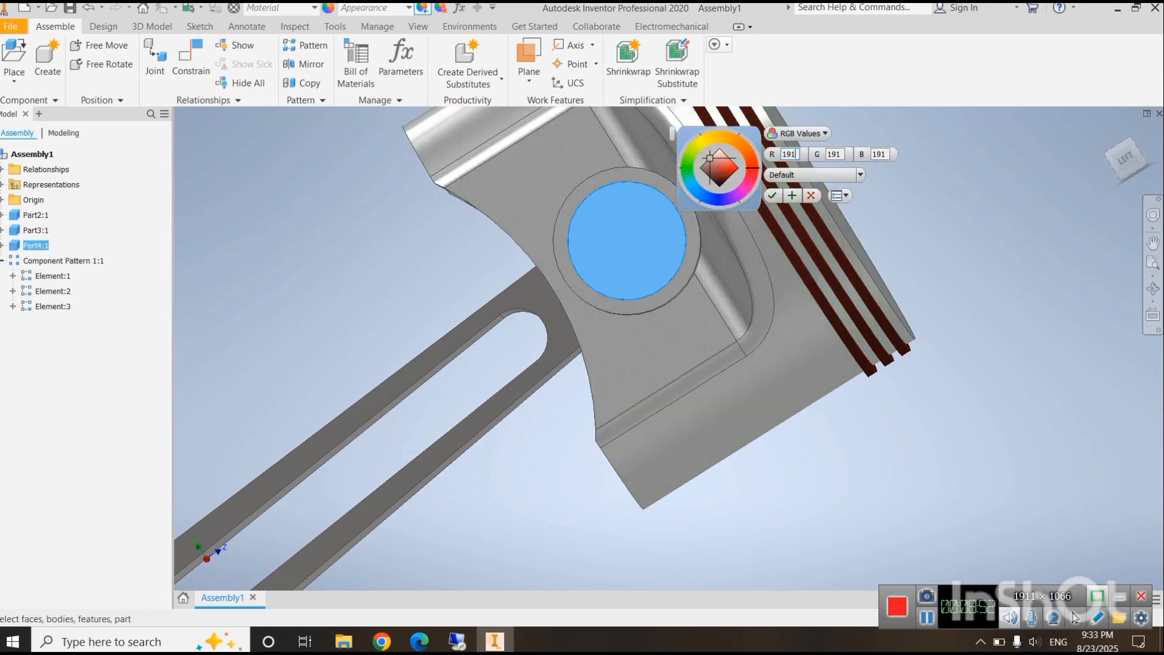
key("BackSpace")
key("BackSpace")
key("BackSpace")
type("12")
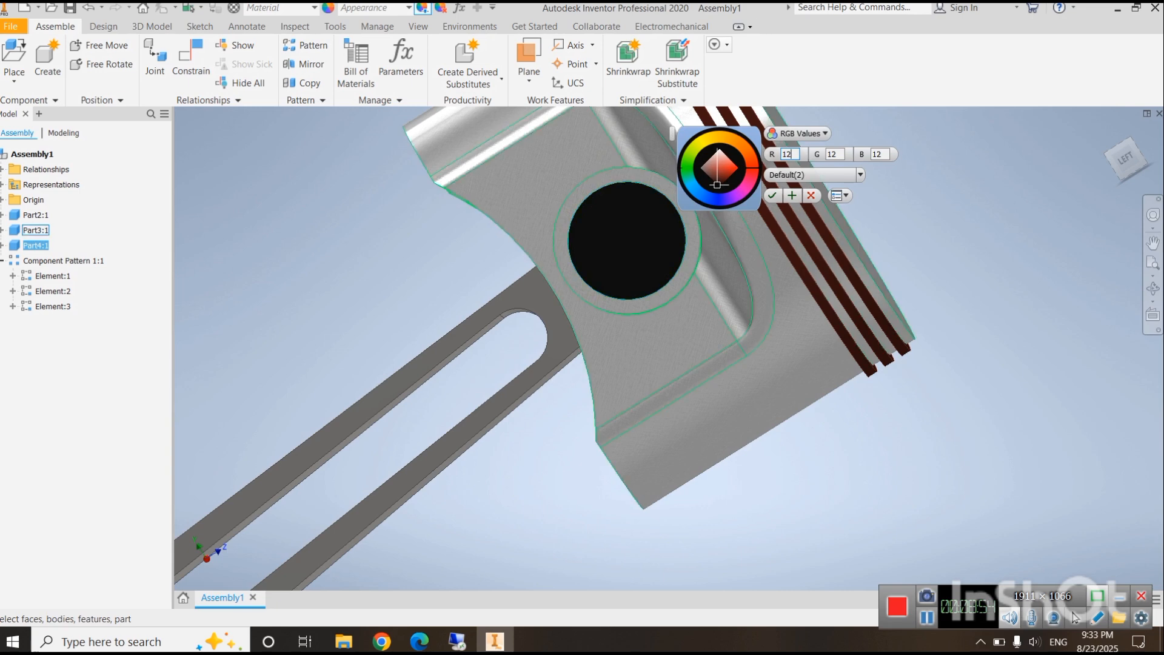
left_click(773, 196)
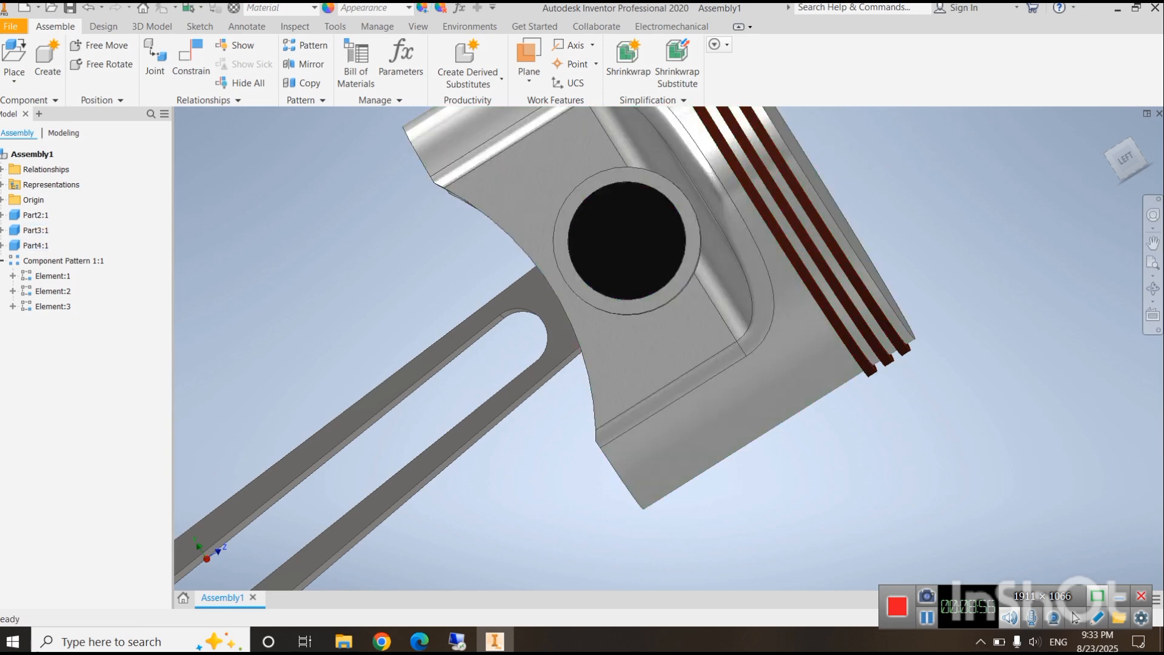
- Swing the connecting rod about the piston pin in several views to check how it moves
left_click(1152, 263)
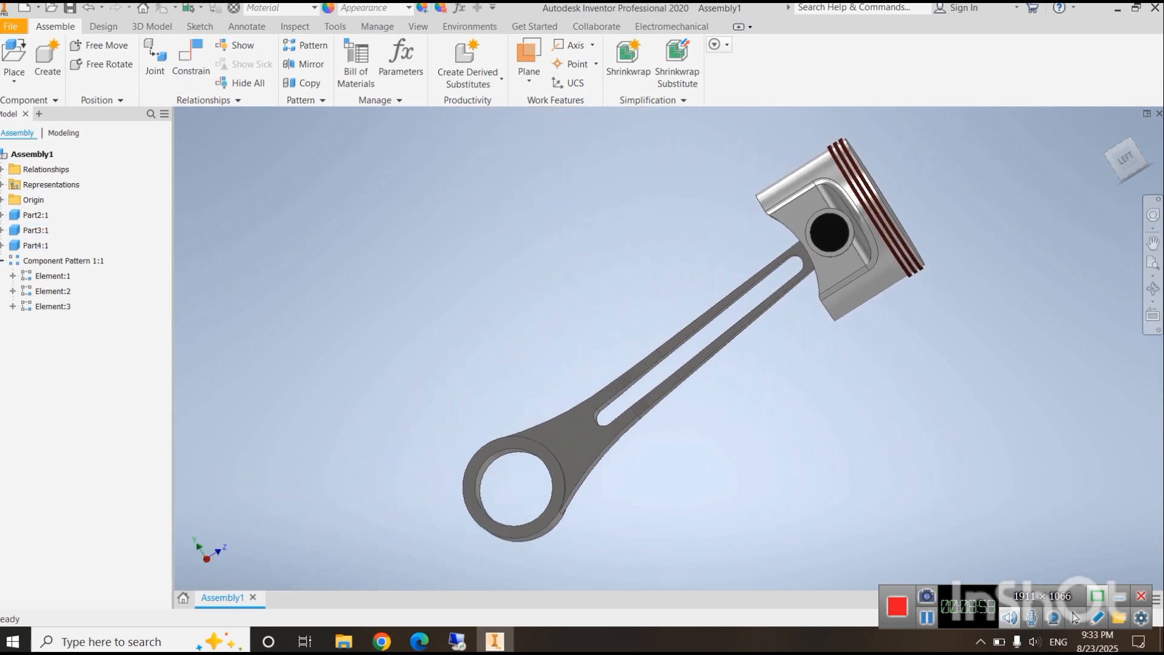
middle_click_drag(669, 349, 655, 376, "shift")
left_click_drag(649, 467, 746, 495)
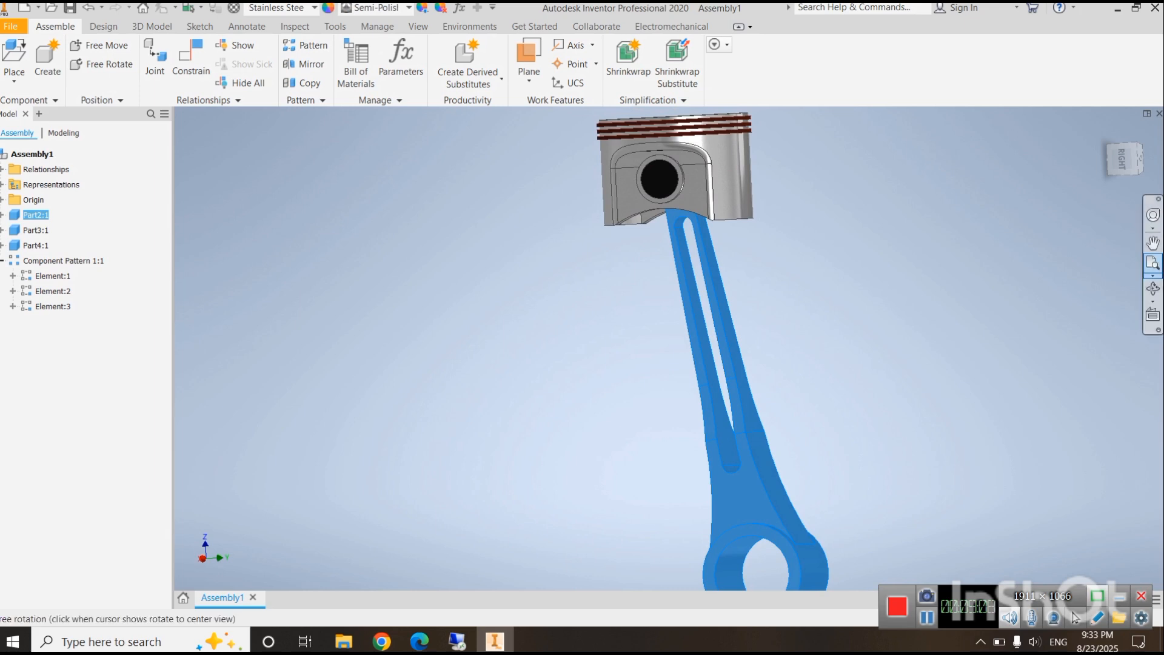
scroll(432, 189, "down", 3)
key("Escape")
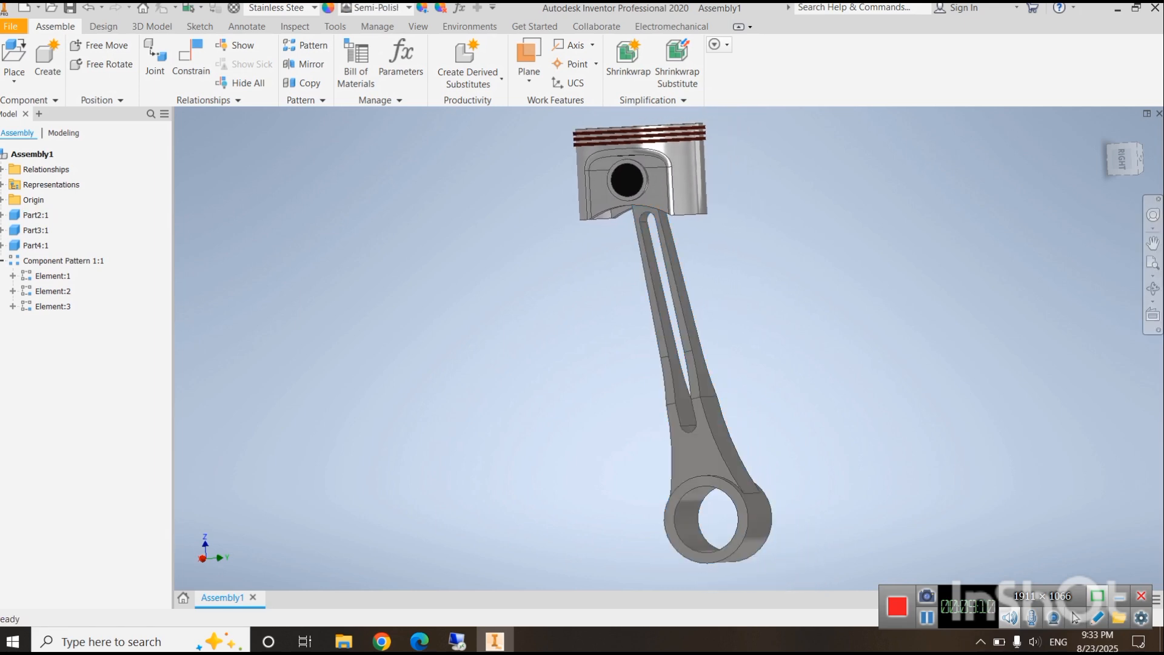
middle_click_drag(849, 340, 631, 376, "shift")
left_click_drag(607, 382, 531, 429)
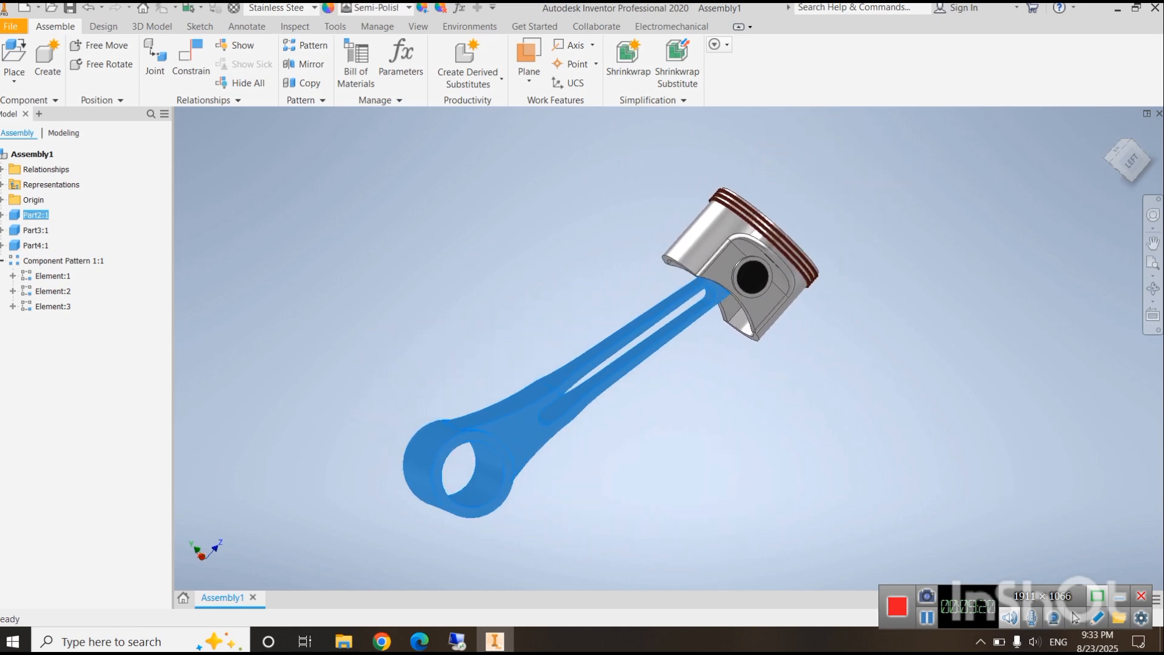
key("Escape")
key("F4")
middle_click_drag(697, 339, 582, 388, "shift")
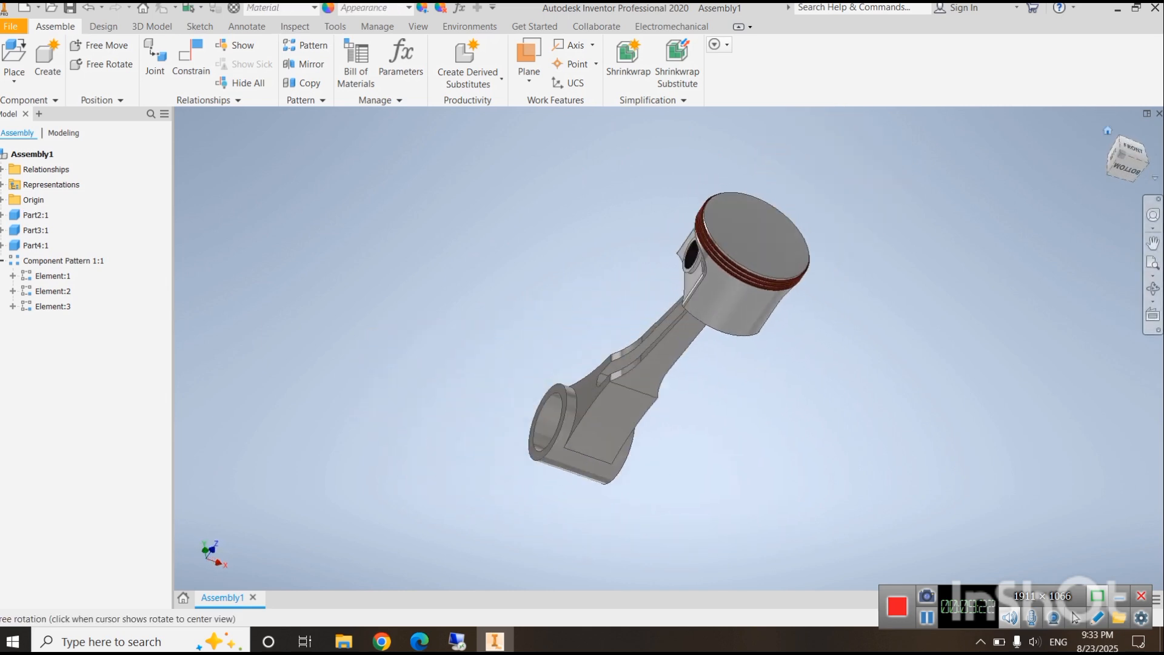
key("F6")
left_click_drag(709, 449, 658, 508)
key("Escape")
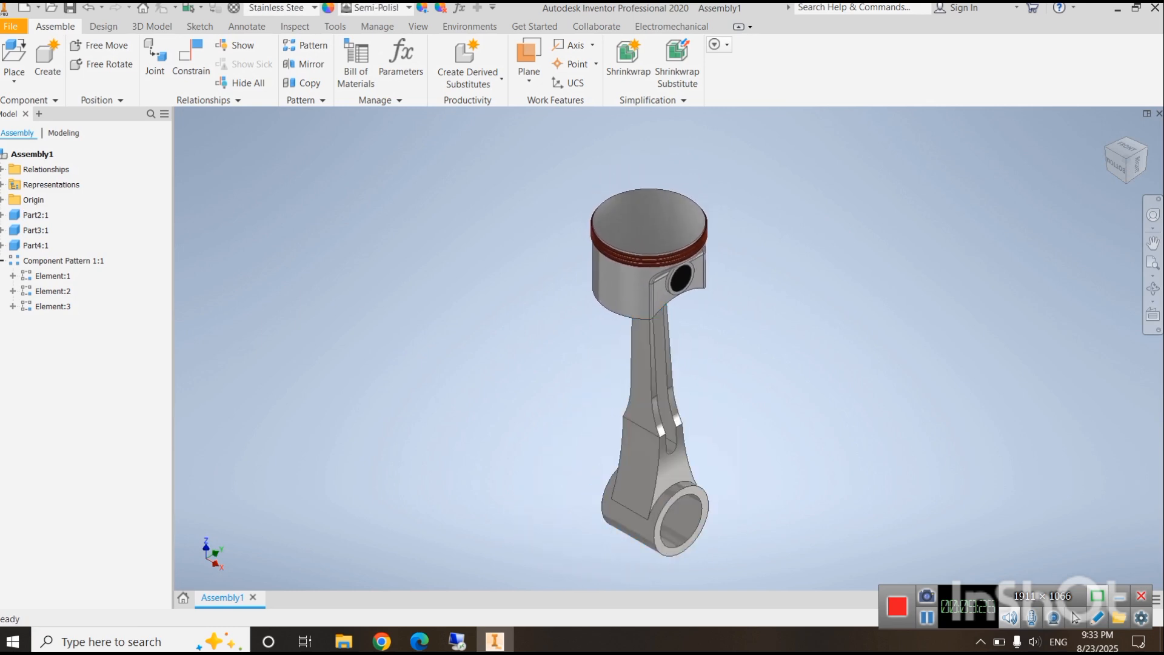
- Examine the finished piston and connecting rod assembly from several sides and corner views
middle_click_drag(728, 352, 682, 279, "shift")
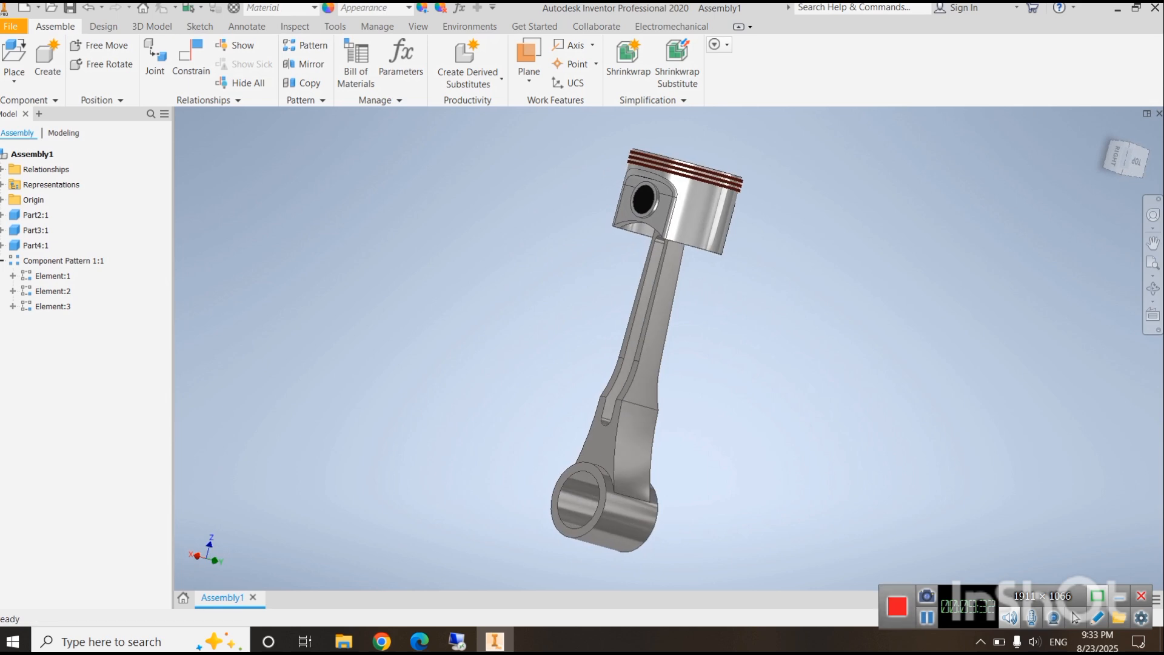
middle_click_drag(682, 328, 552, 398, "shift")
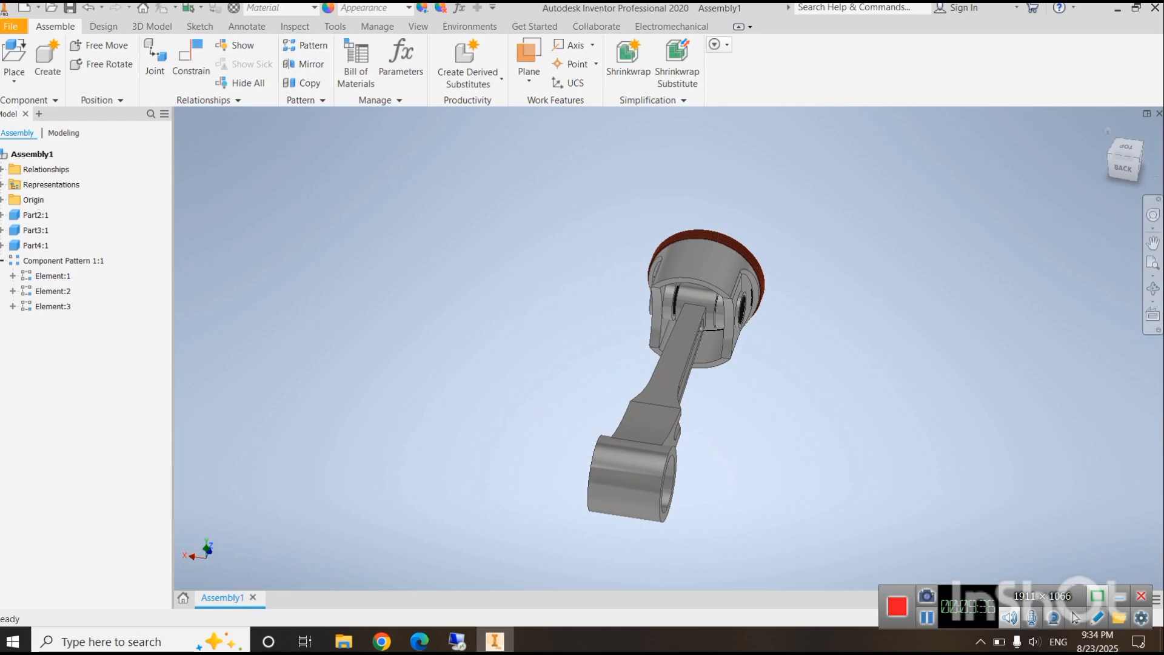
middle_click_drag(546, 328, 719, 430, "shift")
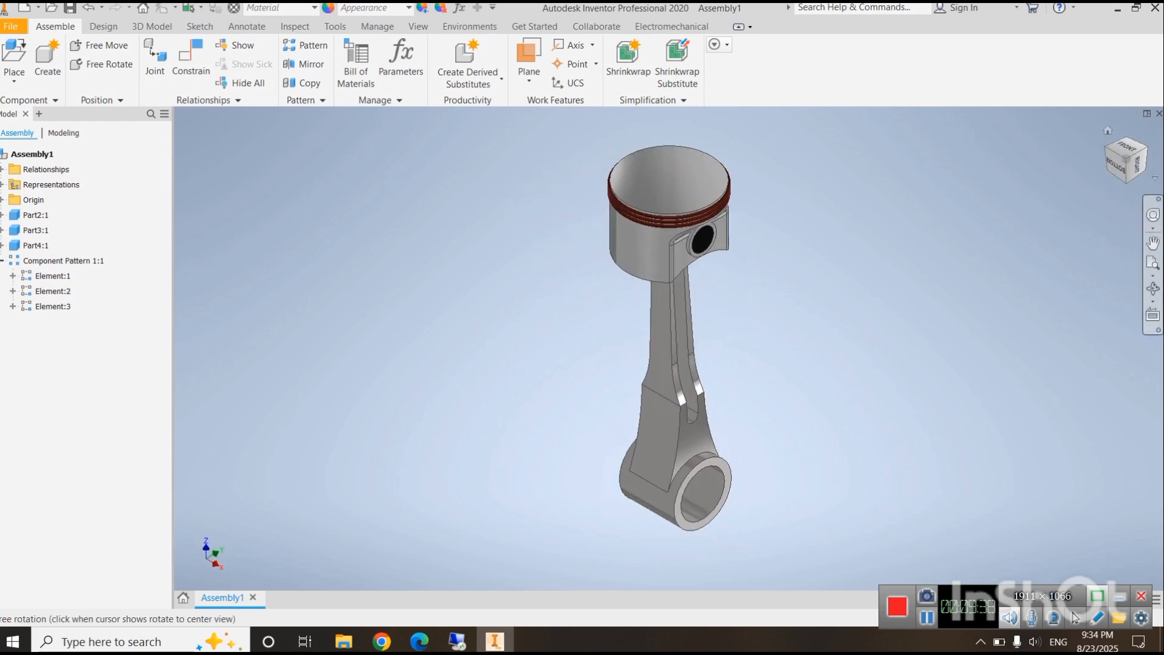
left_click(1126, 139)
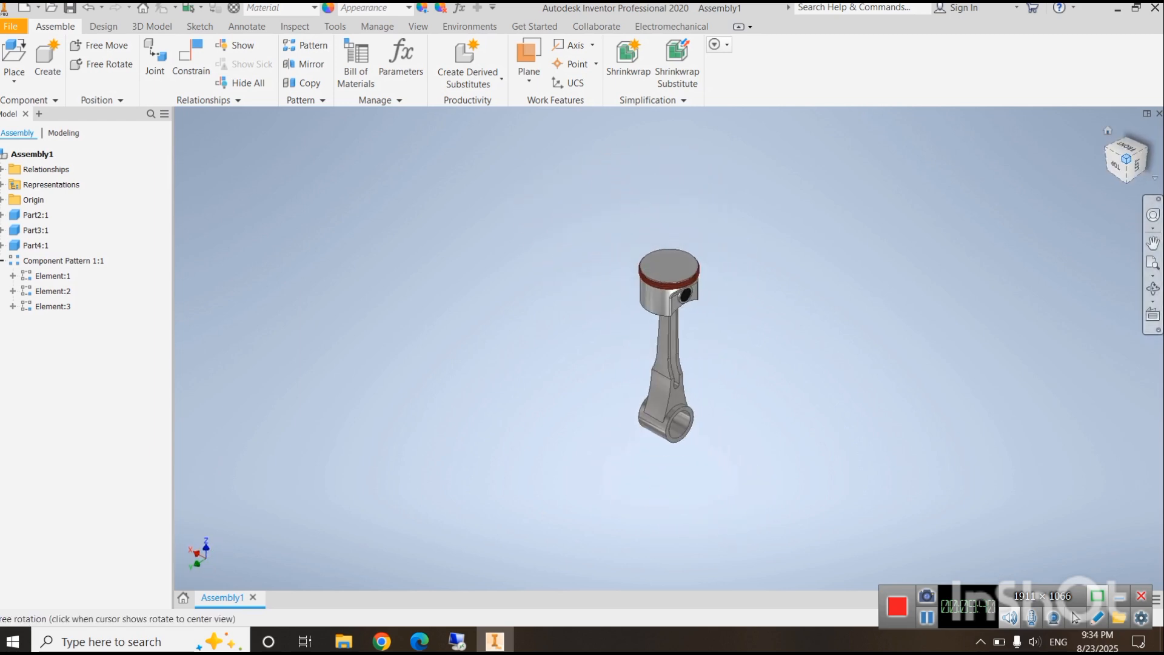
left_click(1109, 148)
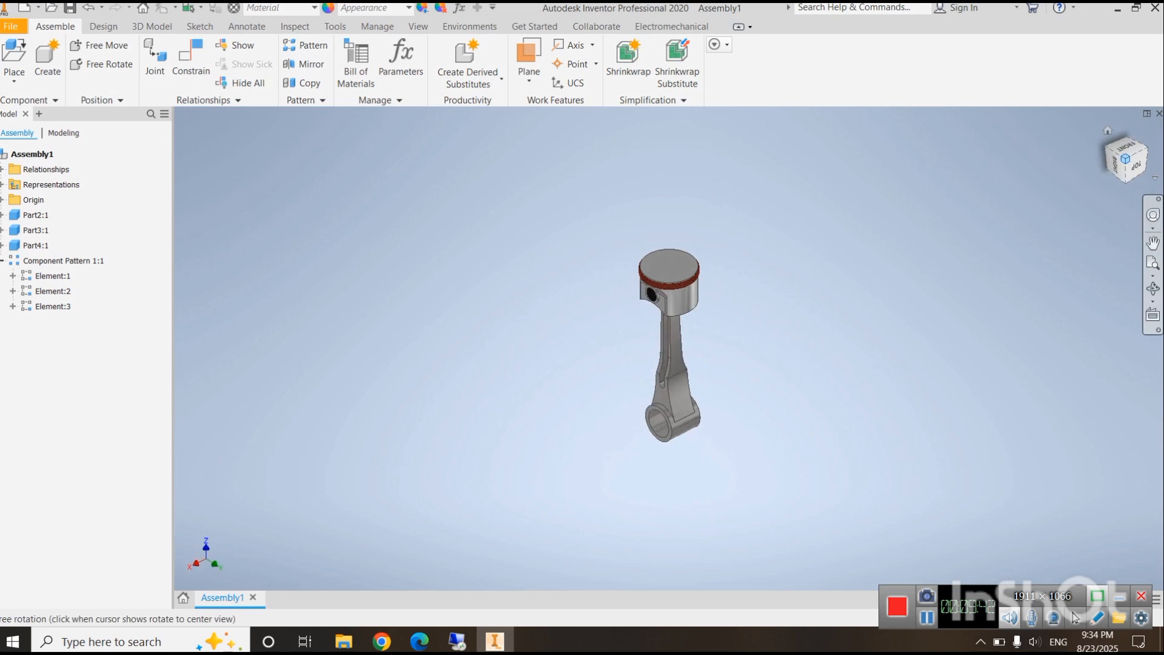
left_click(1126, 179)
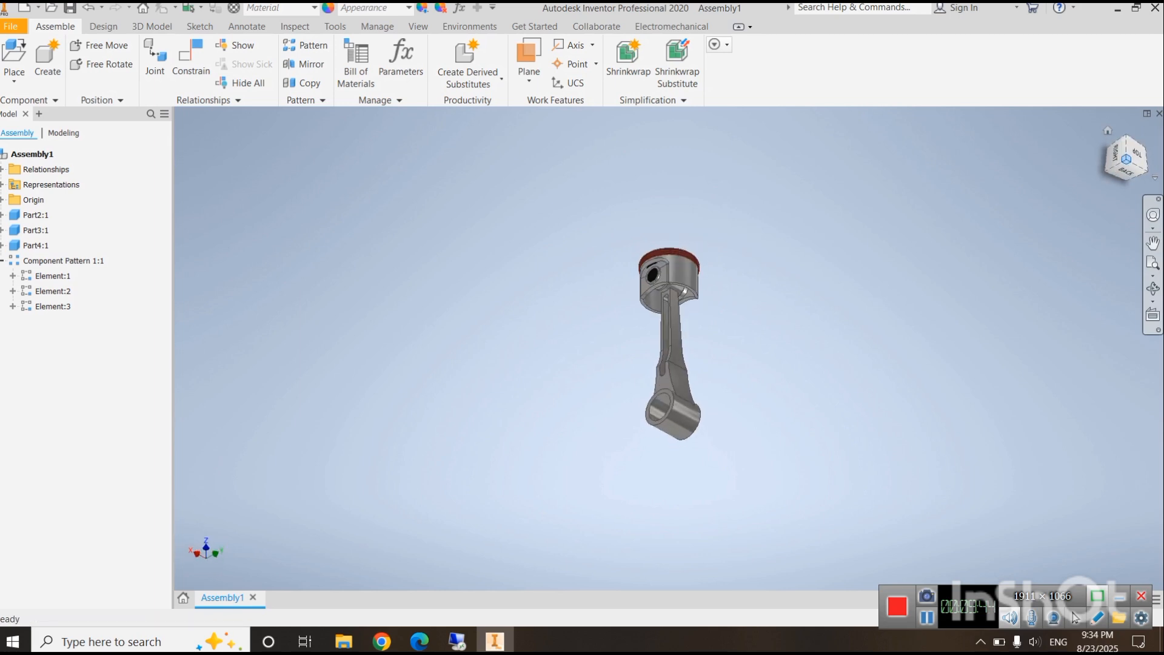
left_click(1144, 170)
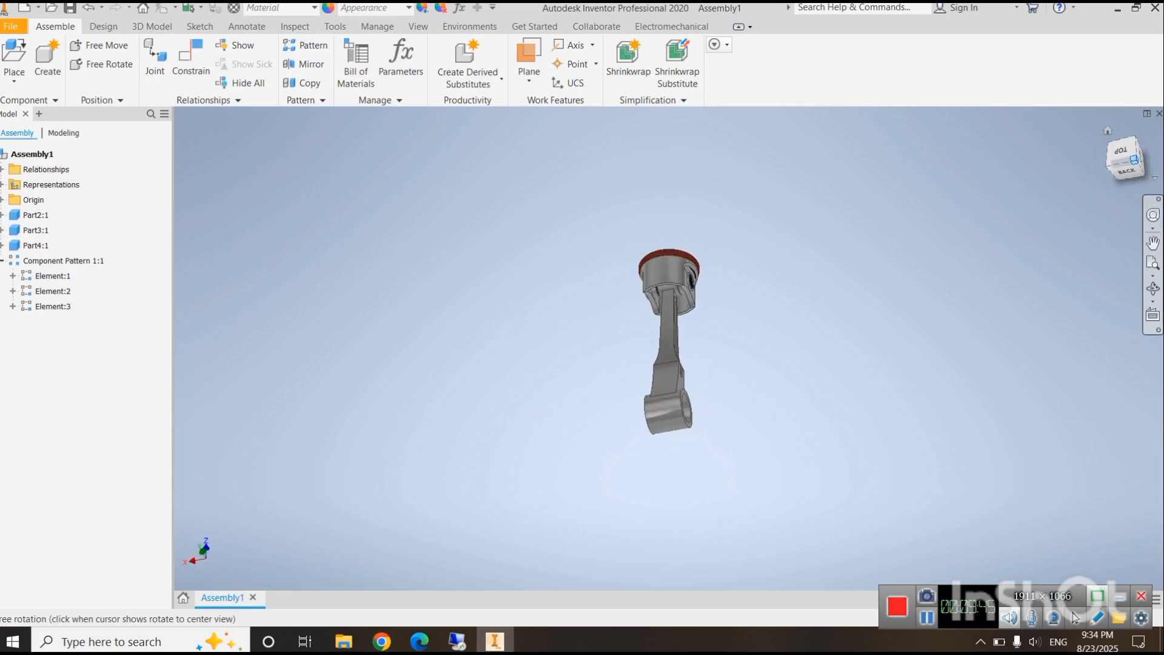
left_click(1153, 262)
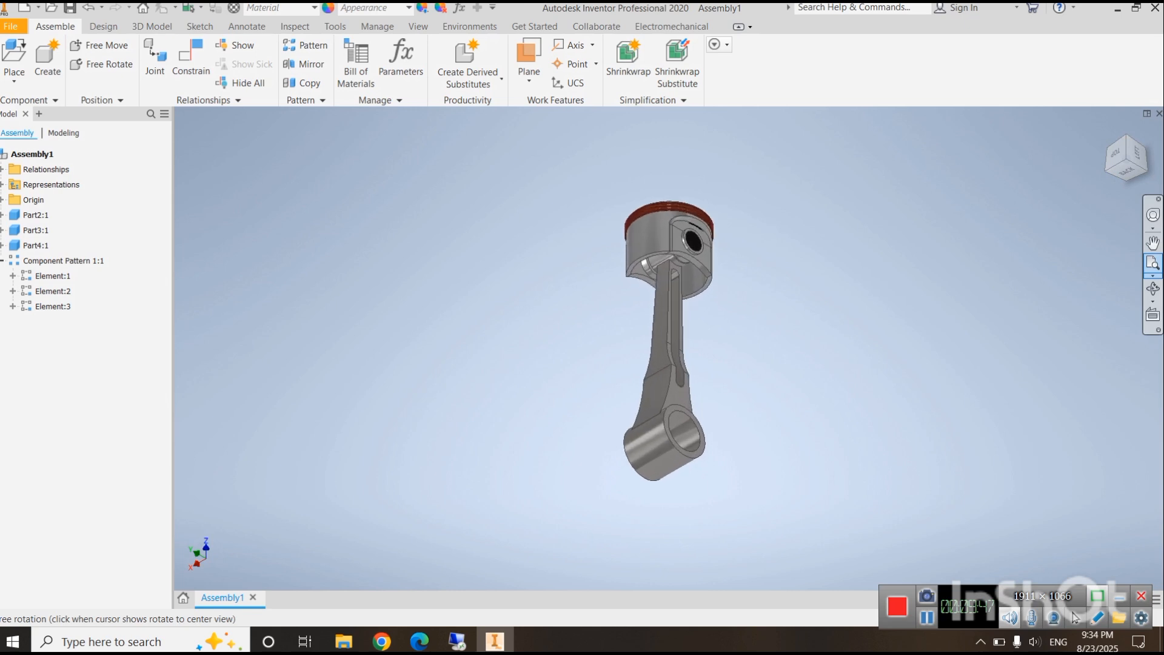